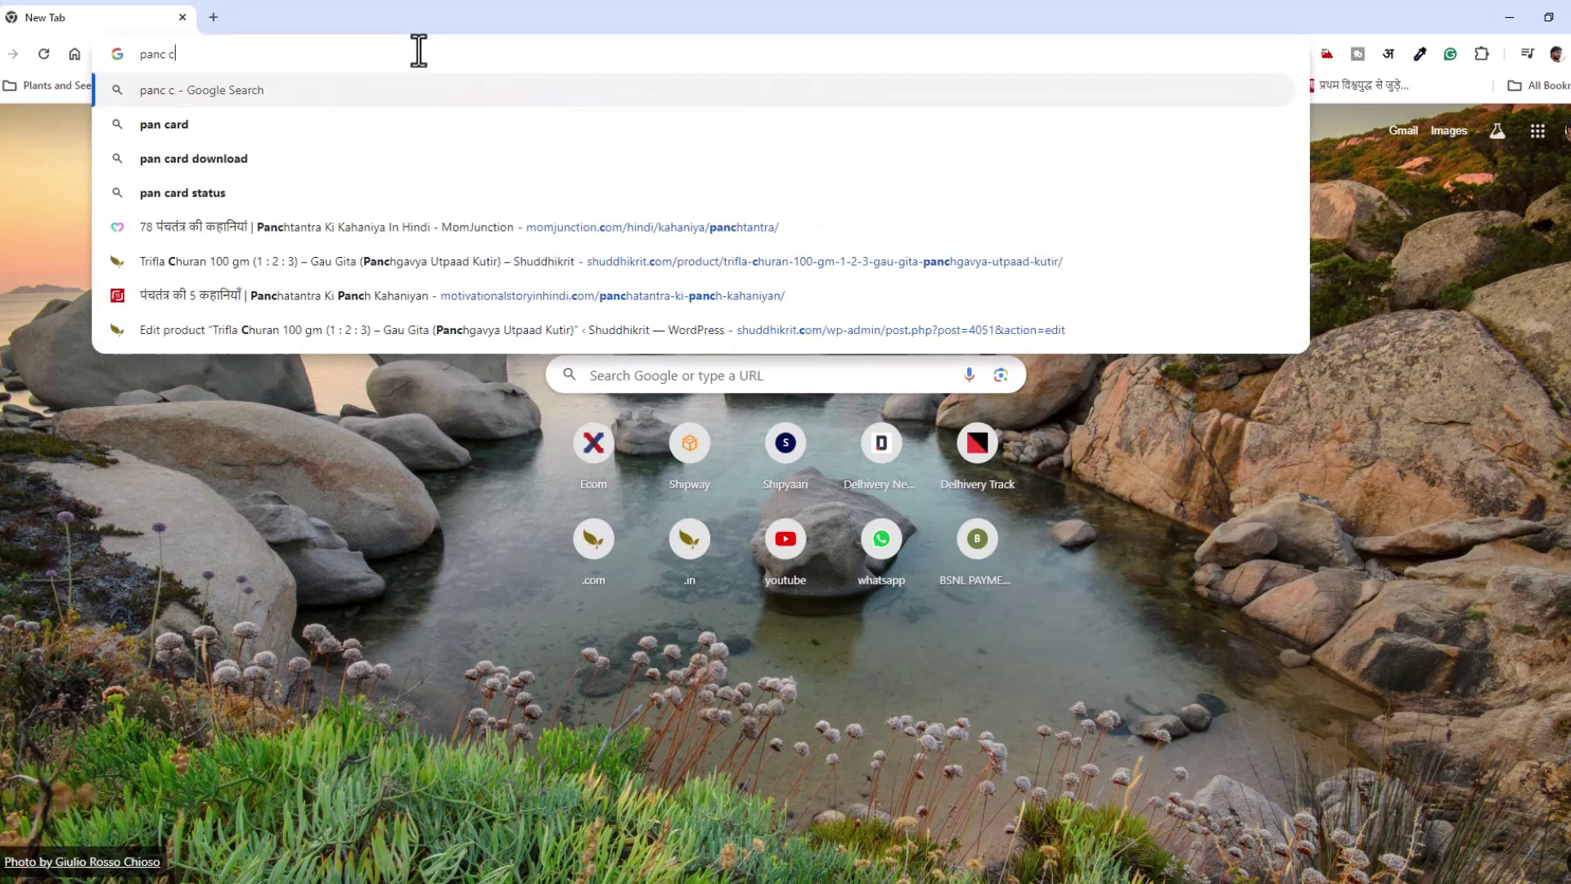
# - Search the web for "panc card apply nsdl" and open the Online PAN application - NSDL page
pyautogui.write('ard apply nsdl')
pyautogui.press('Return')
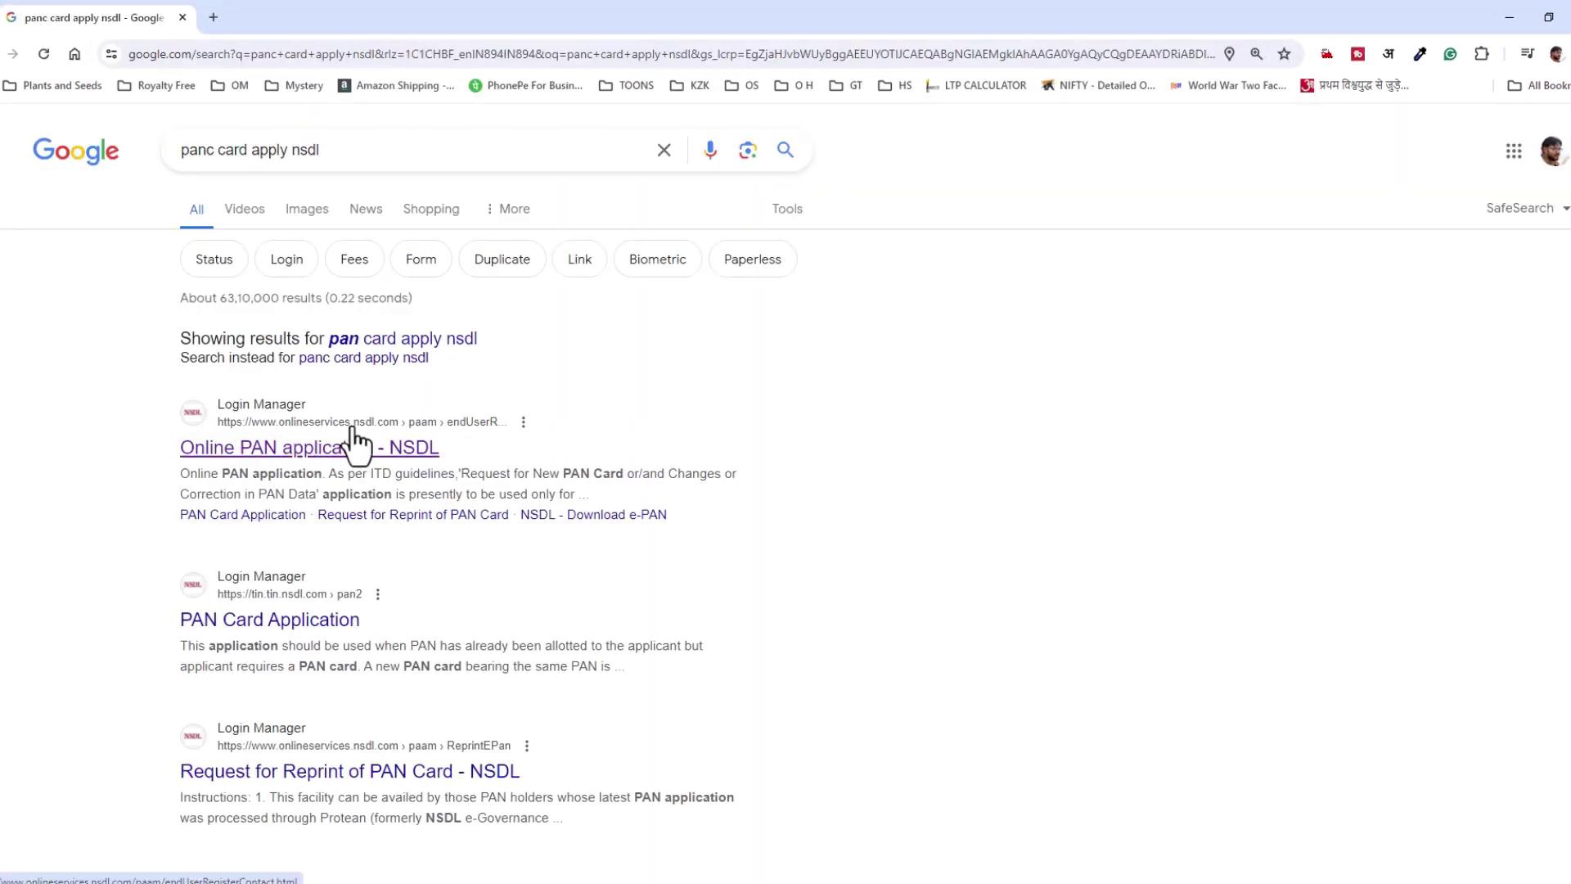
pyautogui.click(297, 457)
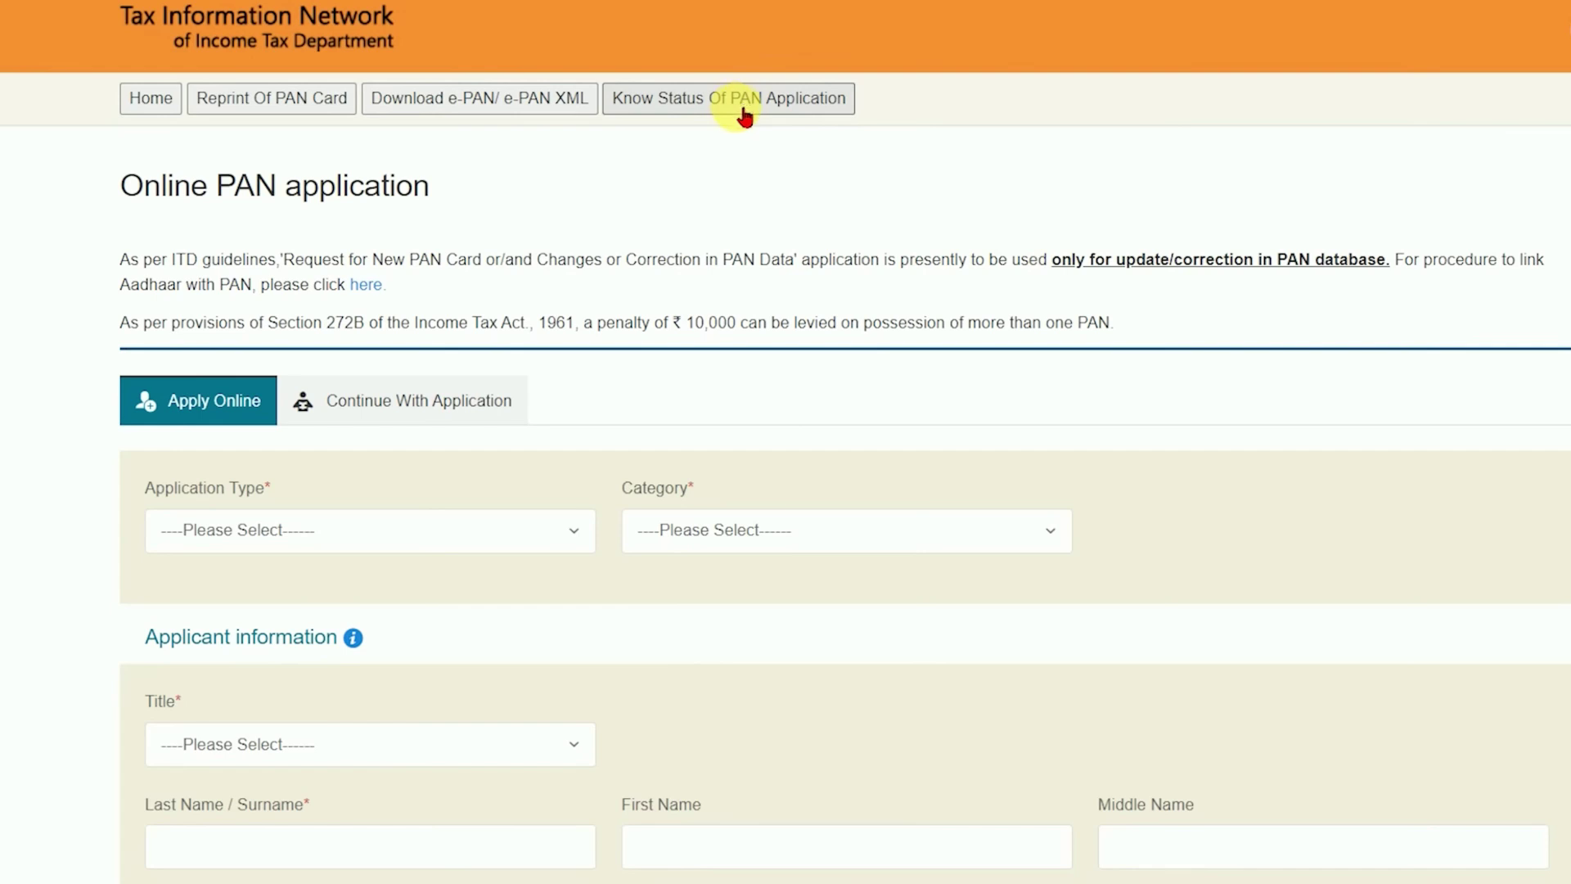
# - Set the application type to New PAN - Indian Citizen (Form 49A) and the category to INDIVIDUAL
pyautogui.scroll(-3, 745, 115)
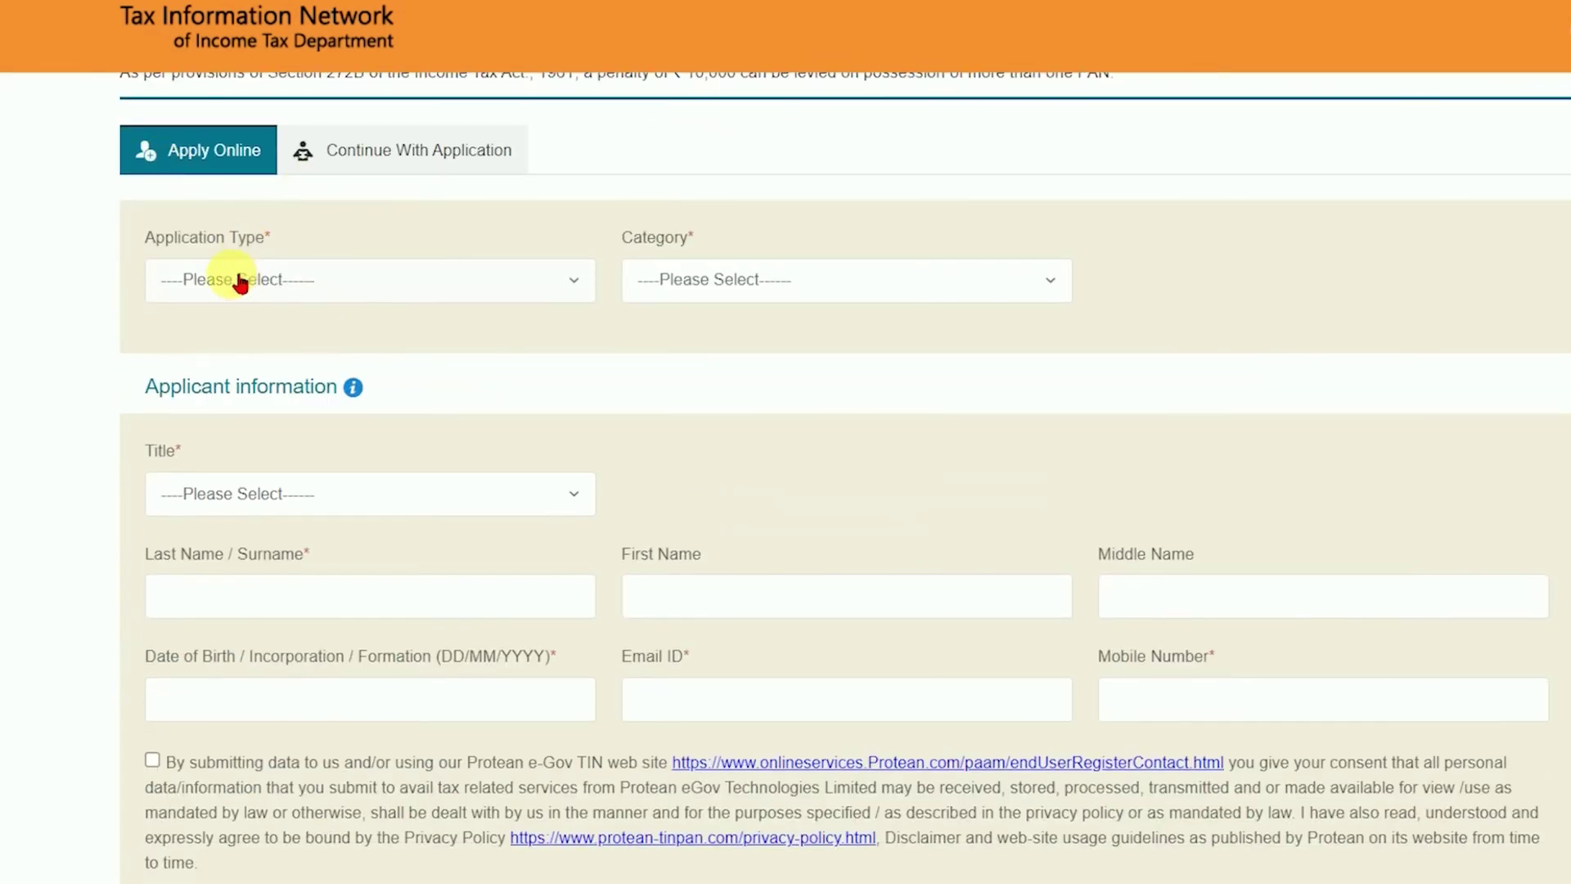
pyautogui.click(305, 278)
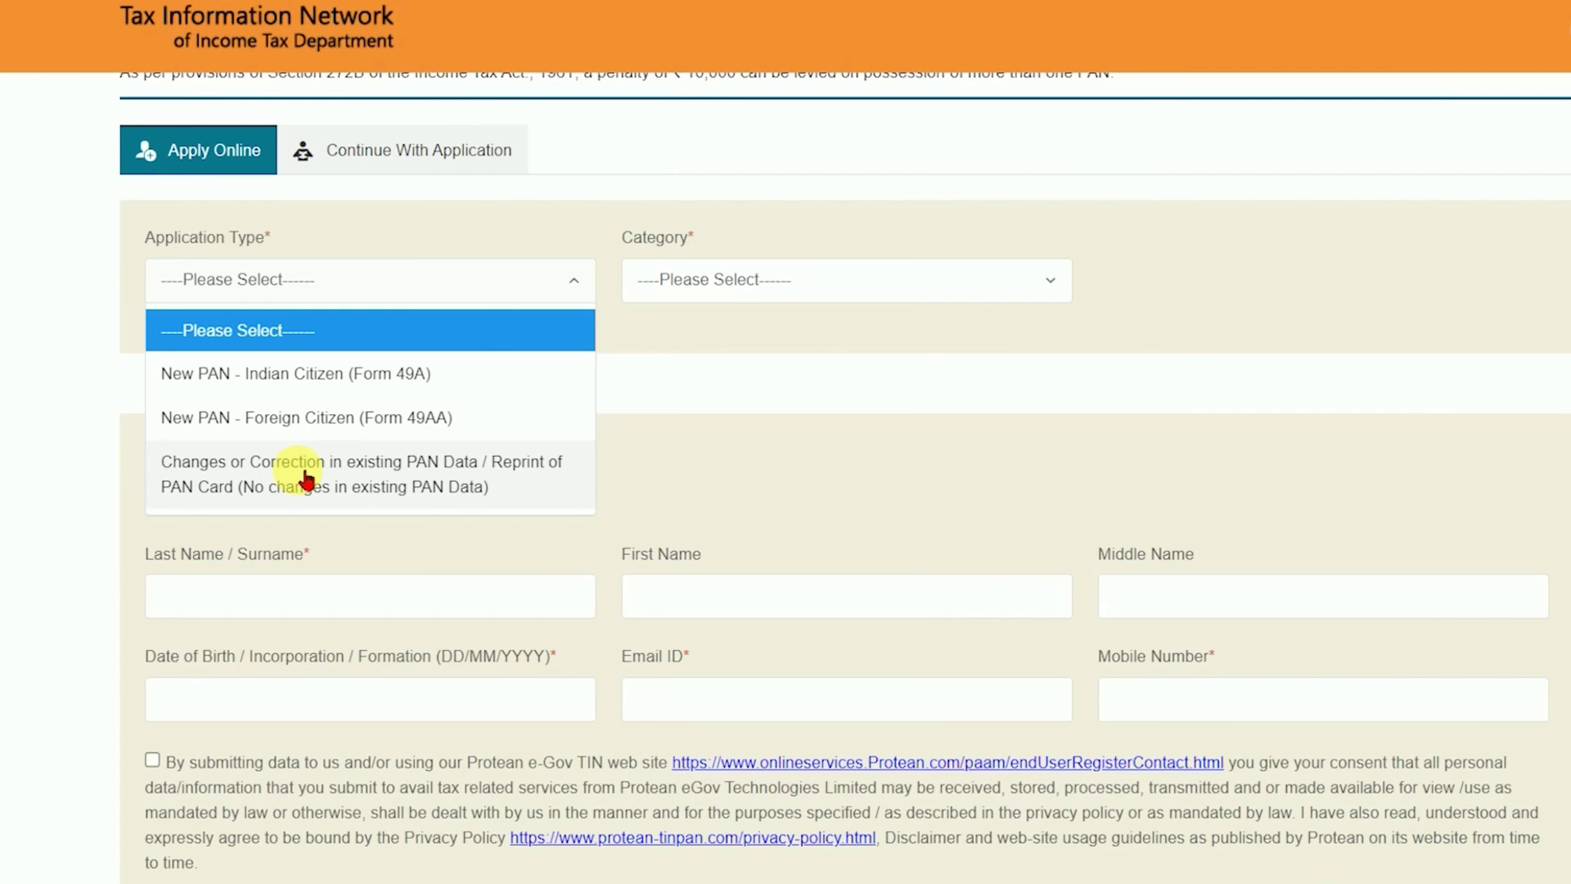
pyautogui.click(365, 374)
pyautogui.click(736, 299)
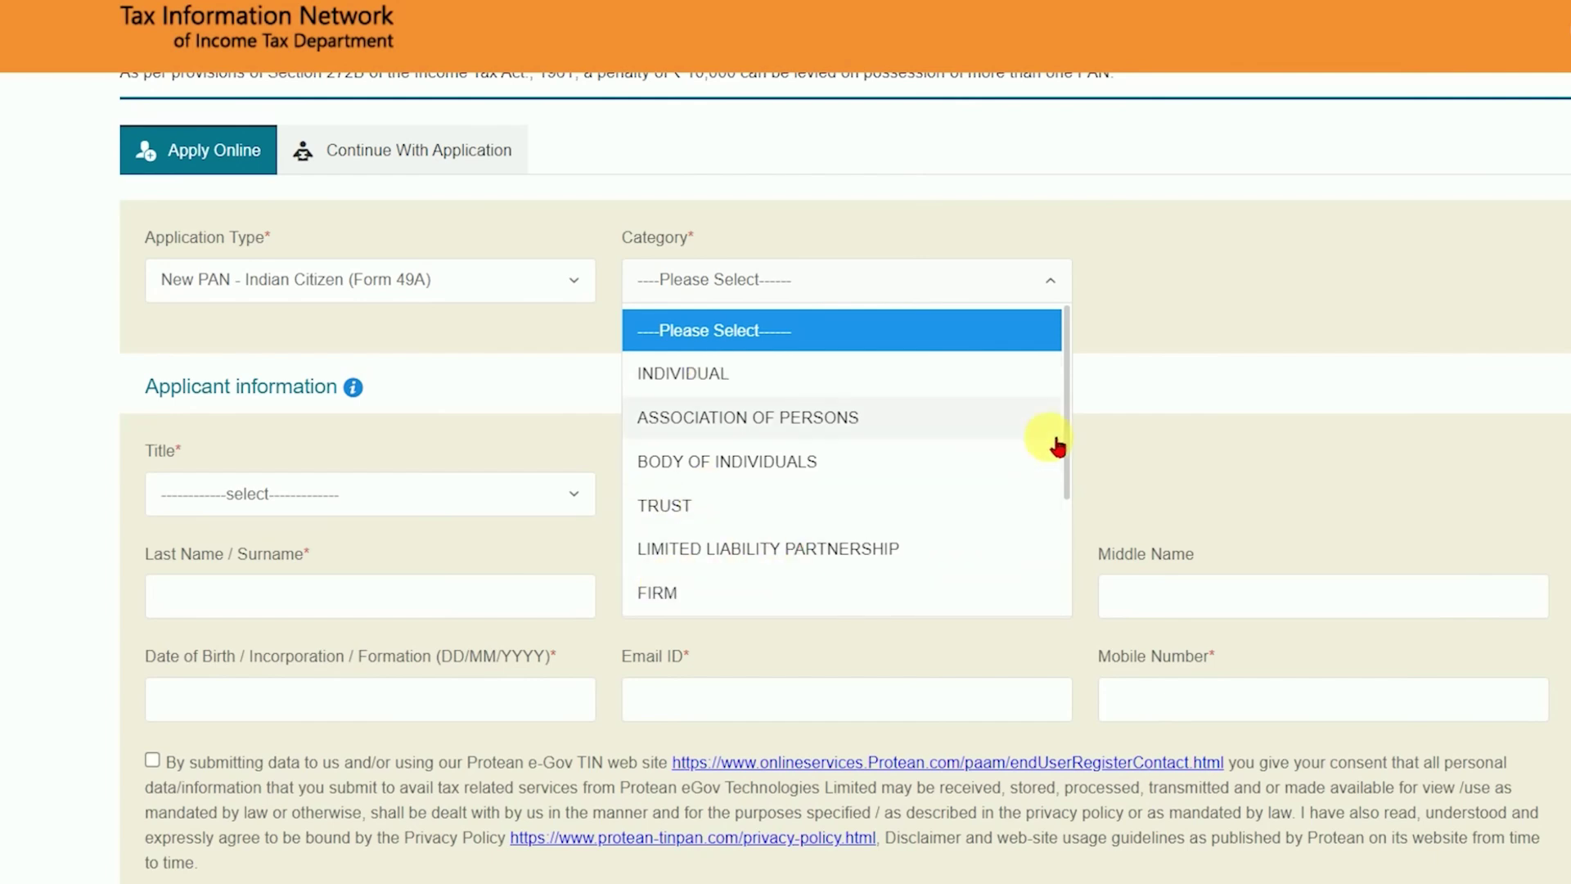
pyautogui.moveTo(1067, 434); pyautogui.dragTo(1058, 393)
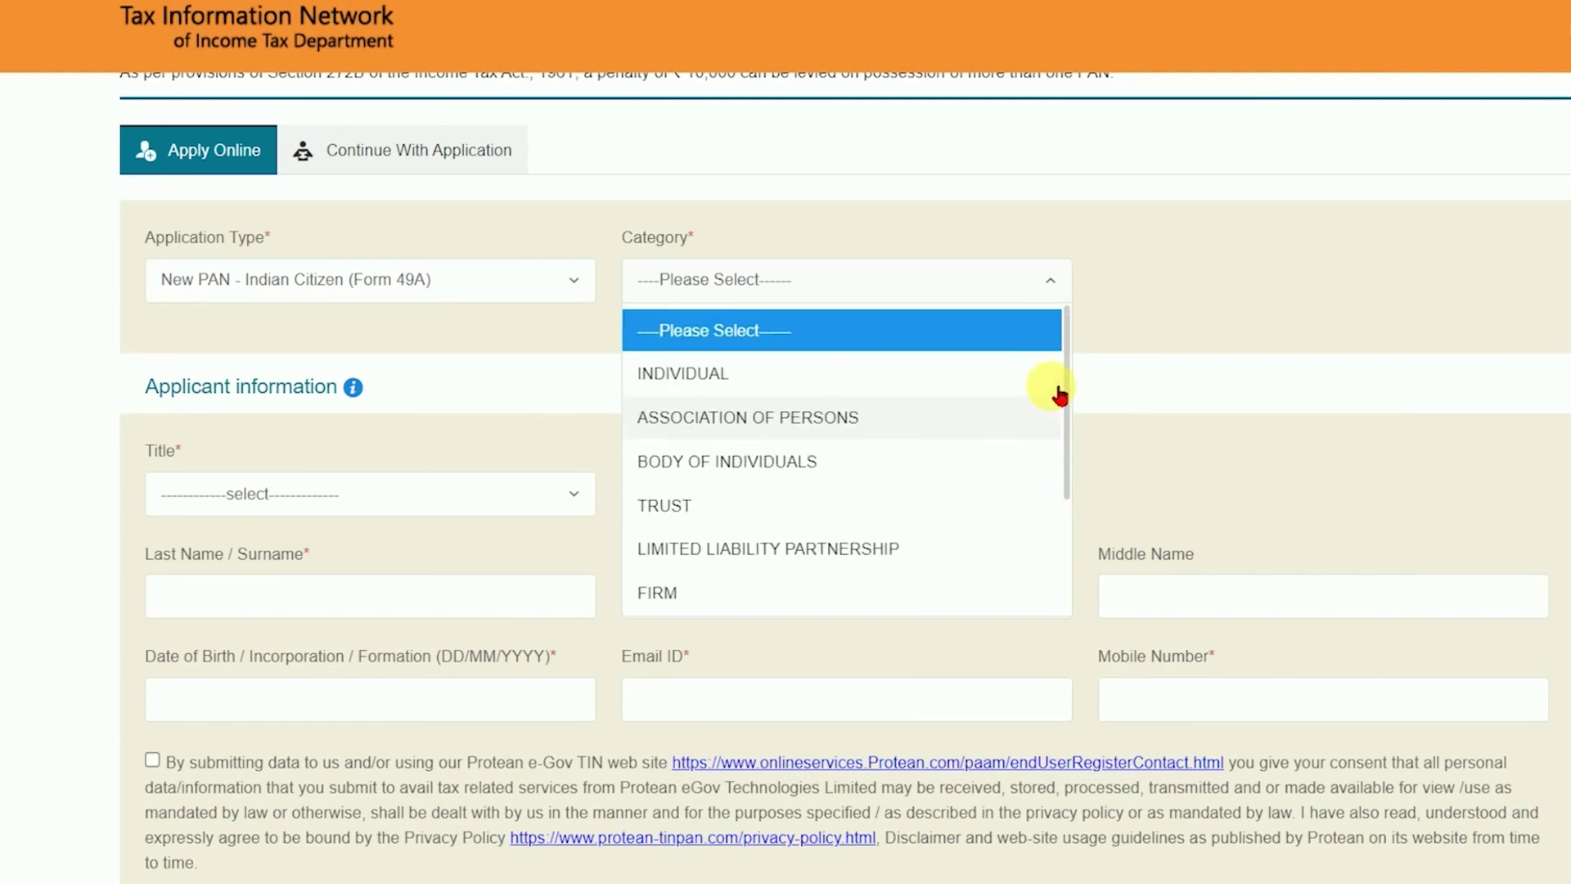
pyautogui.click(762, 388)
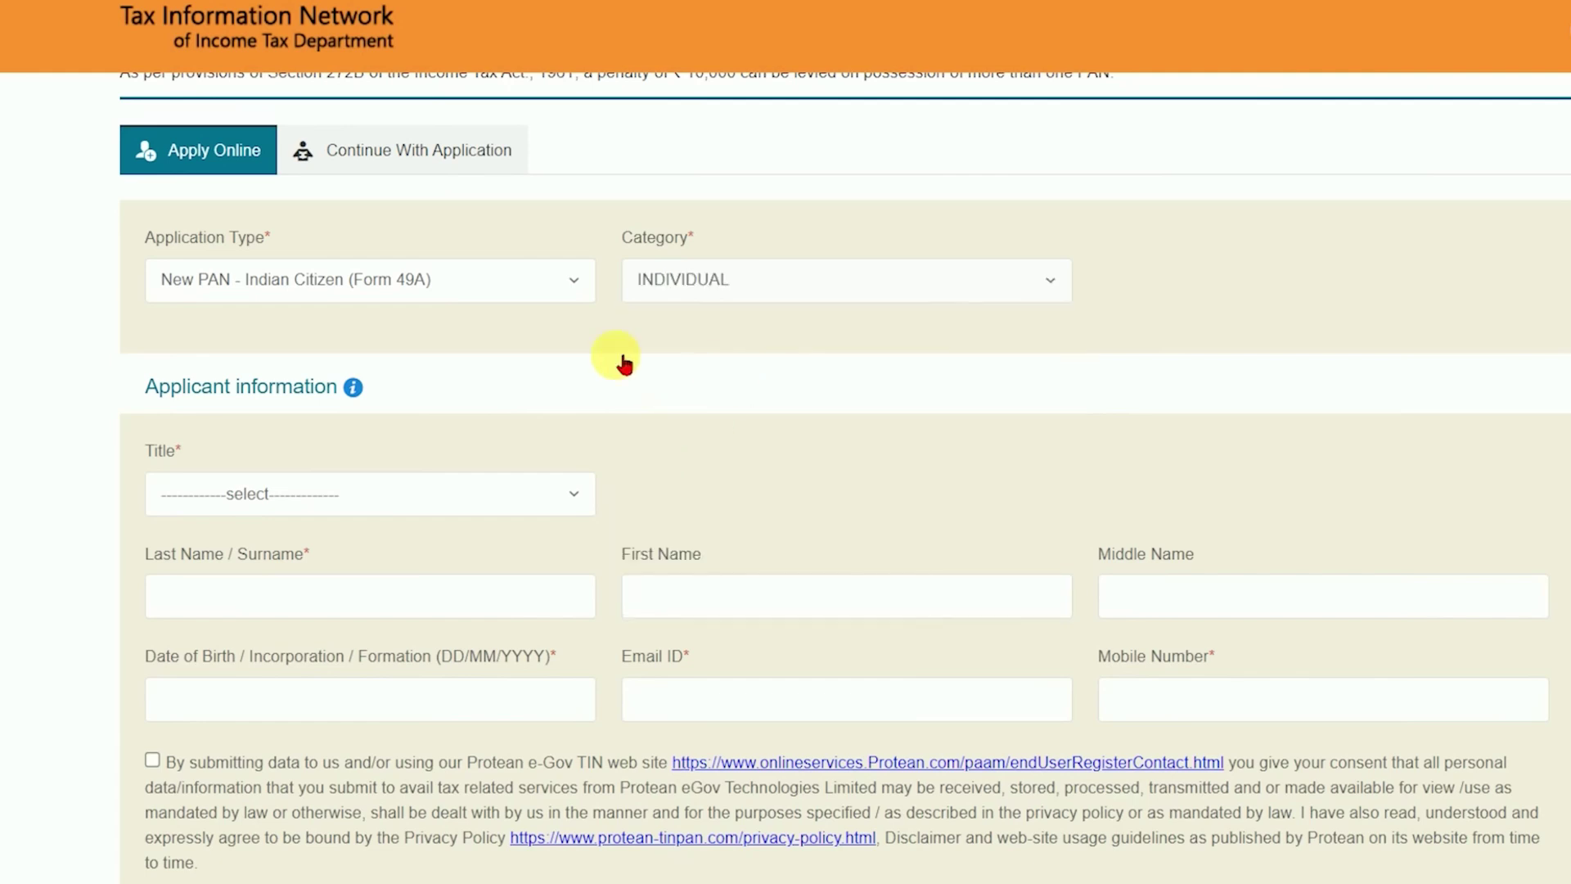
# - Try the titles Smt and Kumari for the applicant, and settle on Shri
pyautogui.scroll(-2, 343, 372)
pyautogui.click(219, 366)
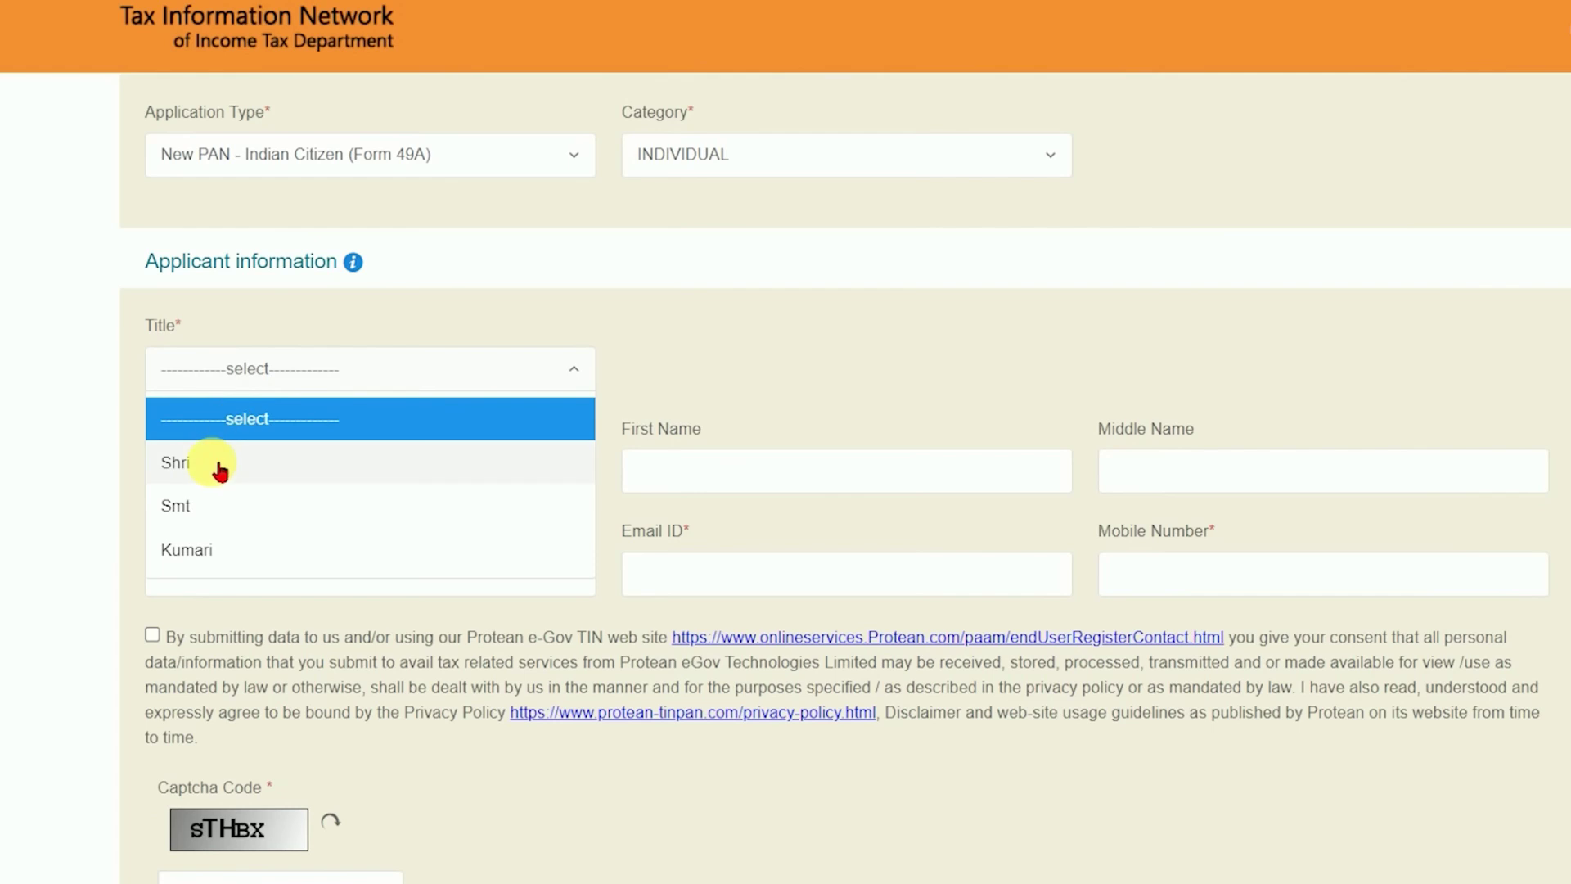
pyautogui.scroll(-2, 245, 426)
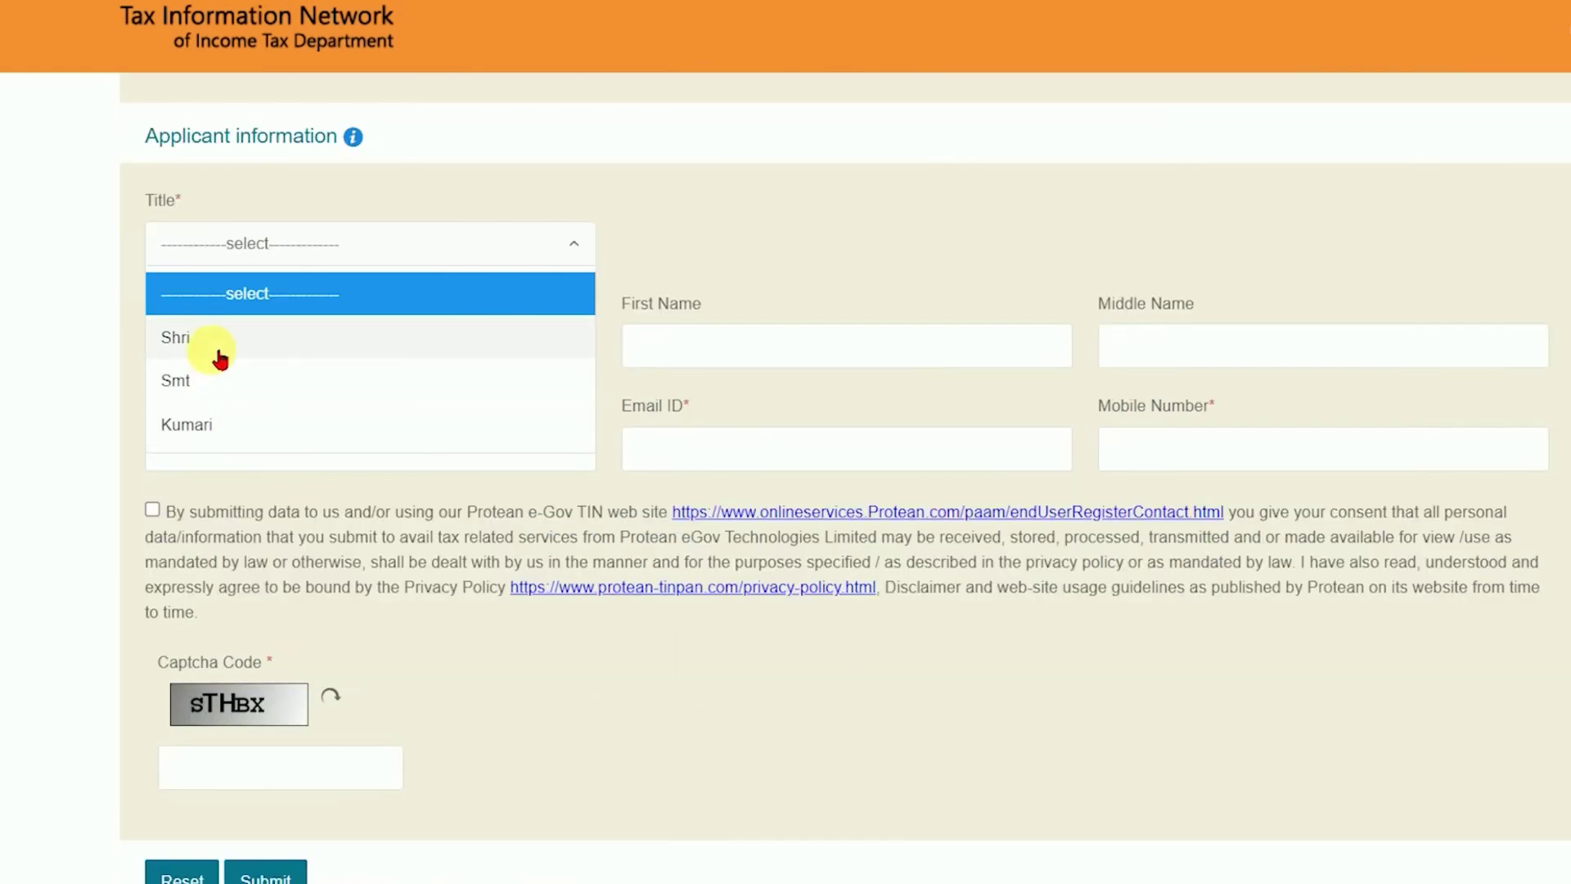
pyautogui.click(216, 374)
pyautogui.click(205, 256)
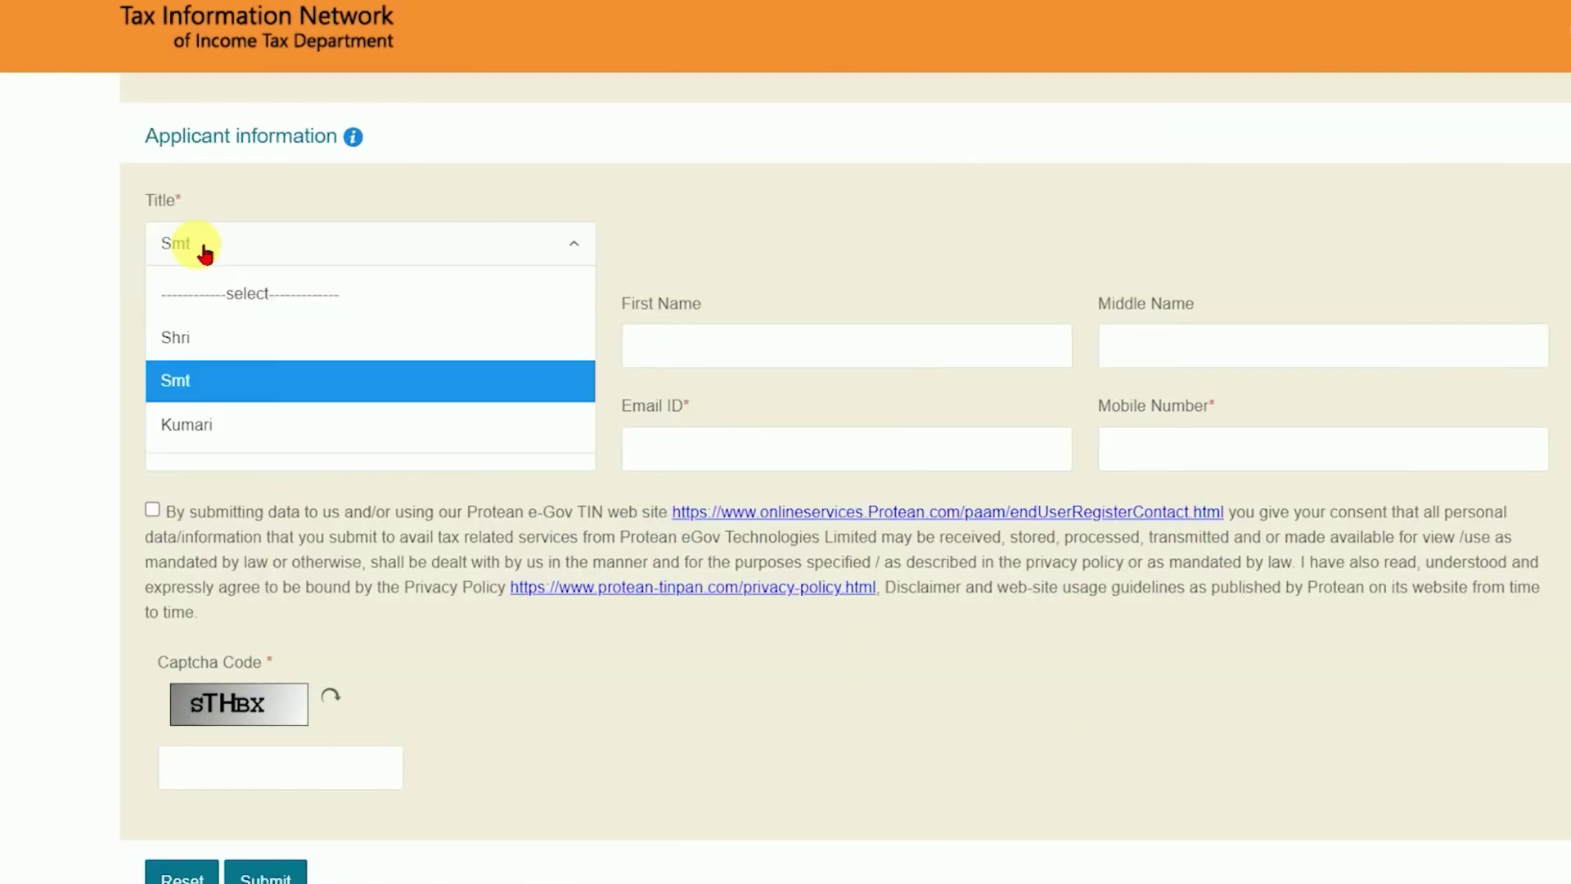
pyautogui.click(232, 425)
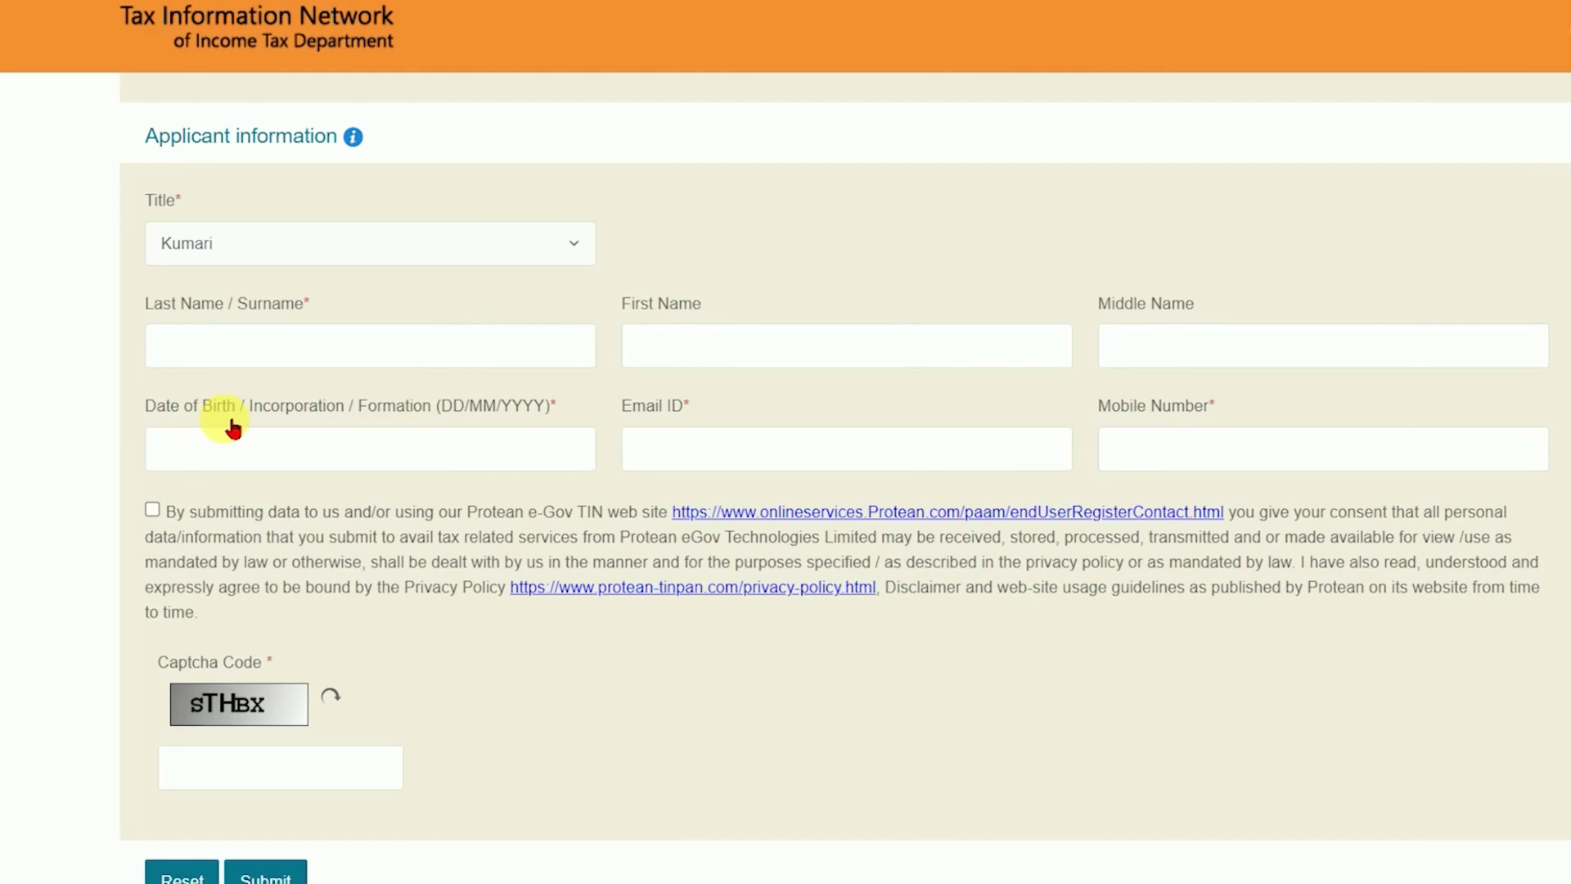
pyautogui.click(210, 239)
pyautogui.click(198, 341)
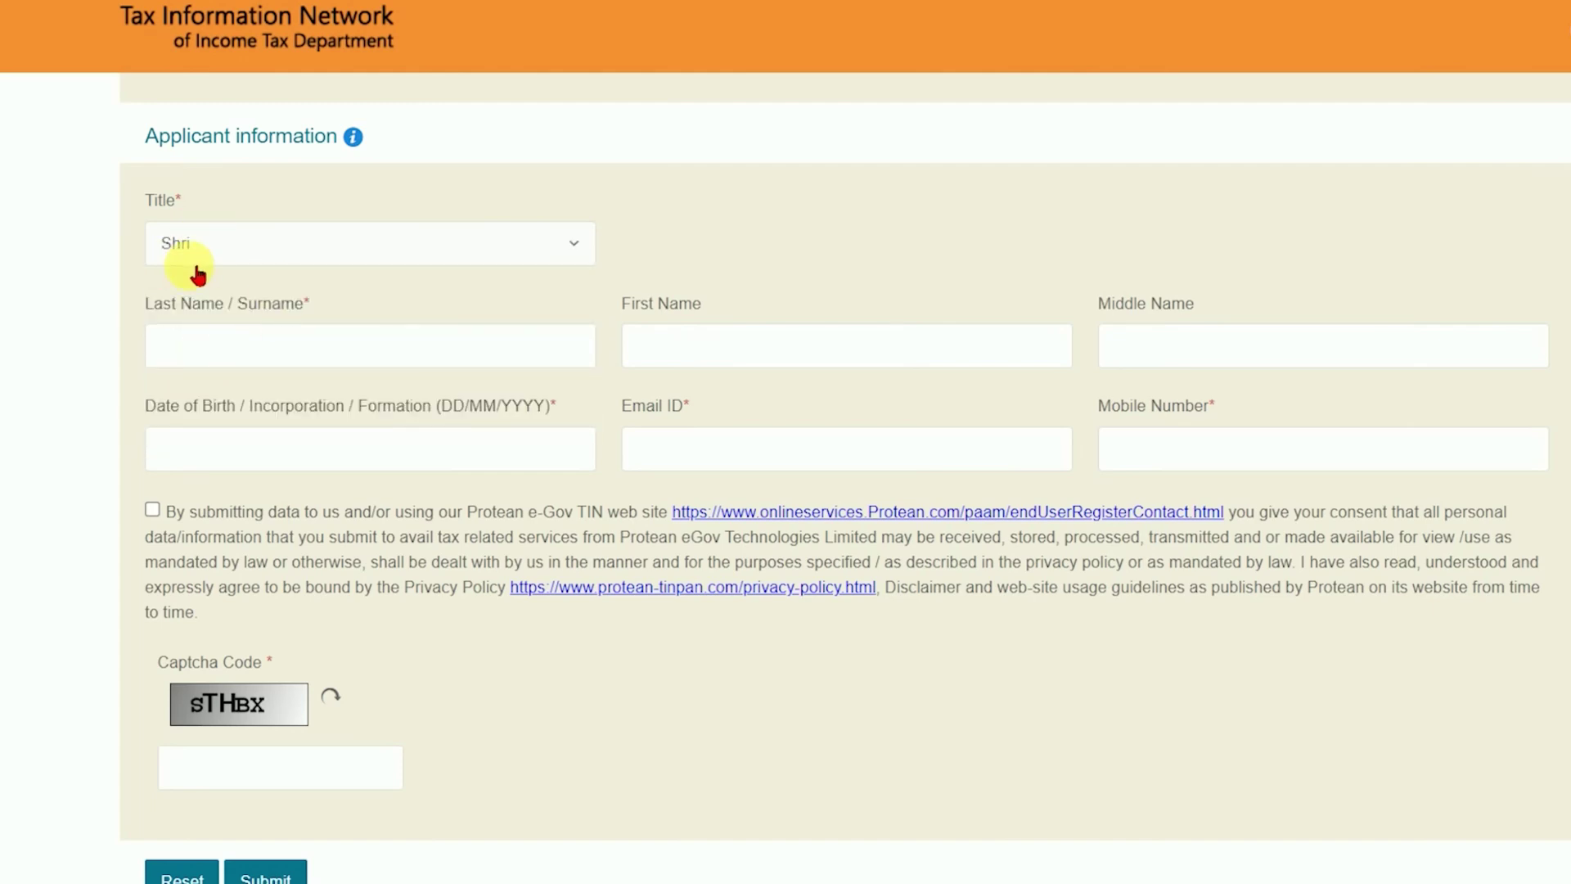
# - Fill in the applicant's last, first and middle names, and clear the first and middle name fields
pyautogui.click(221, 356)
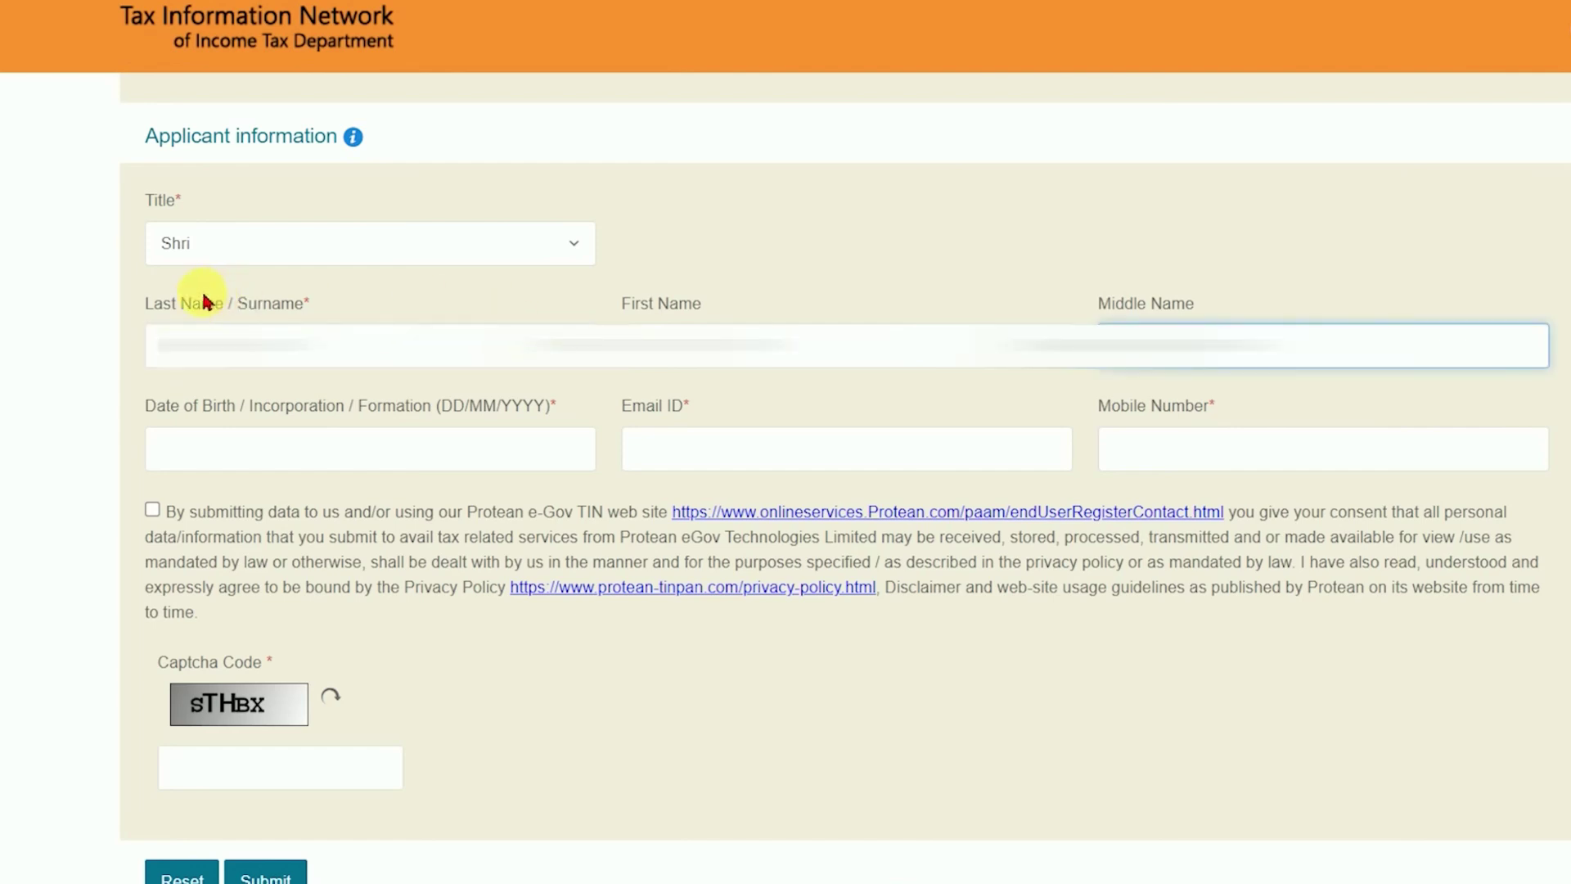
pyautogui.moveTo(149, 303); pyautogui.dragTo(753, 309)
pyautogui.moveTo(1097, 305); pyautogui.dragTo(1185, 308)
pyautogui.click(1181, 375)
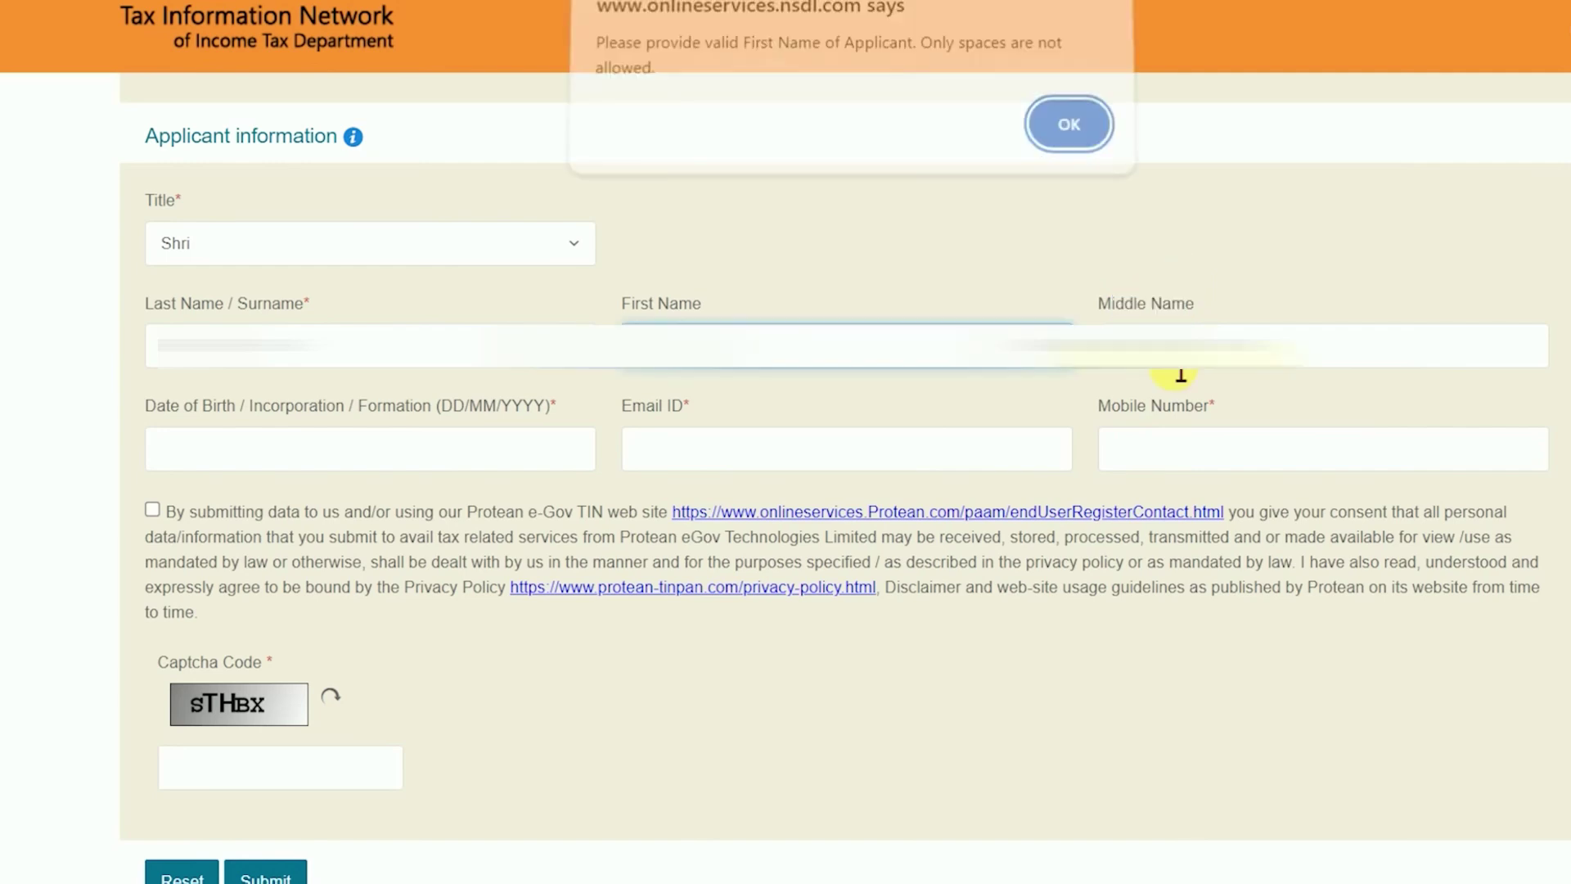
pyautogui.click(1055, 129)
pyautogui.click(1182, 364)
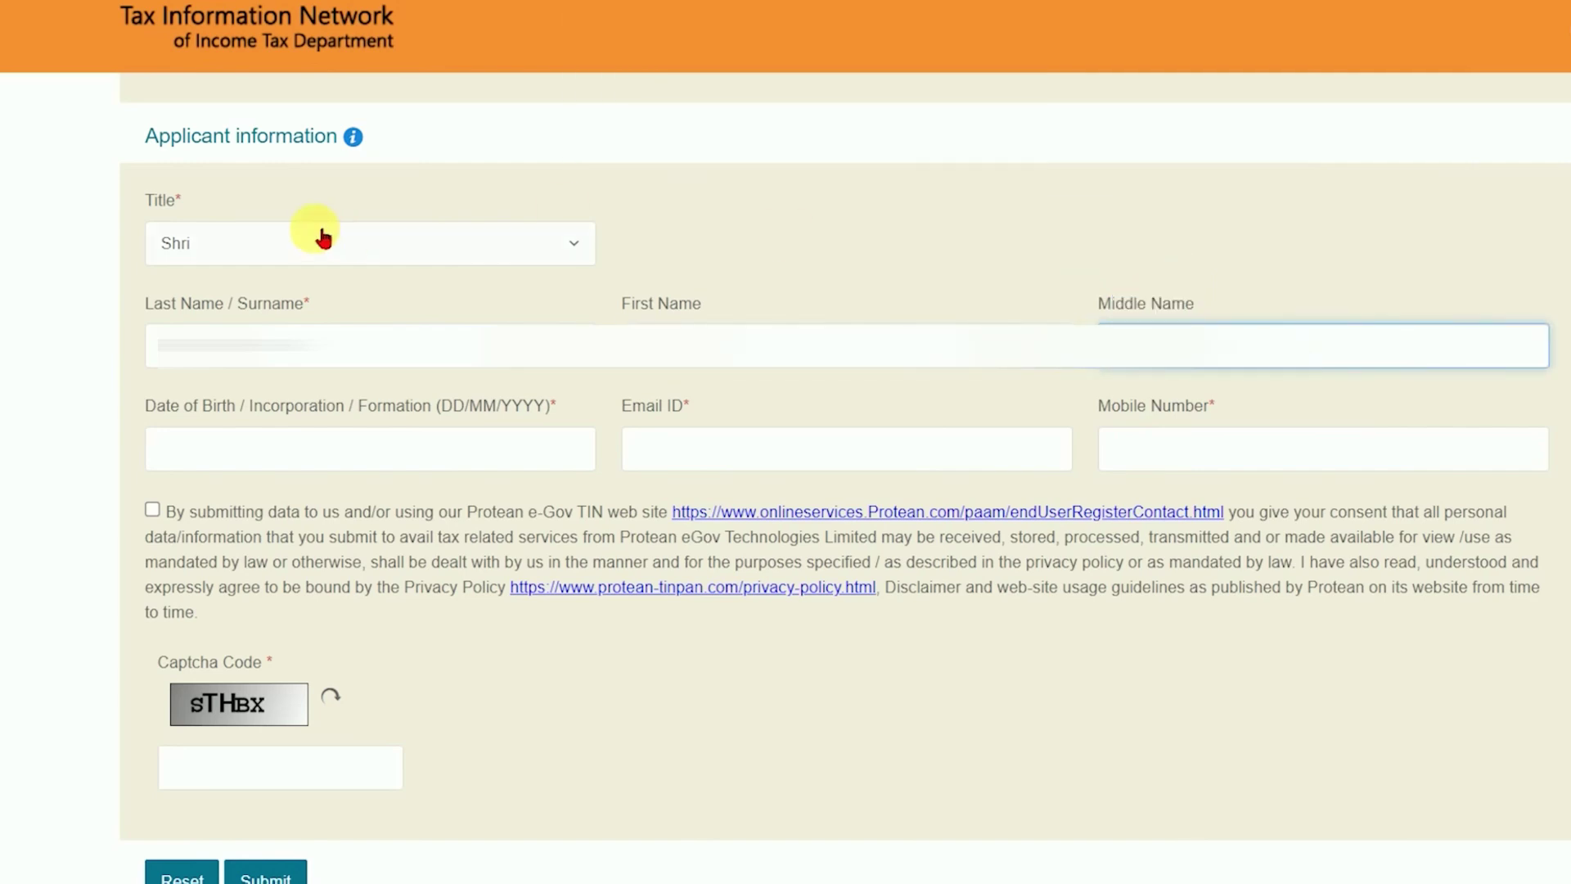
# - Rewrite the applicant's name in the Last Name / Surname field, and clear that field
pyautogui.click(196, 358)
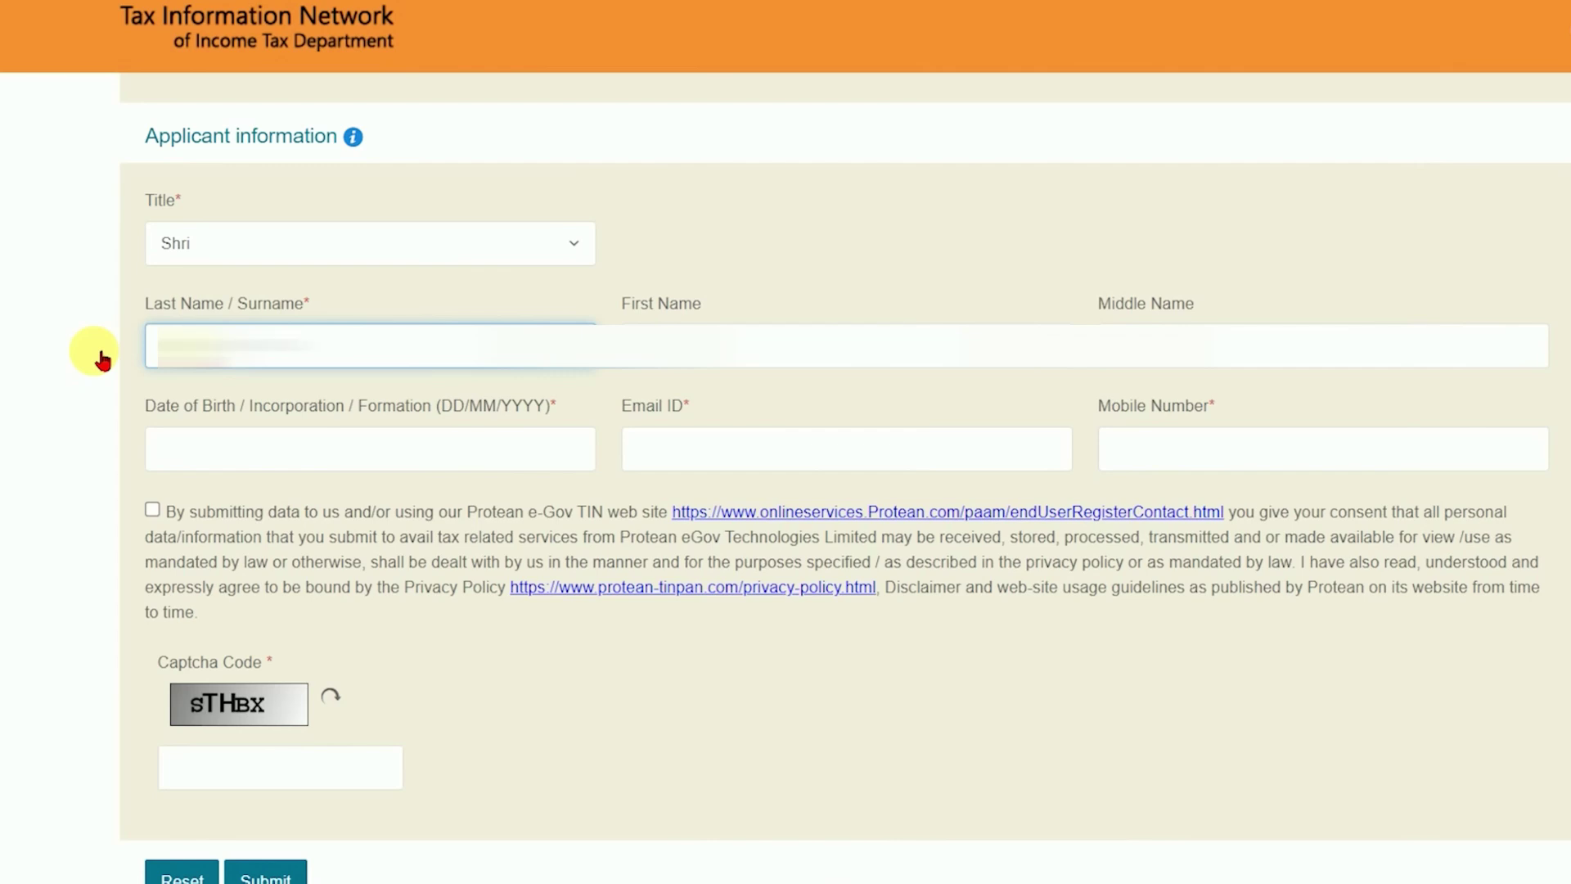
pyautogui.press('Tab')
pyautogui.press('Tab')
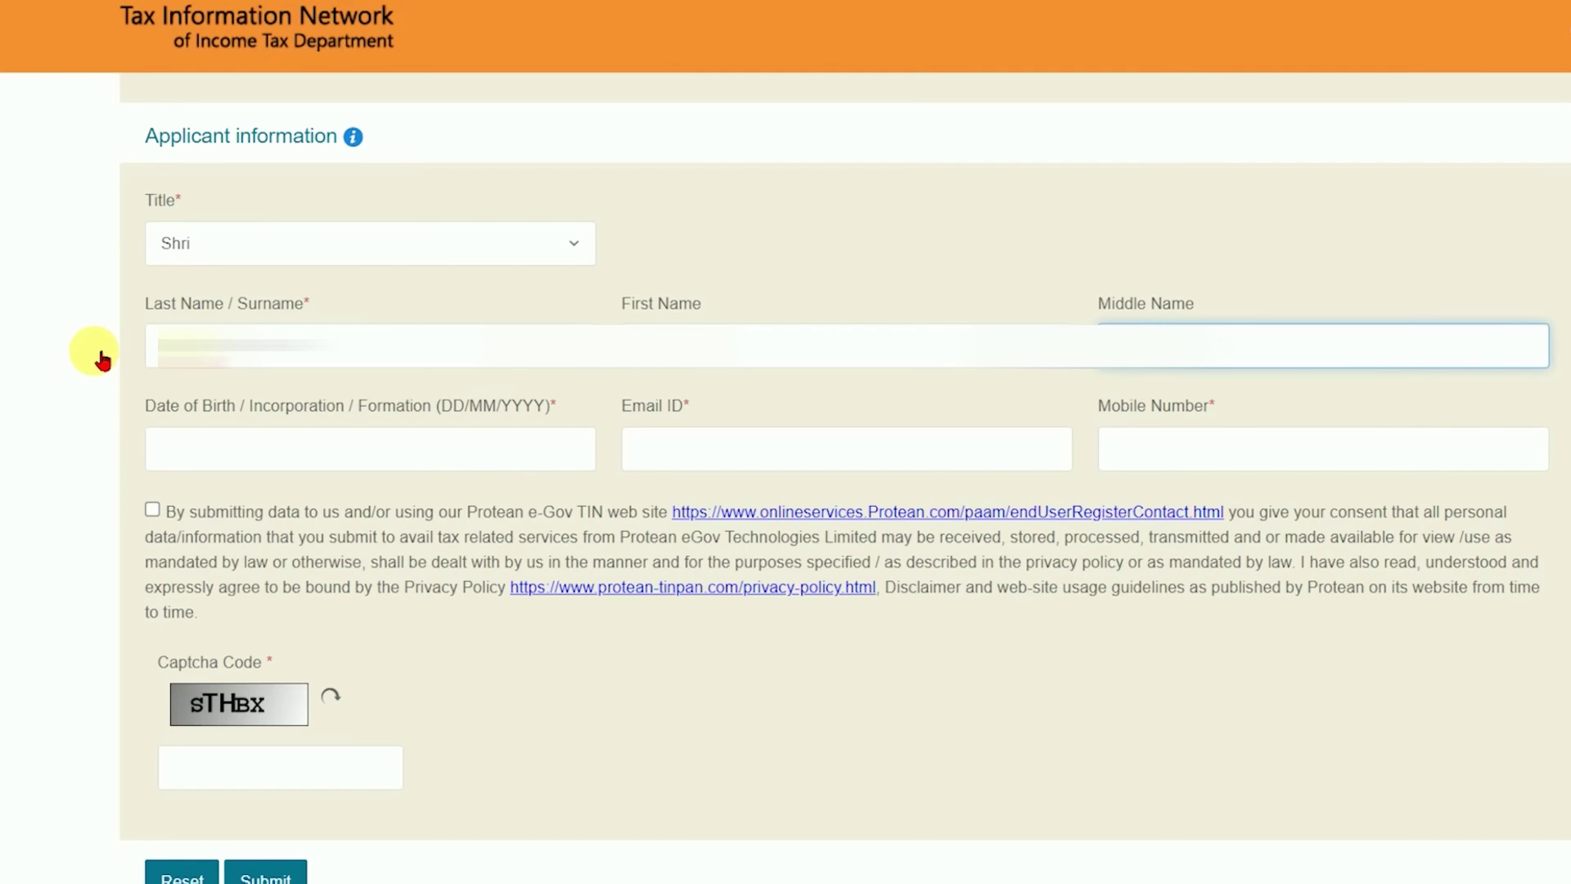
pyautogui.hotkey('shift', 'Tab')
pyautogui.hotkey('shift', 'Tab')
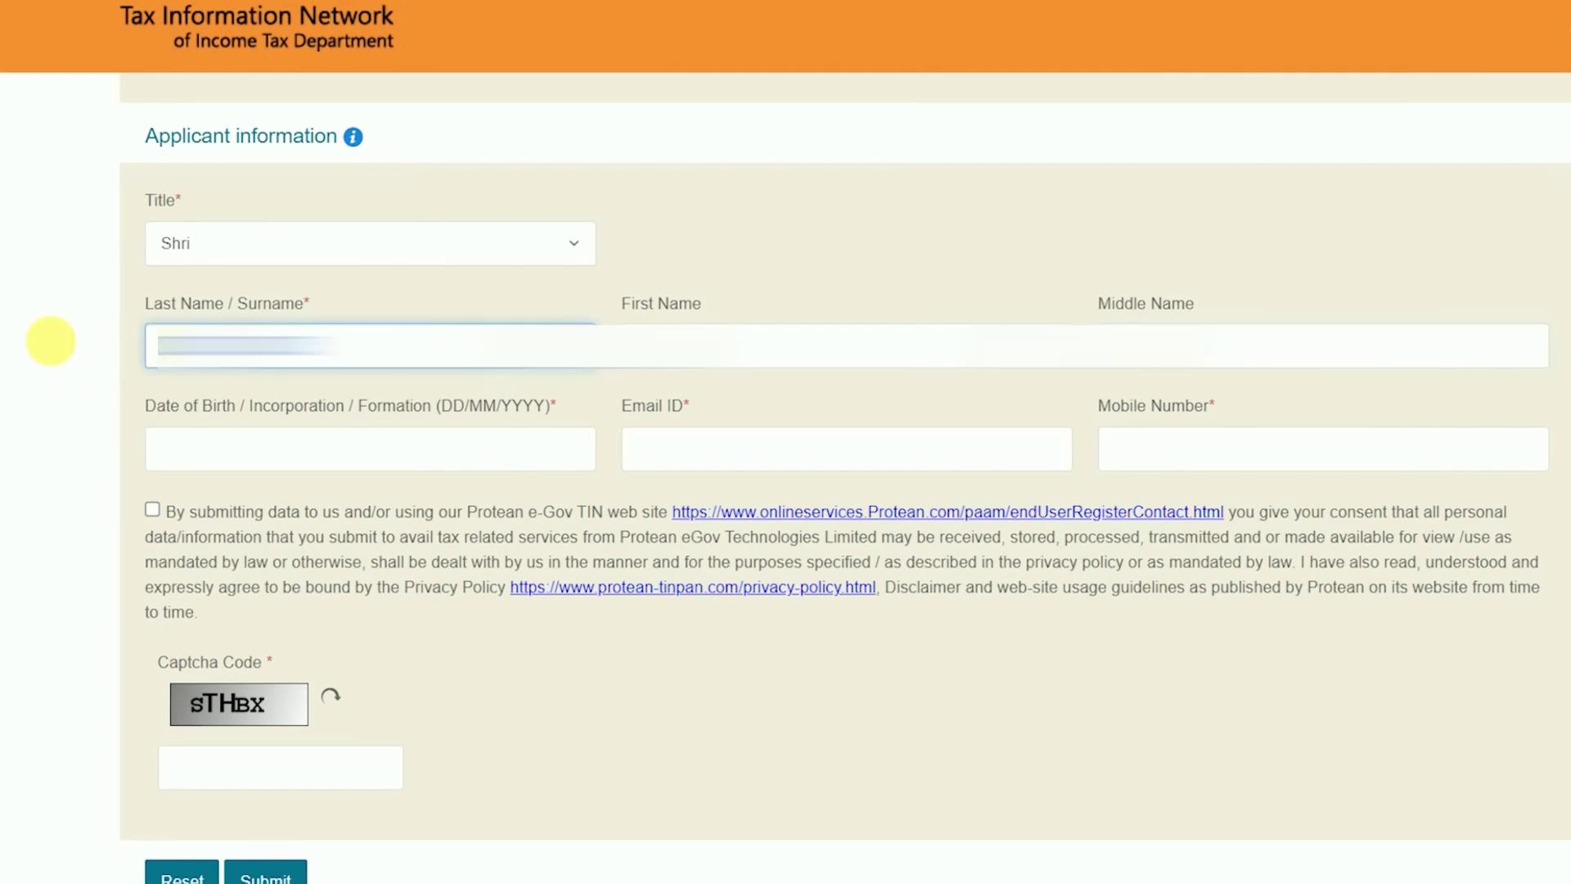
pyautogui.press('BackSpace')
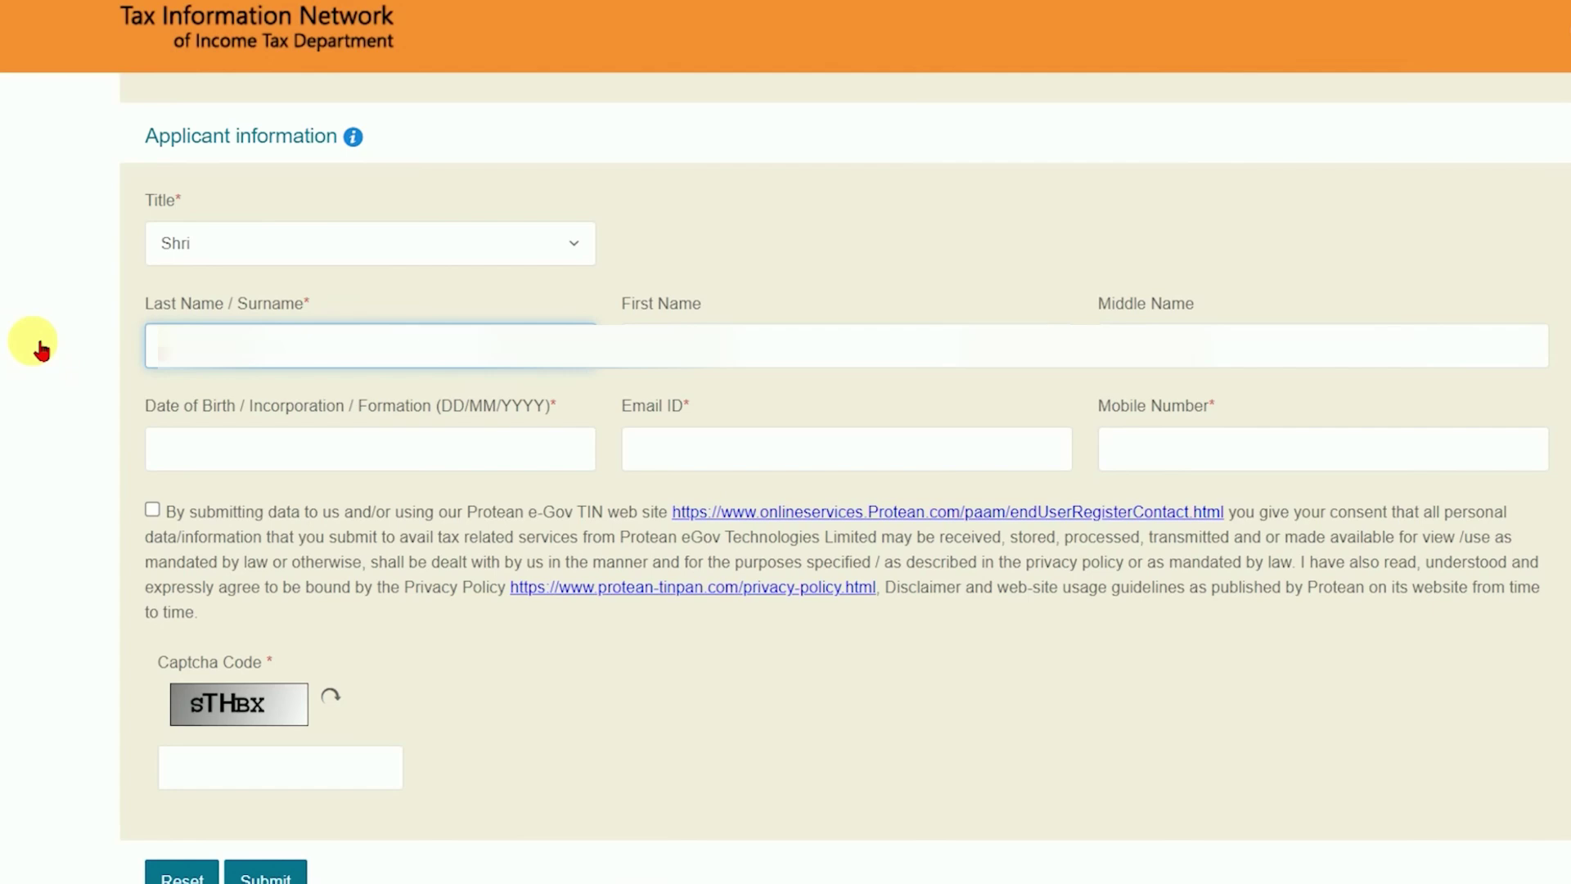
# - Fill in the applicant's last name and first name, leaving the middle name empty
pyautogui.press('Tab')
pyautogui.press('Tab')
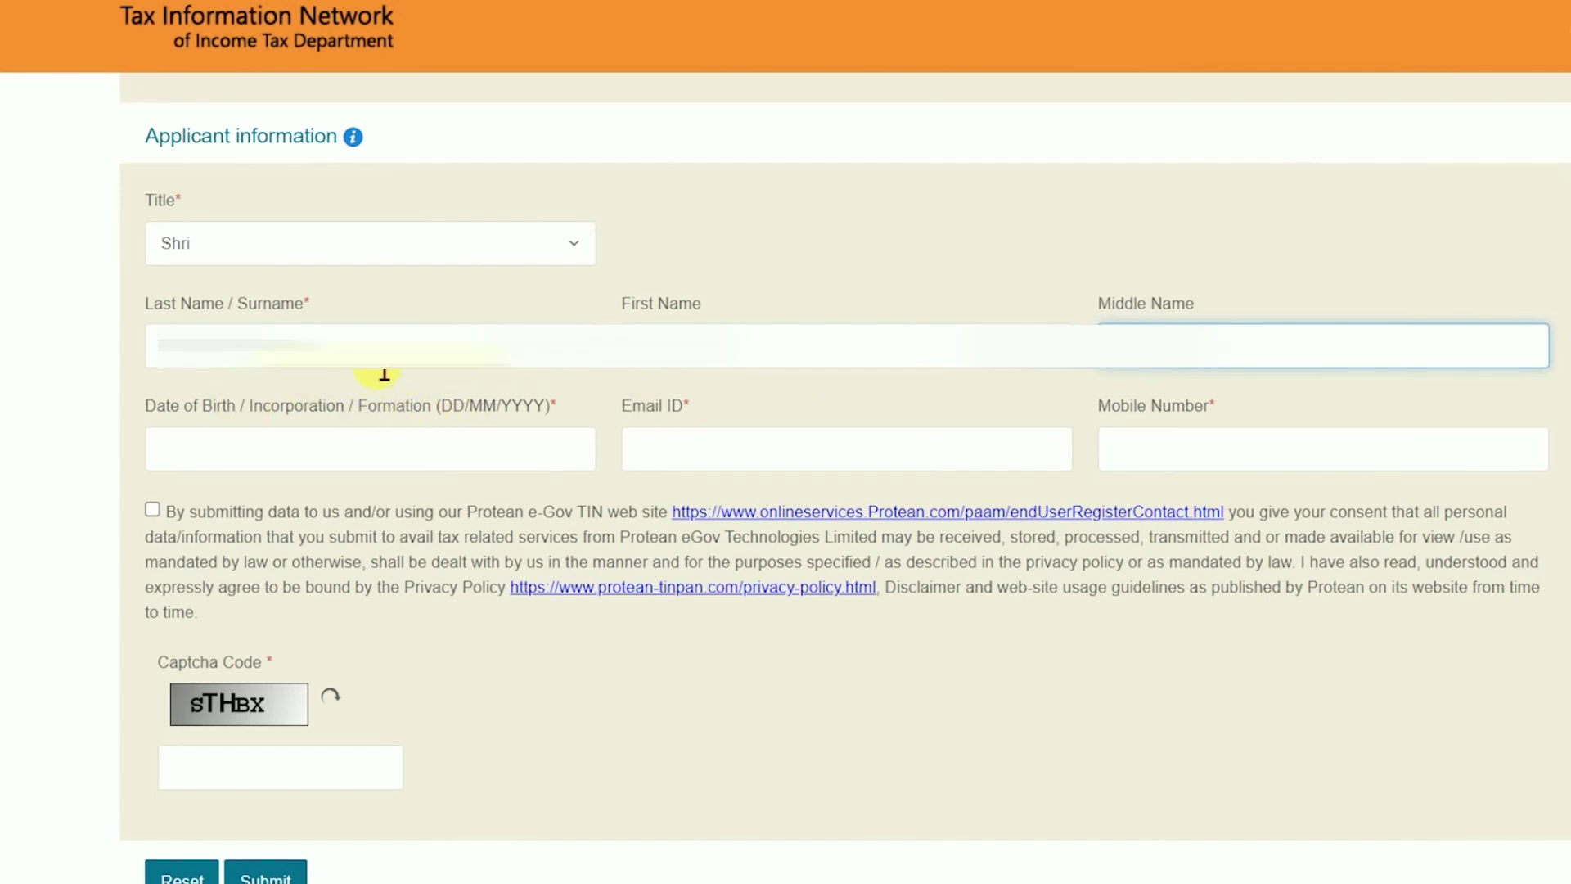
pyautogui.click(151, 342)
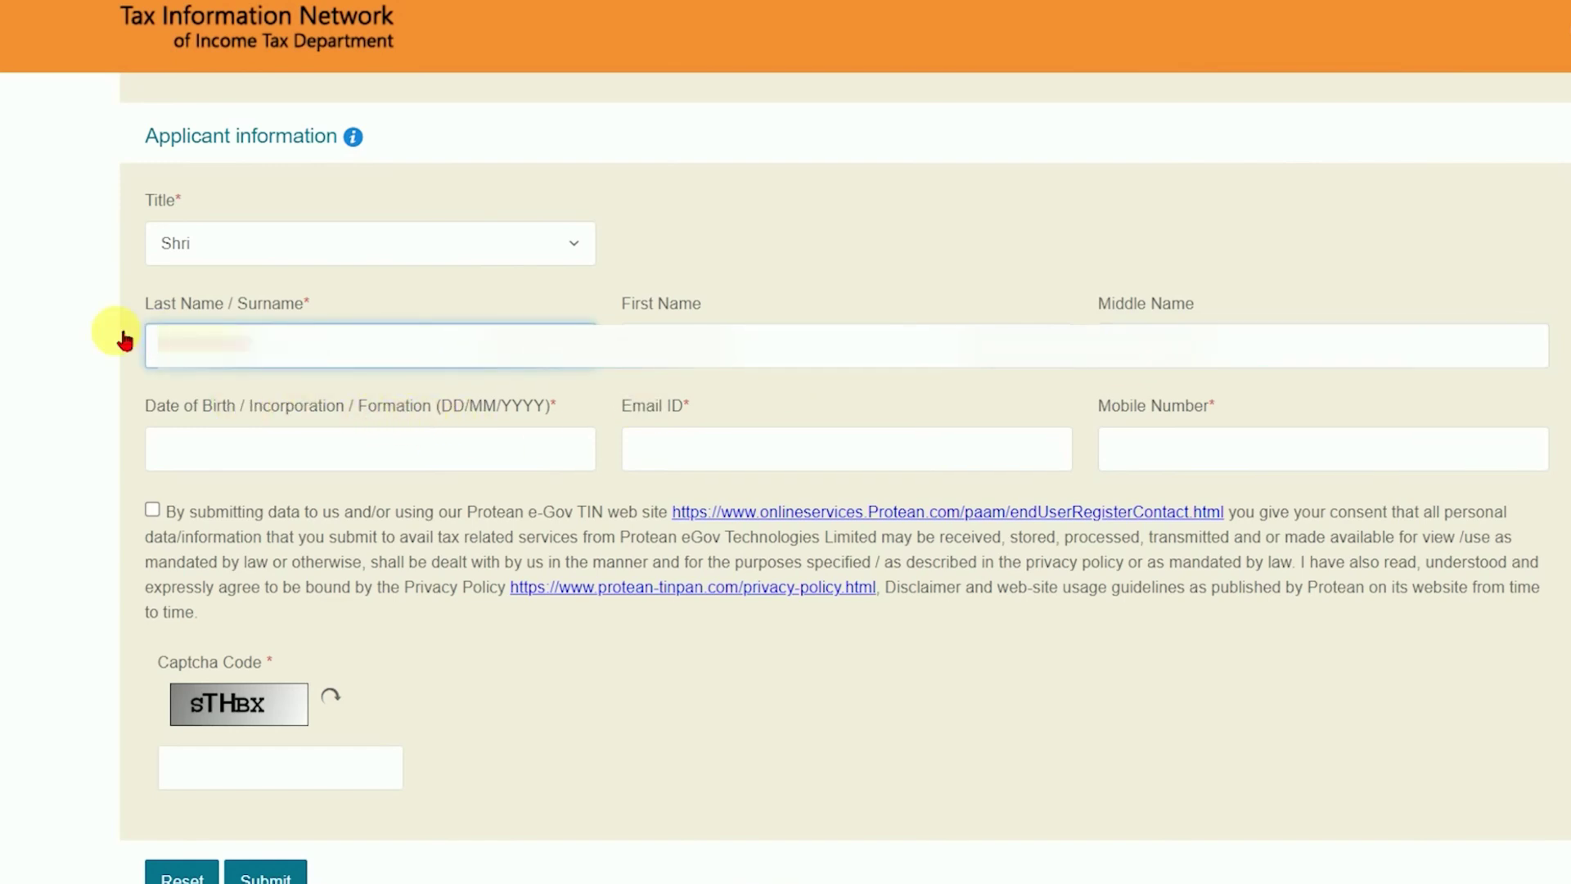
# - Examine the date of birth calendar's year and month choices, and the email ID and mobile number fields
pyautogui.scroll(-3, 319, 372)
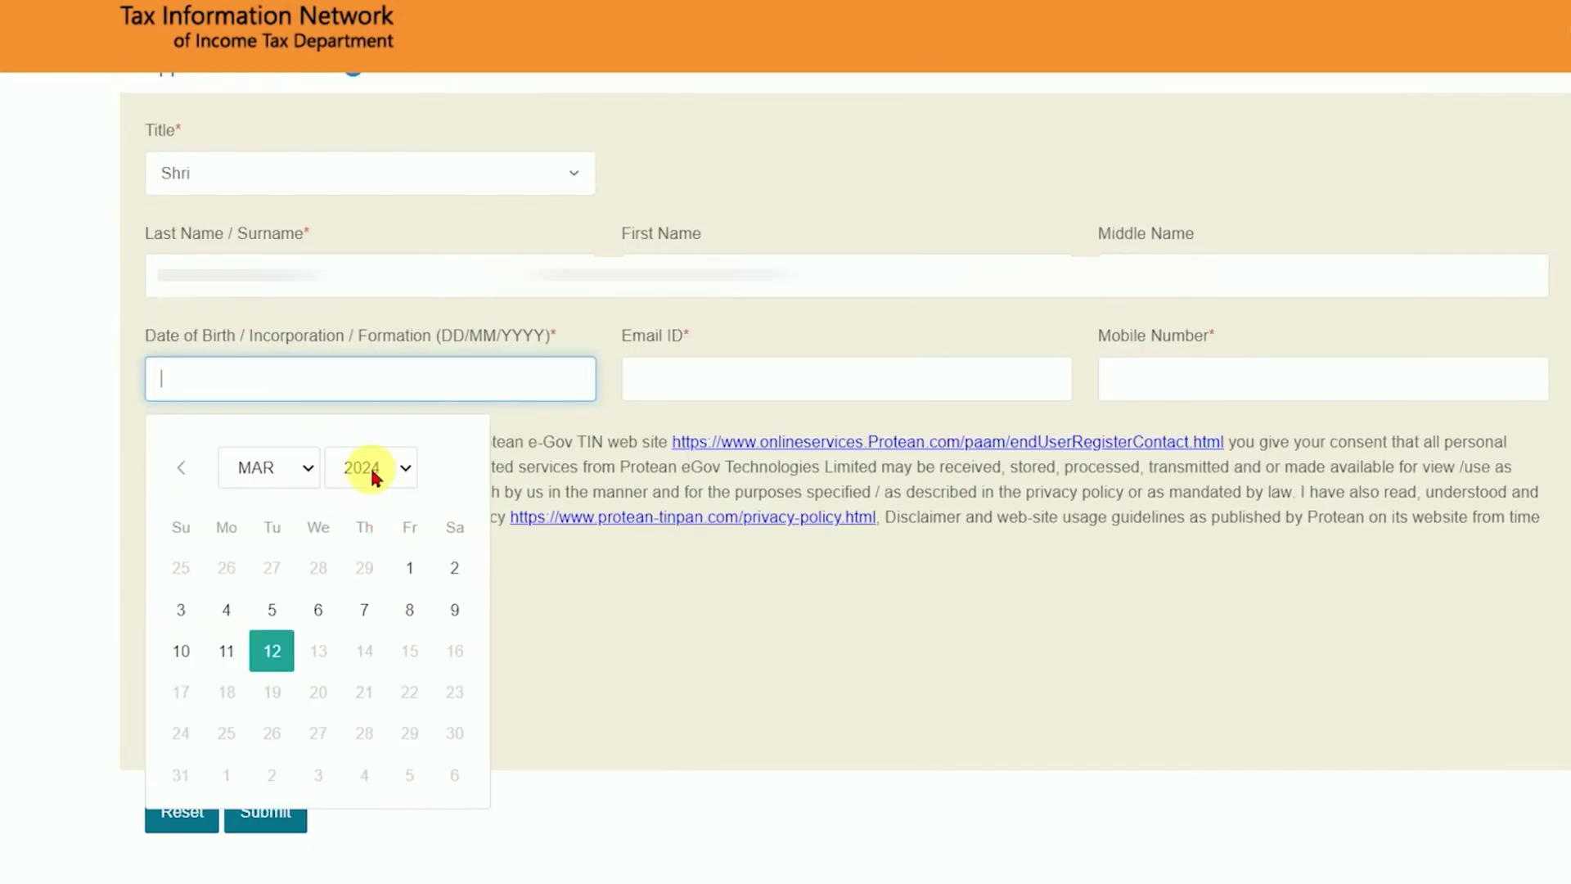
pyautogui.click(370, 467)
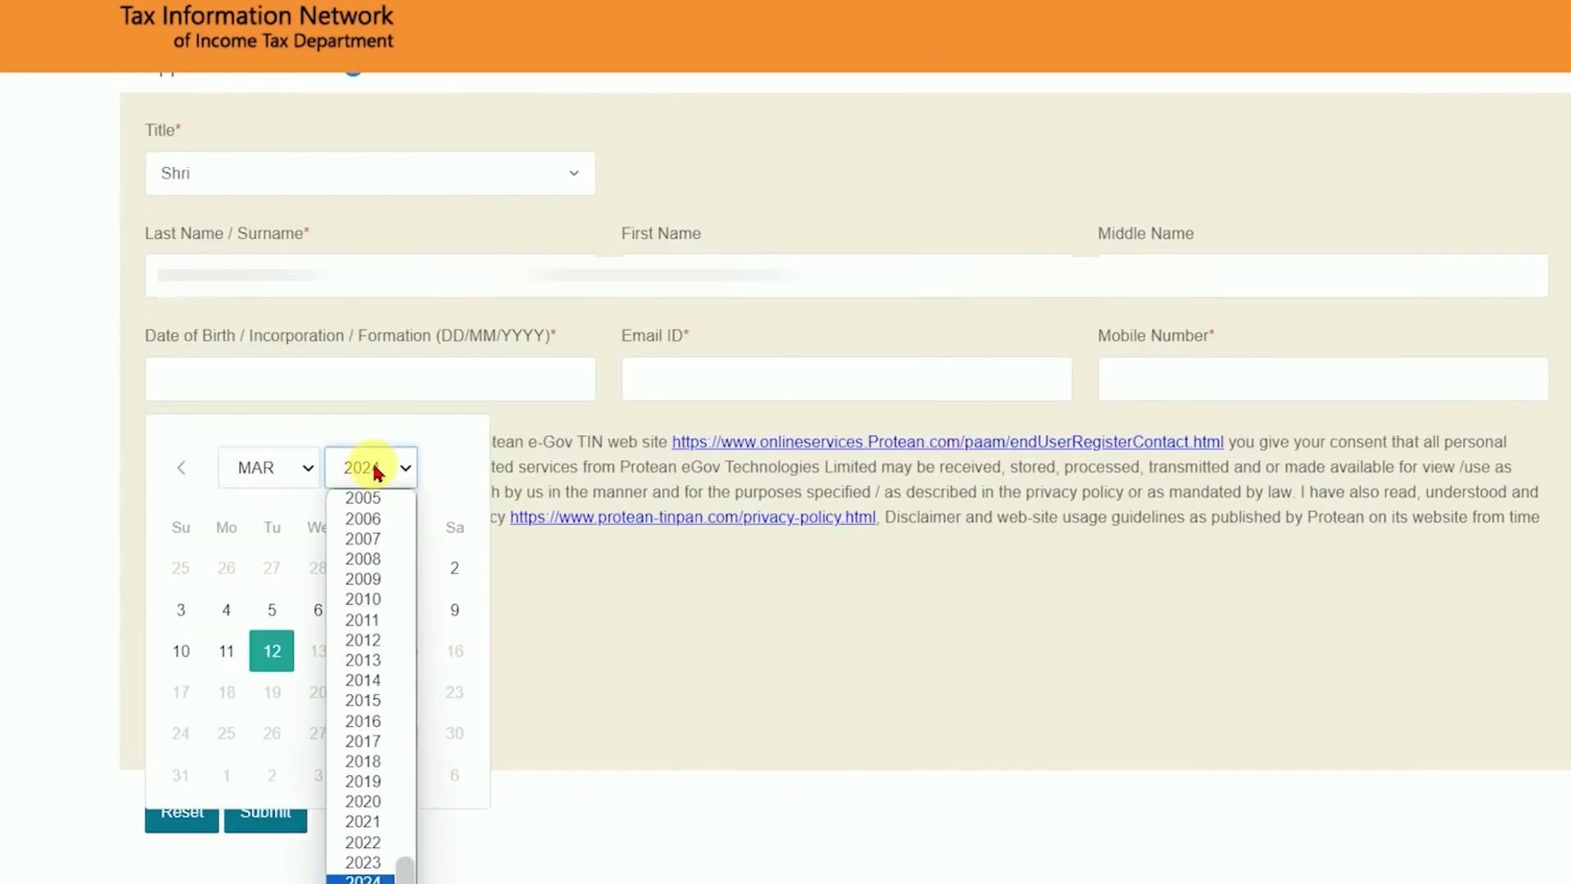
pyautogui.click(255, 470)
pyautogui.click(691, 583)
pyautogui.click(699, 384)
pyautogui.click(1179, 391)
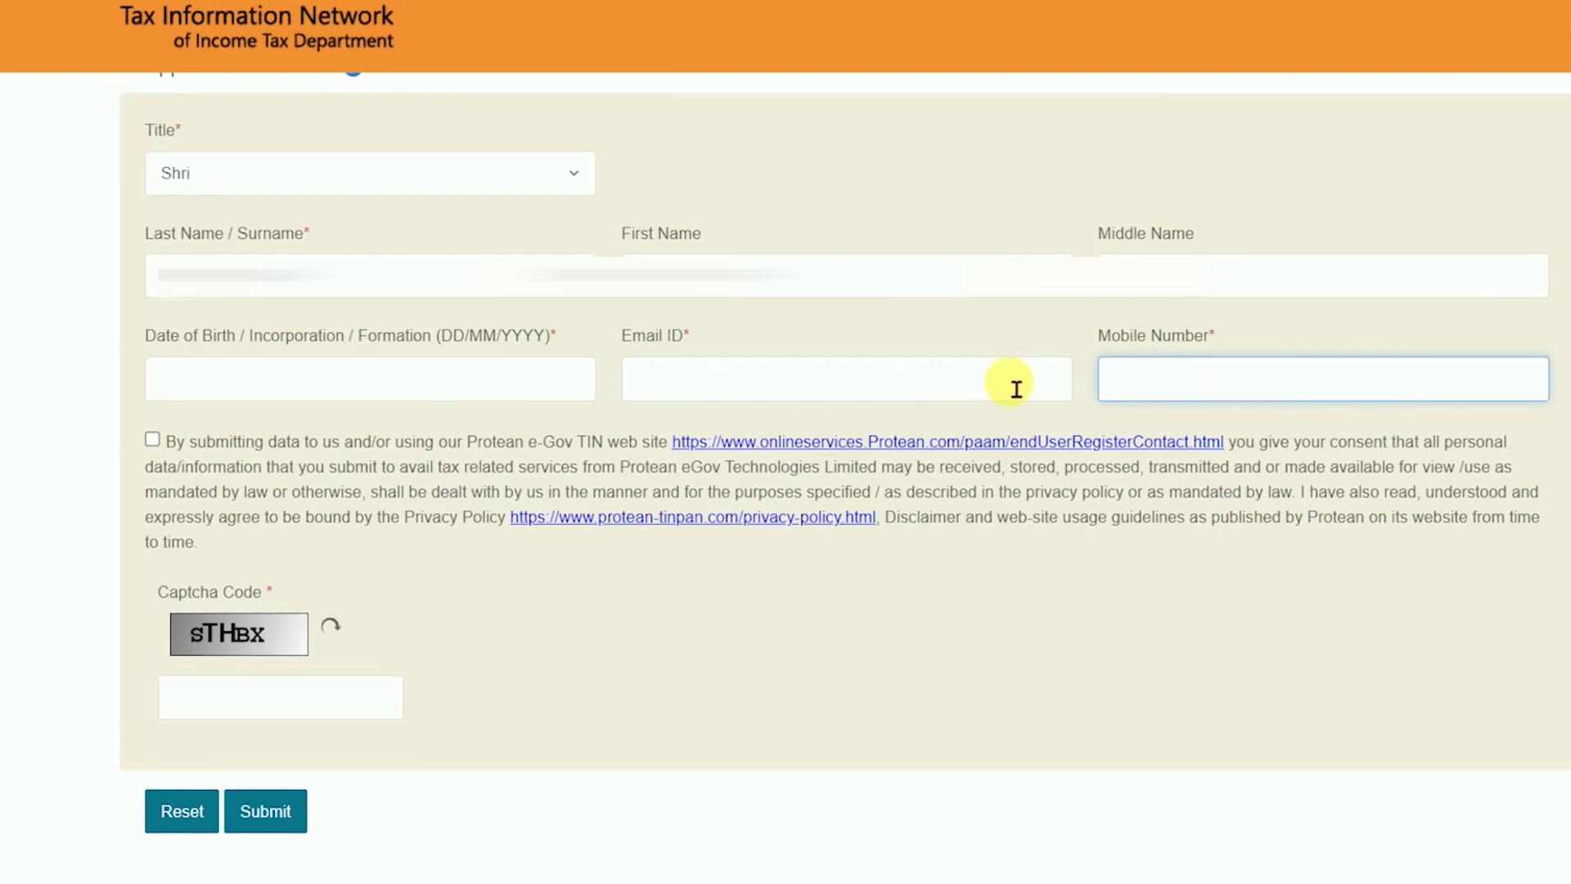
pyautogui.click(657, 346)
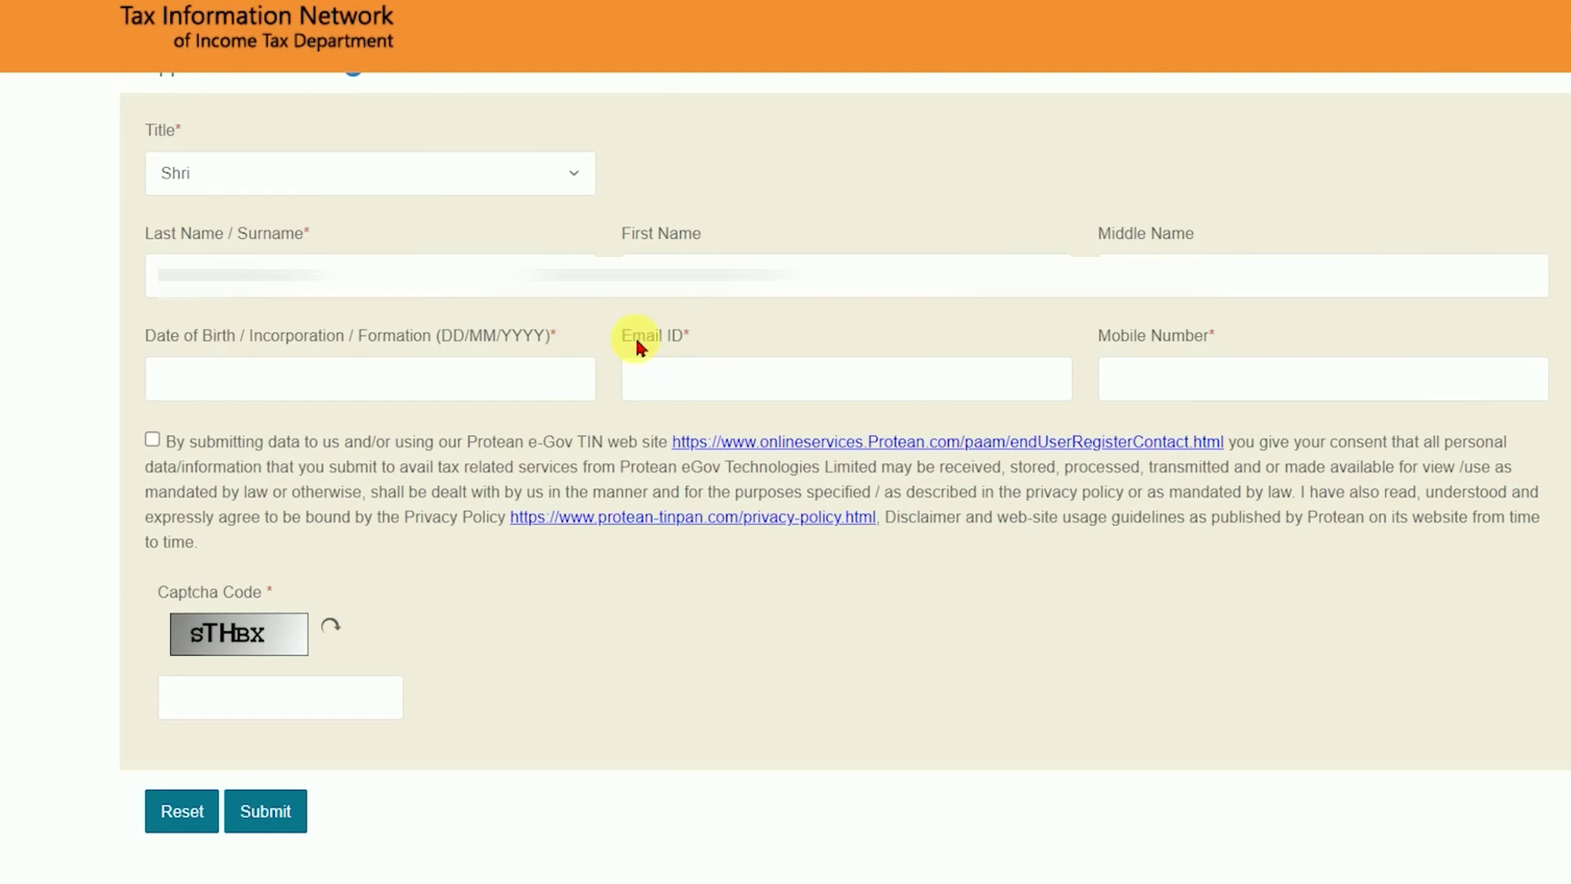
# - Accept the data consent declaration and submit the applicant information to register the PAN request
pyautogui.click(153, 441)
pyautogui.scroll(-2, 157, 452)
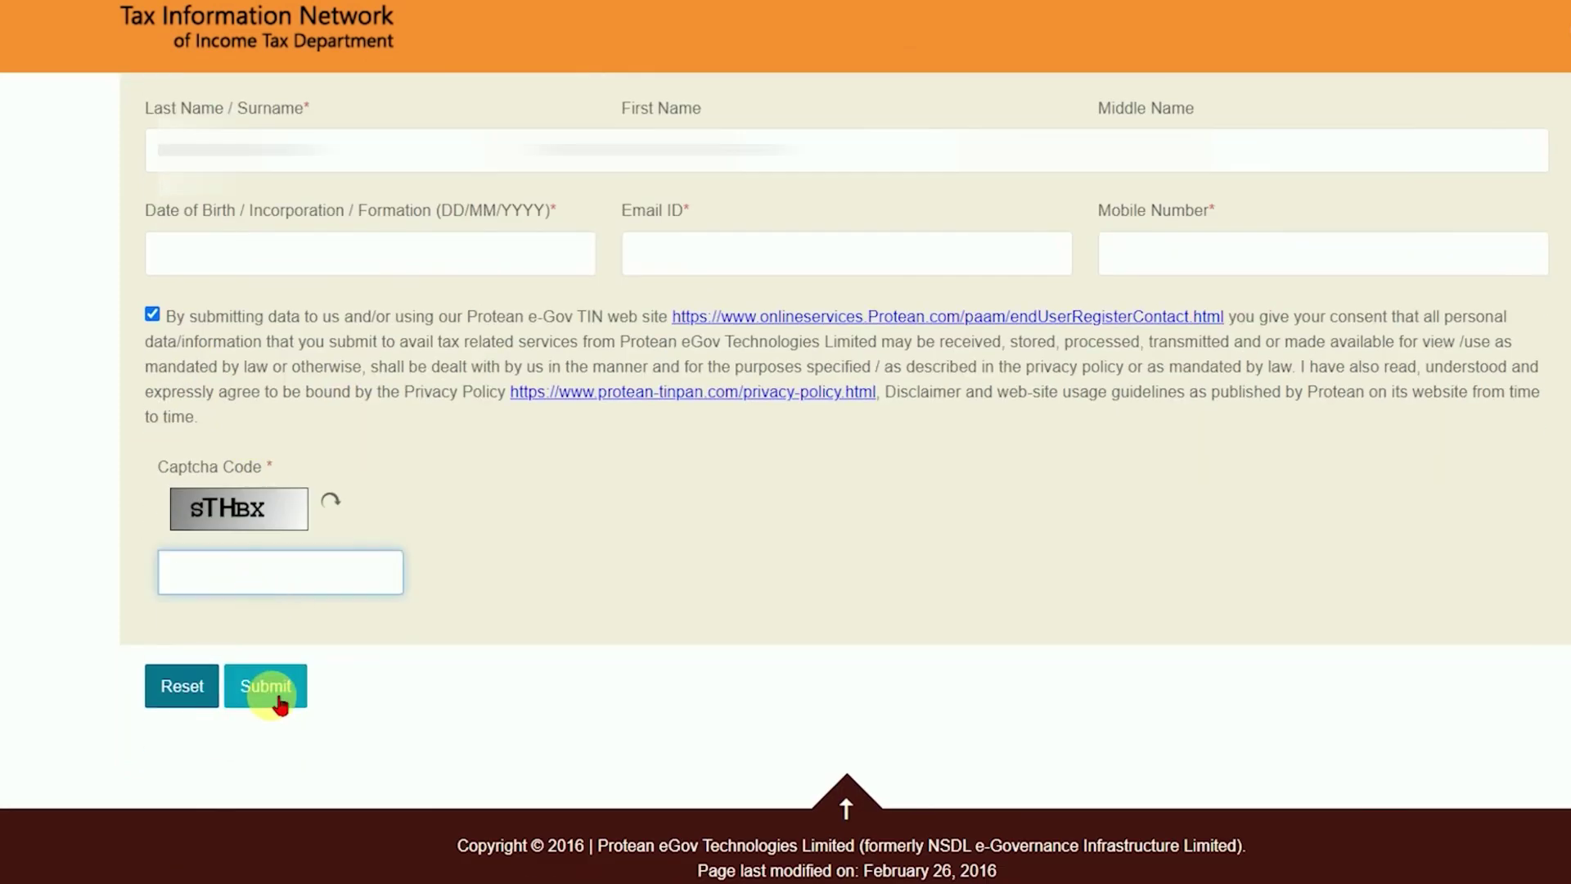
pyautogui.click(263, 684)
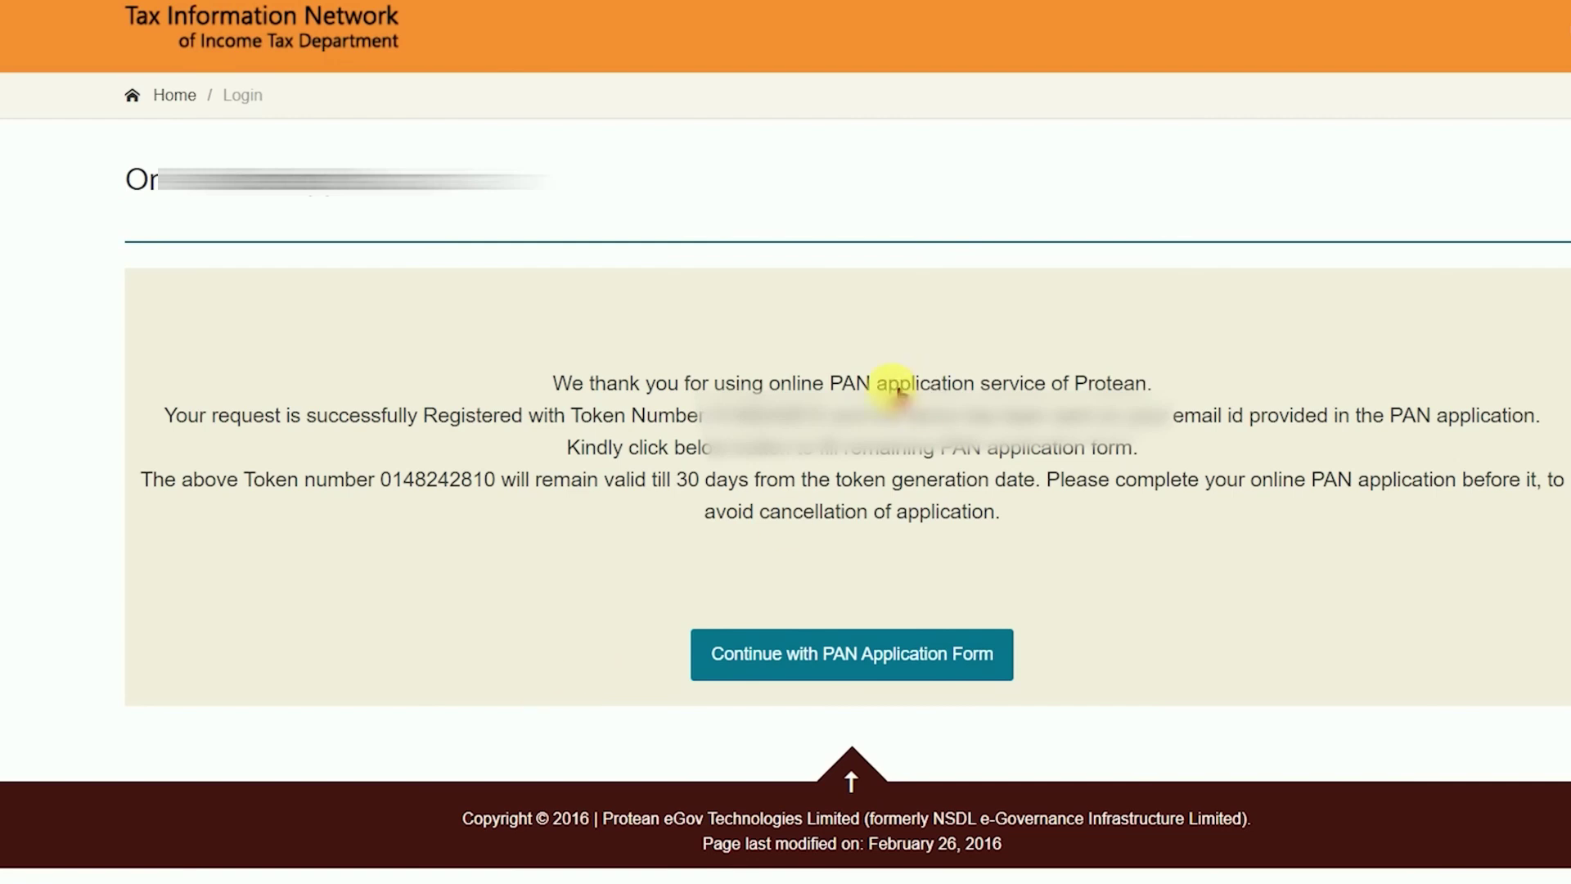
pyautogui.moveTo(709, 415); pyautogui.dragTo(833, 424)
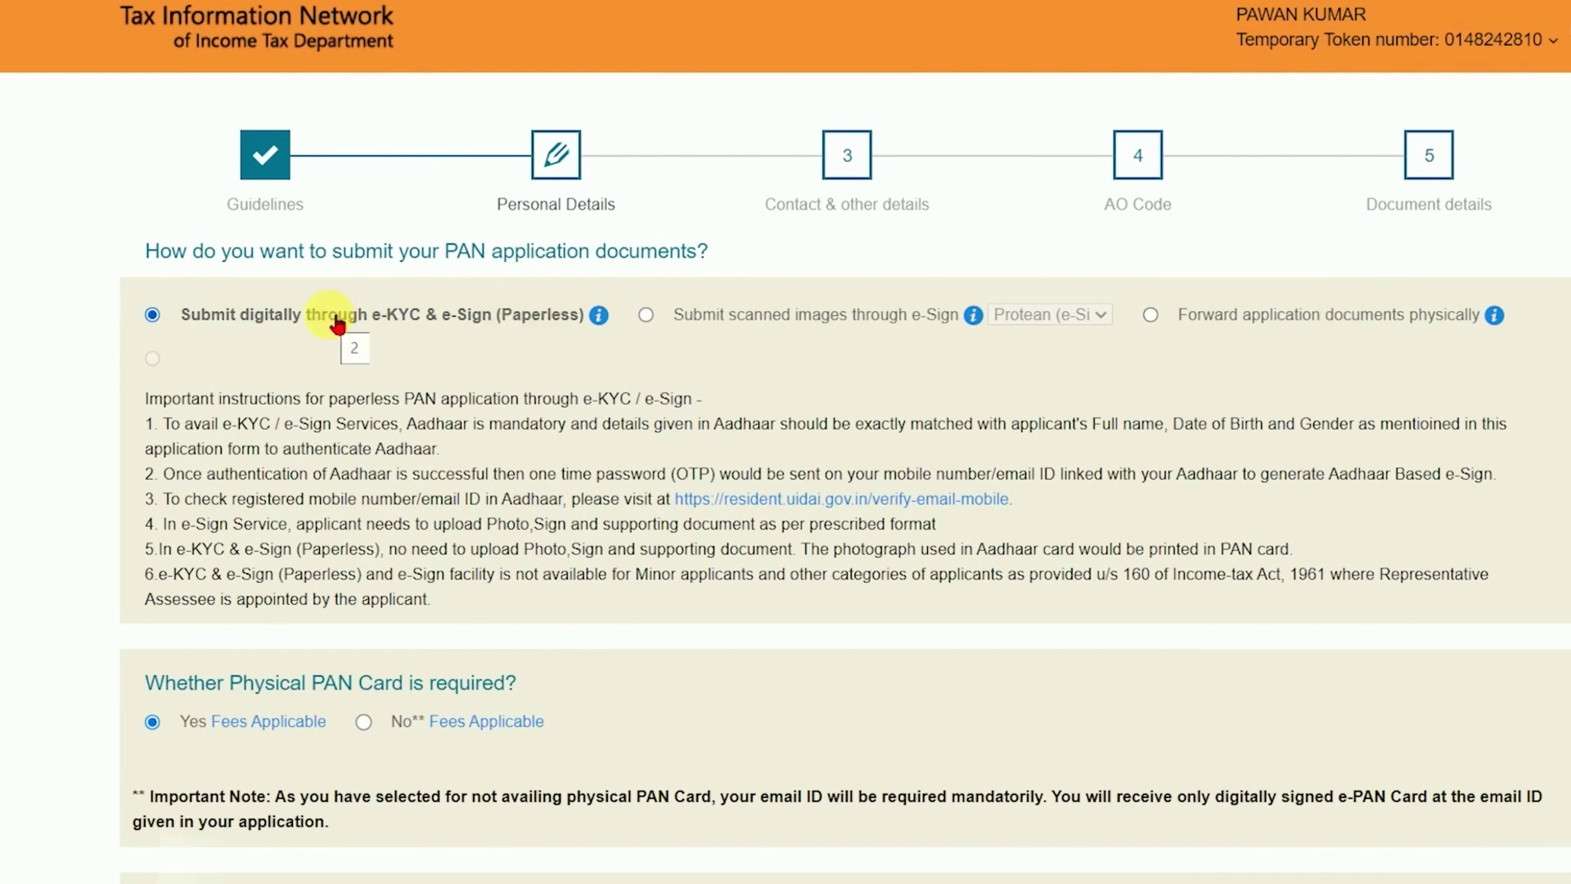
# - Compare the applicable fees with and without a physical PAN card, keeping the physical card requirement set to Yes
pyautogui.moveTo(600, 317)
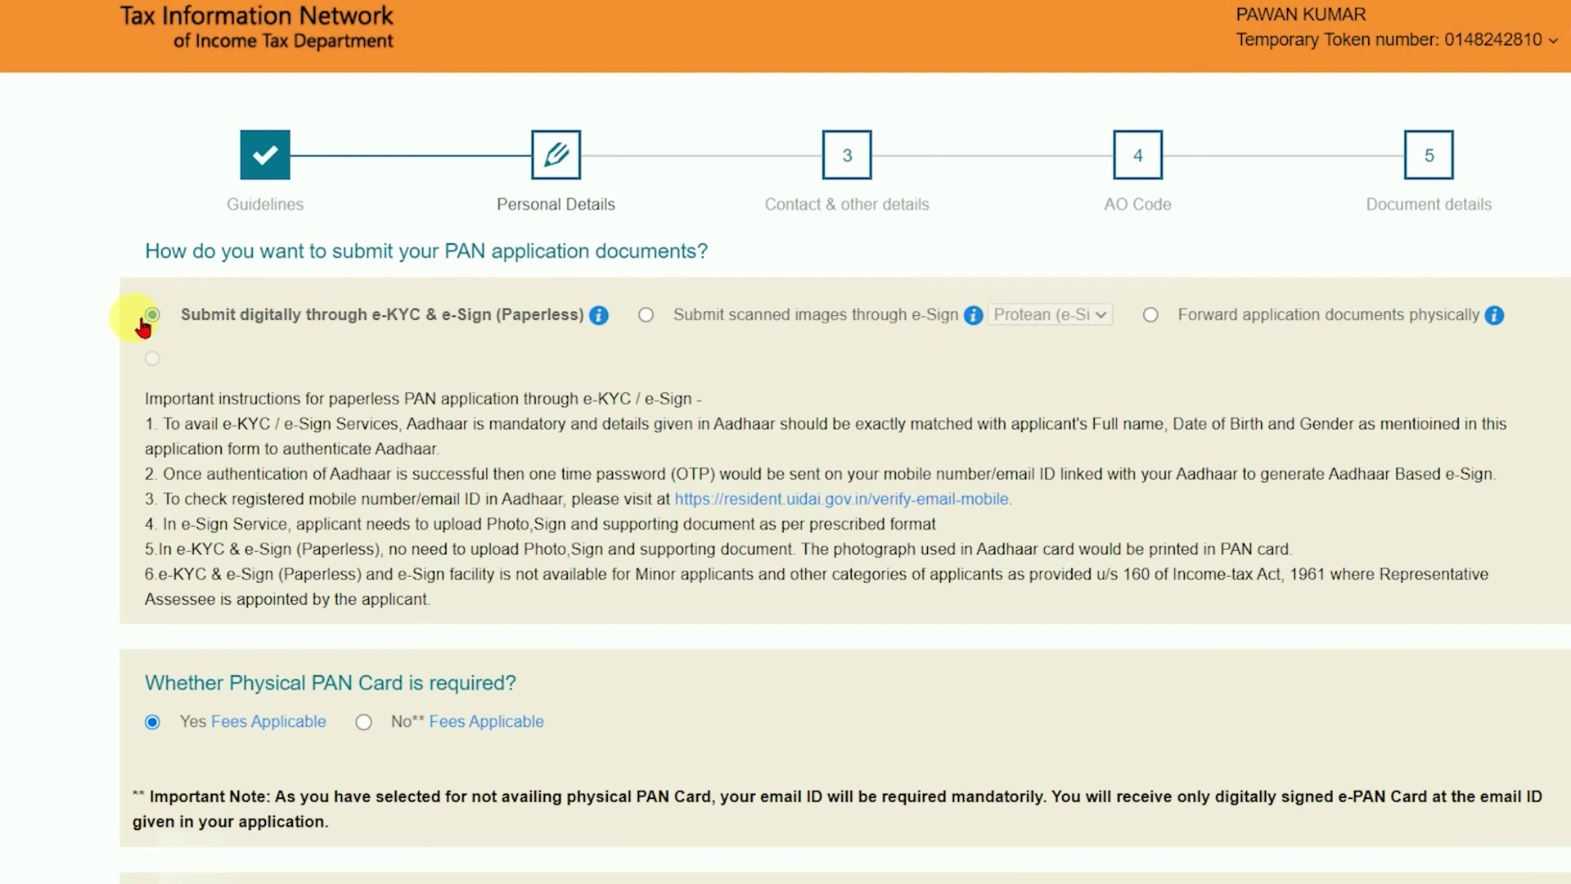
pyautogui.scroll(-2, 409, 488)
pyautogui.scroll(-3, 410, 488)
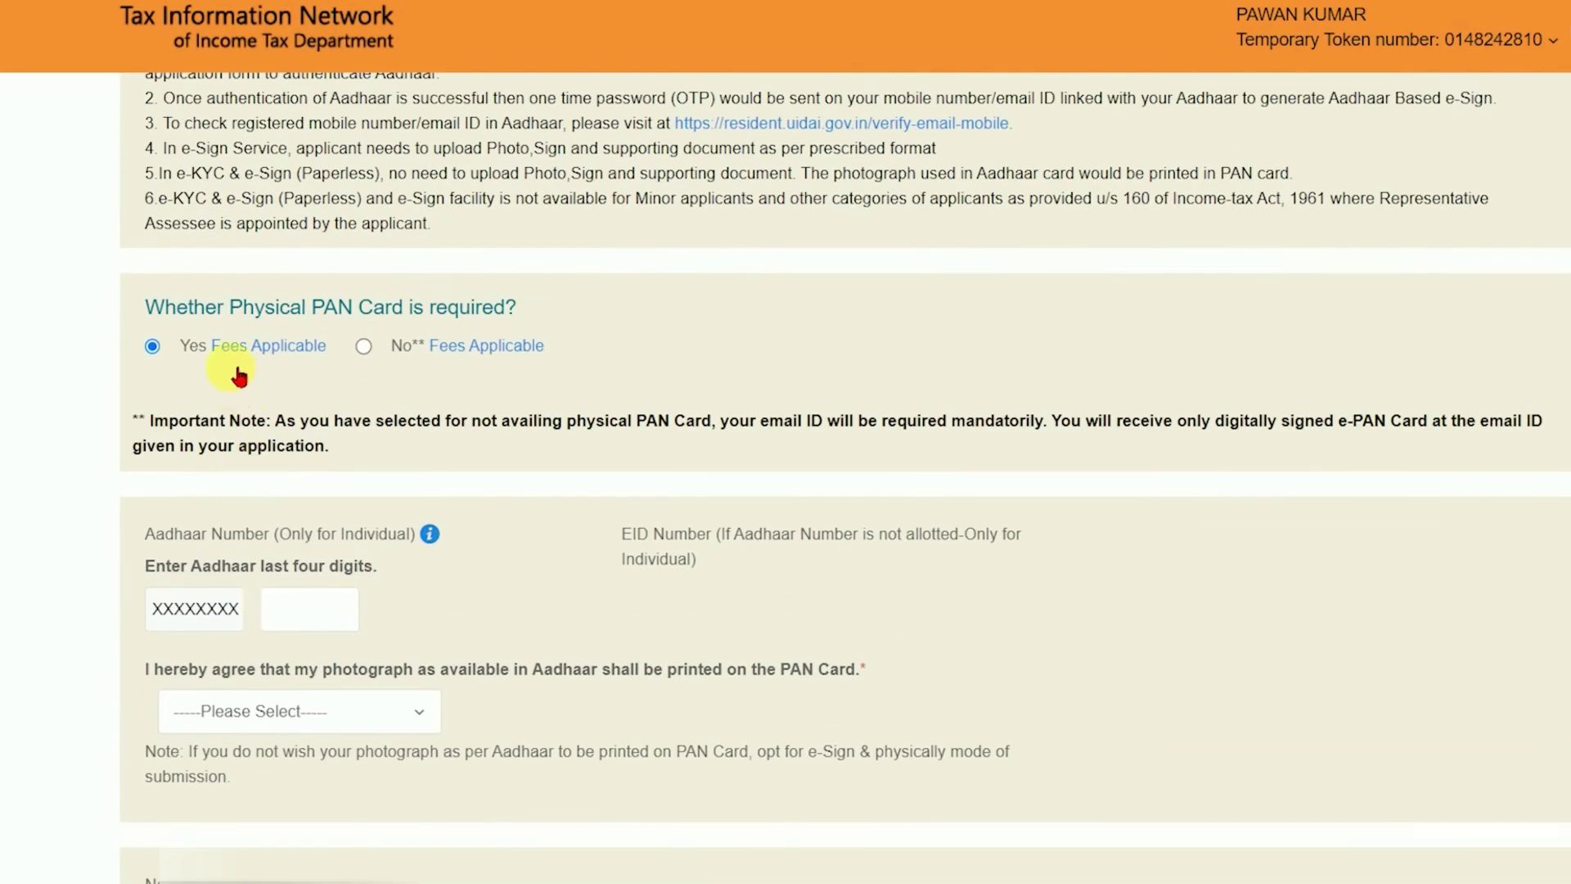
pyautogui.moveTo(270, 360)
pyautogui.click(364, 350)
pyautogui.moveTo(487, 356)
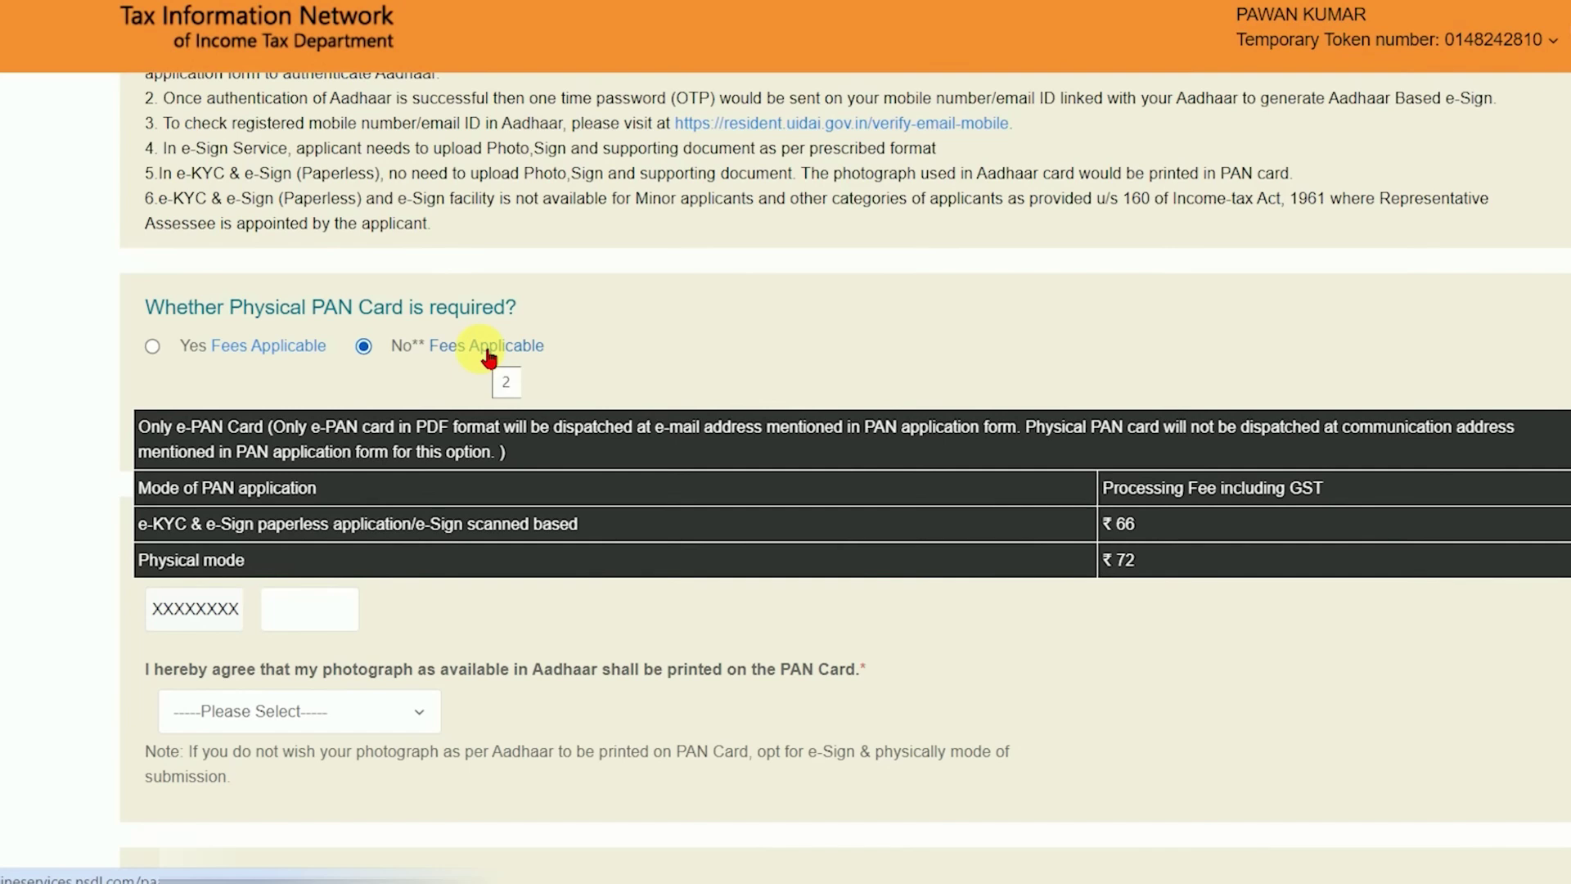
pyautogui.click(153, 347)
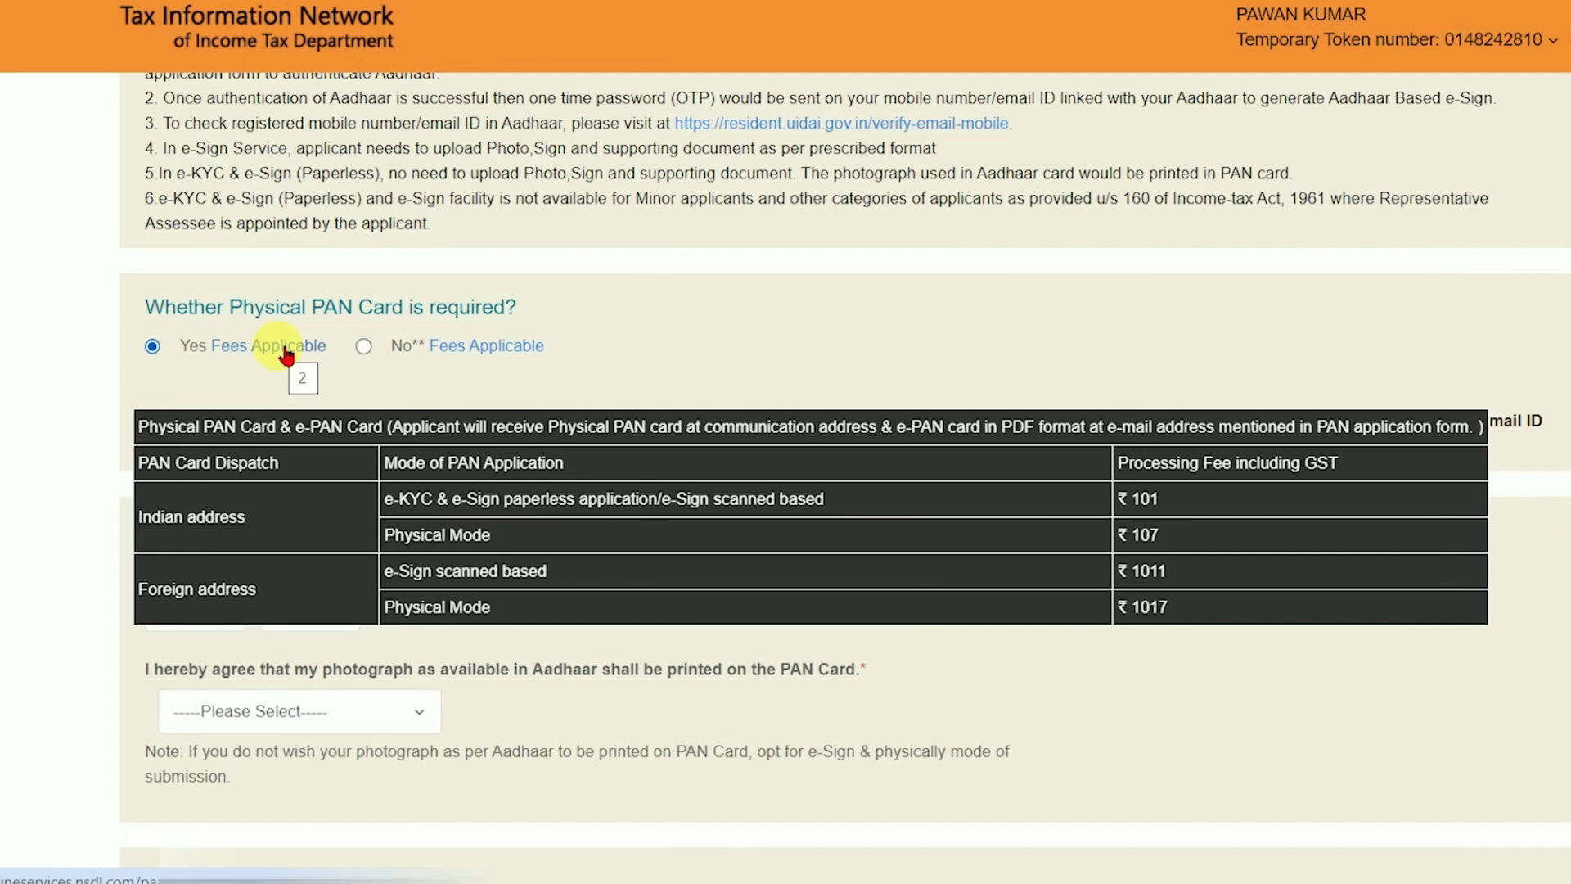
# - Locate the field for the last four Aadhaar digits and answer Yes to printing the Aadhaar photograph on the PAN card
pyautogui.scroll(-3, 14, 426)
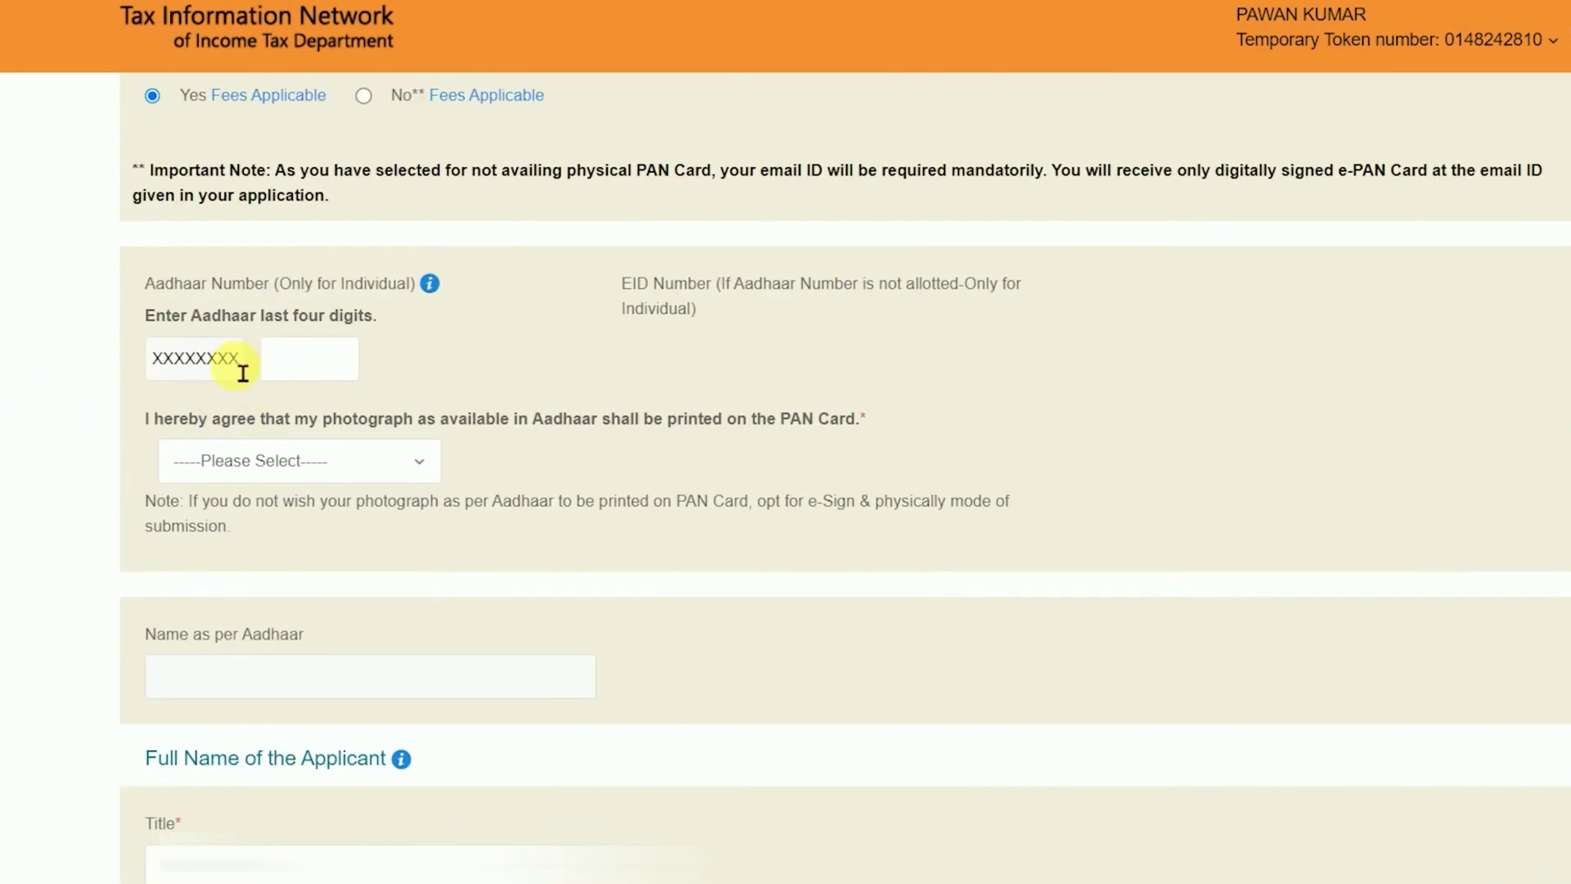
pyautogui.click(228, 365)
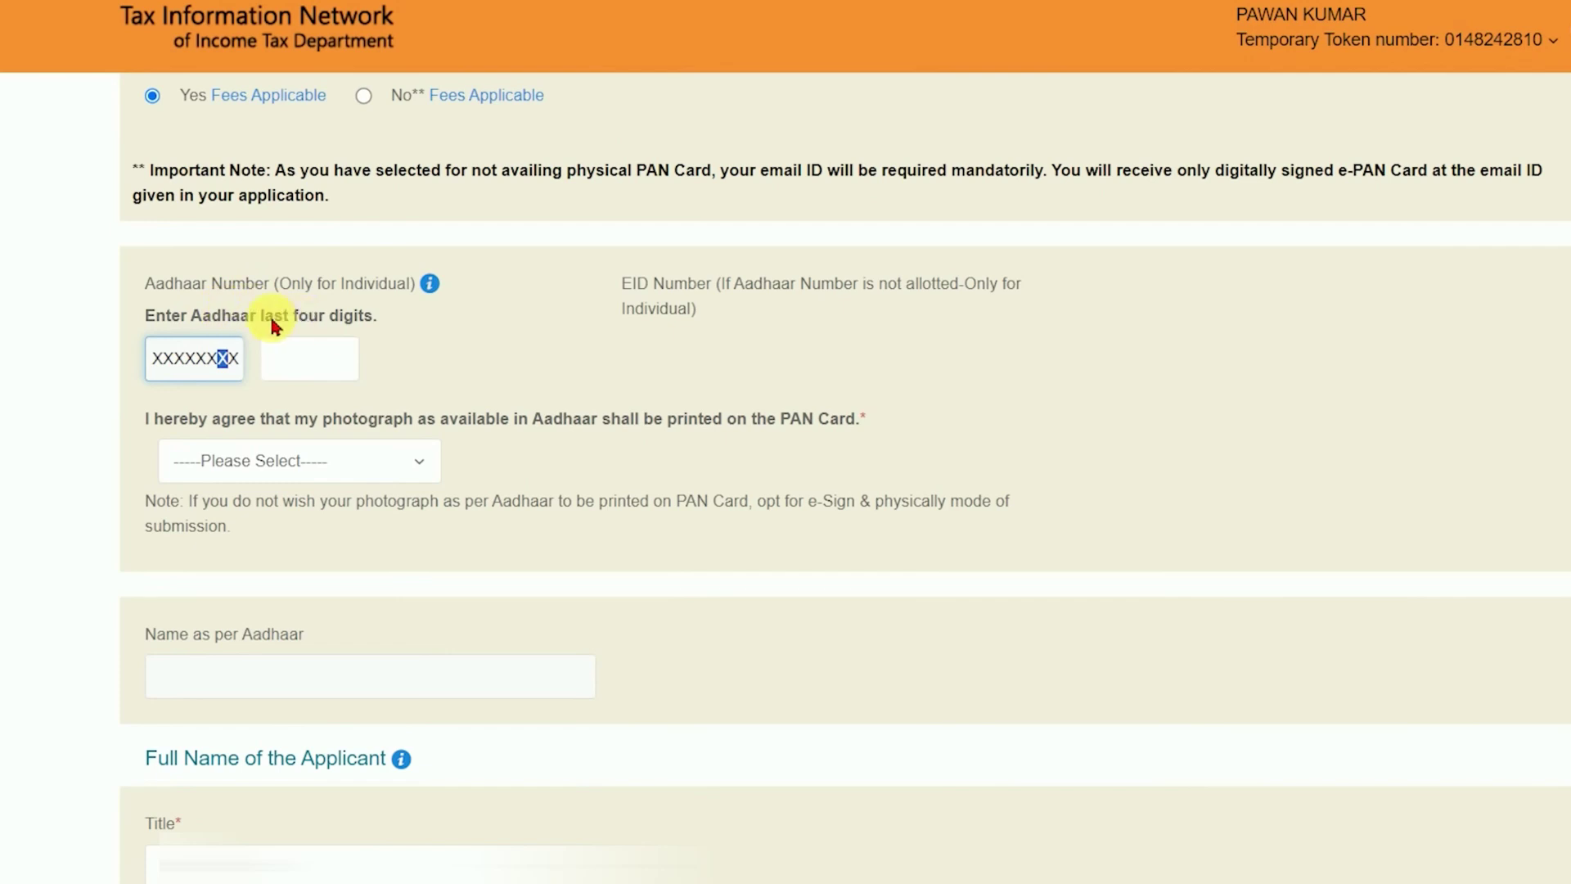
pyautogui.click(322, 360)
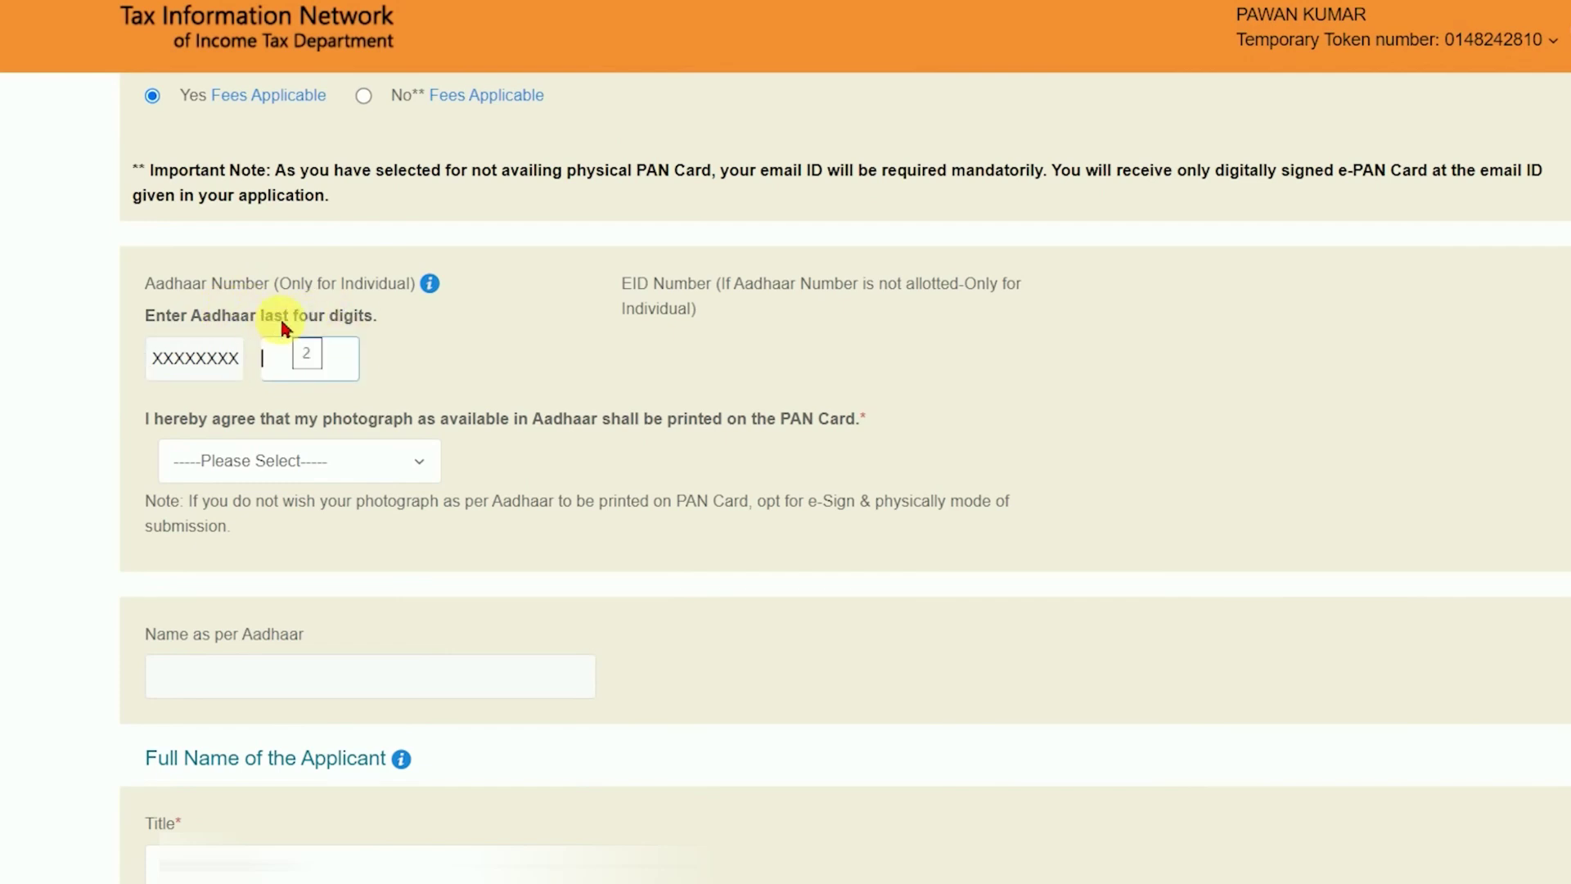
pyautogui.scroll(-2, 362, 393)
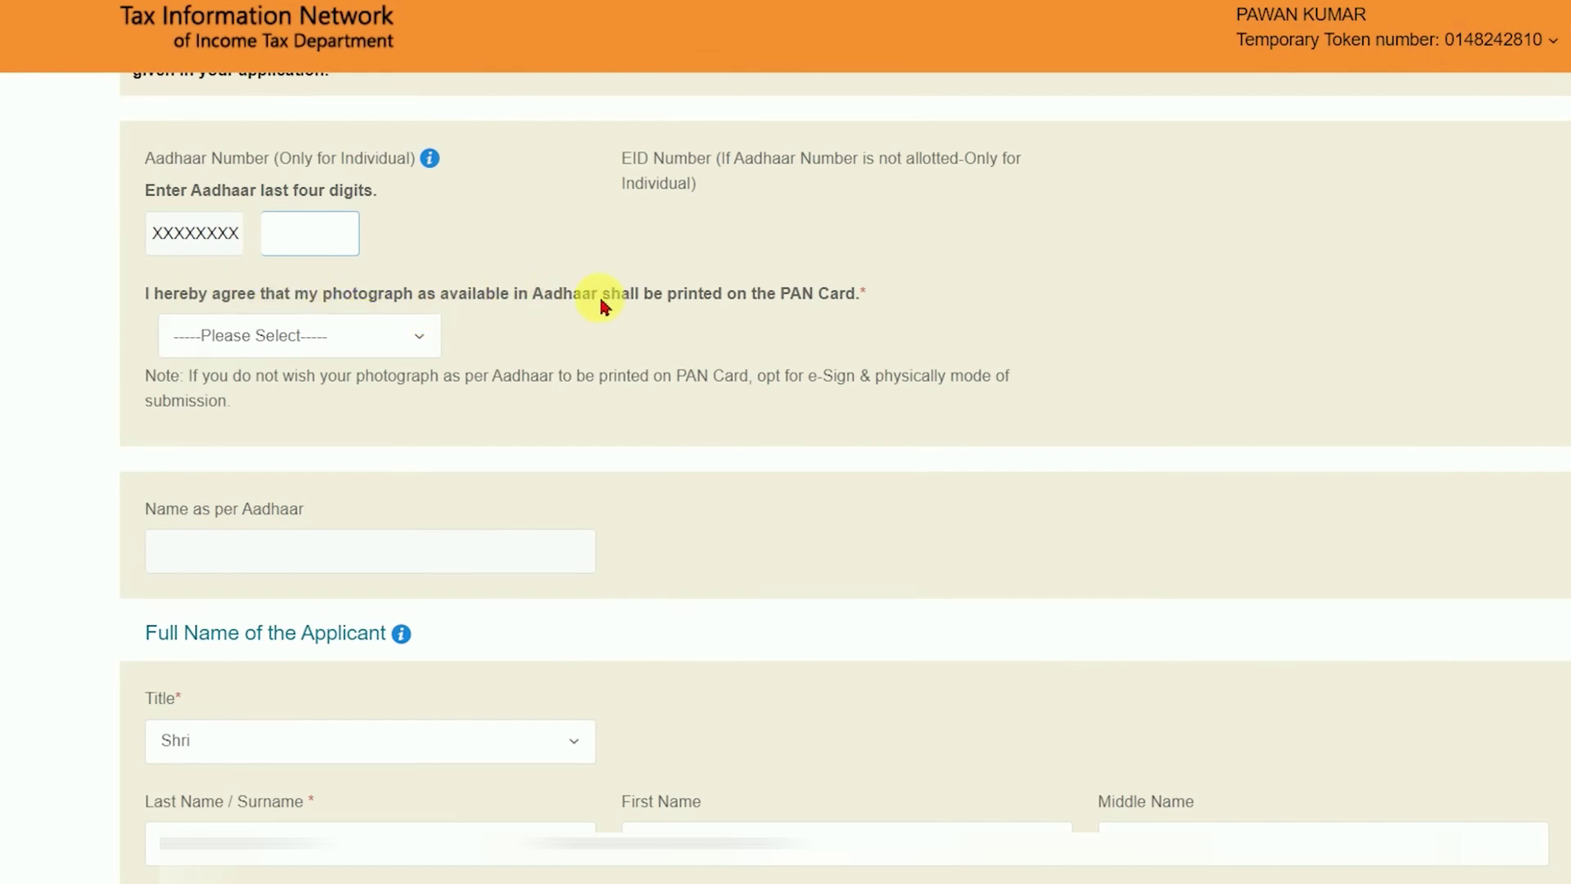
pyautogui.click(358, 345)
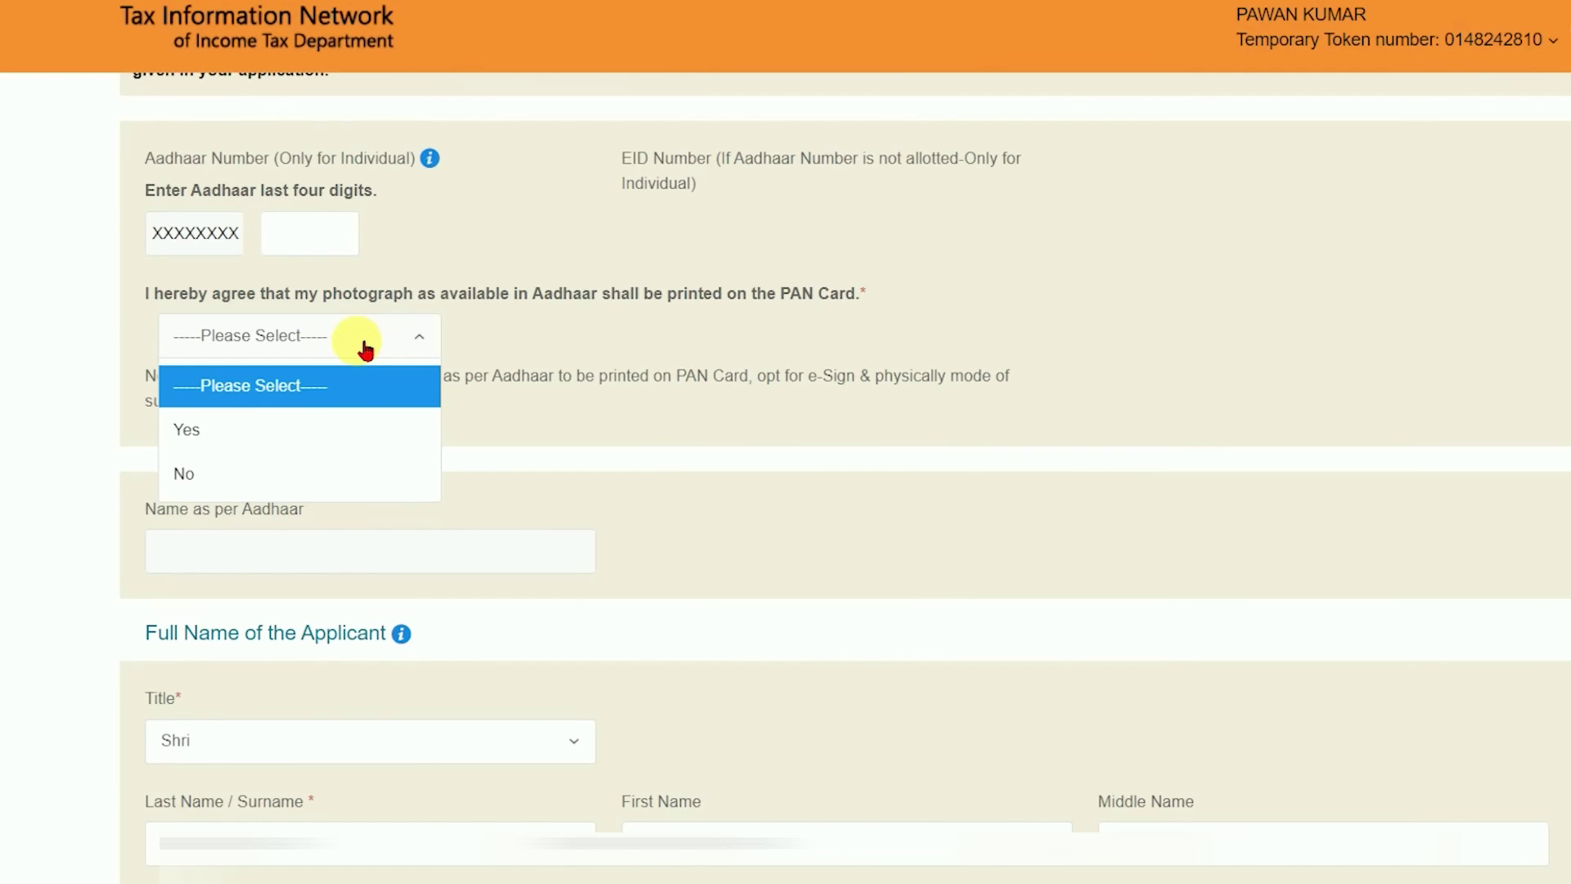
pyautogui.click(225, 430)
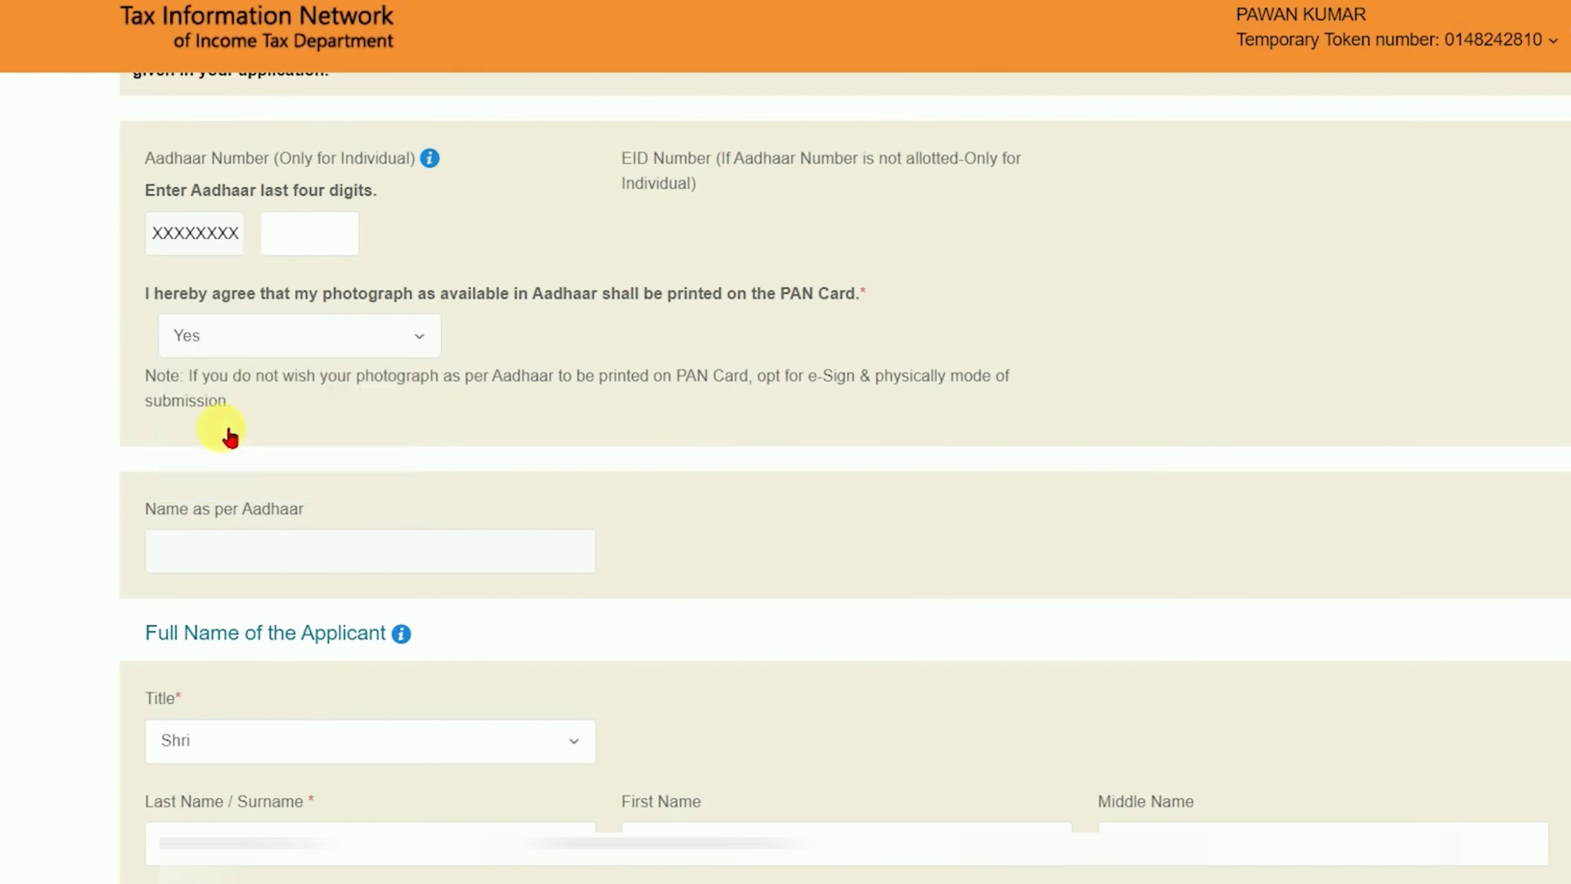
# - Try answering No to the Aadhaar photograph consent, dismiss the alert and restore the answer to Yes
pyautogui.click(264, 354)
pyautogui.click(207, 468)
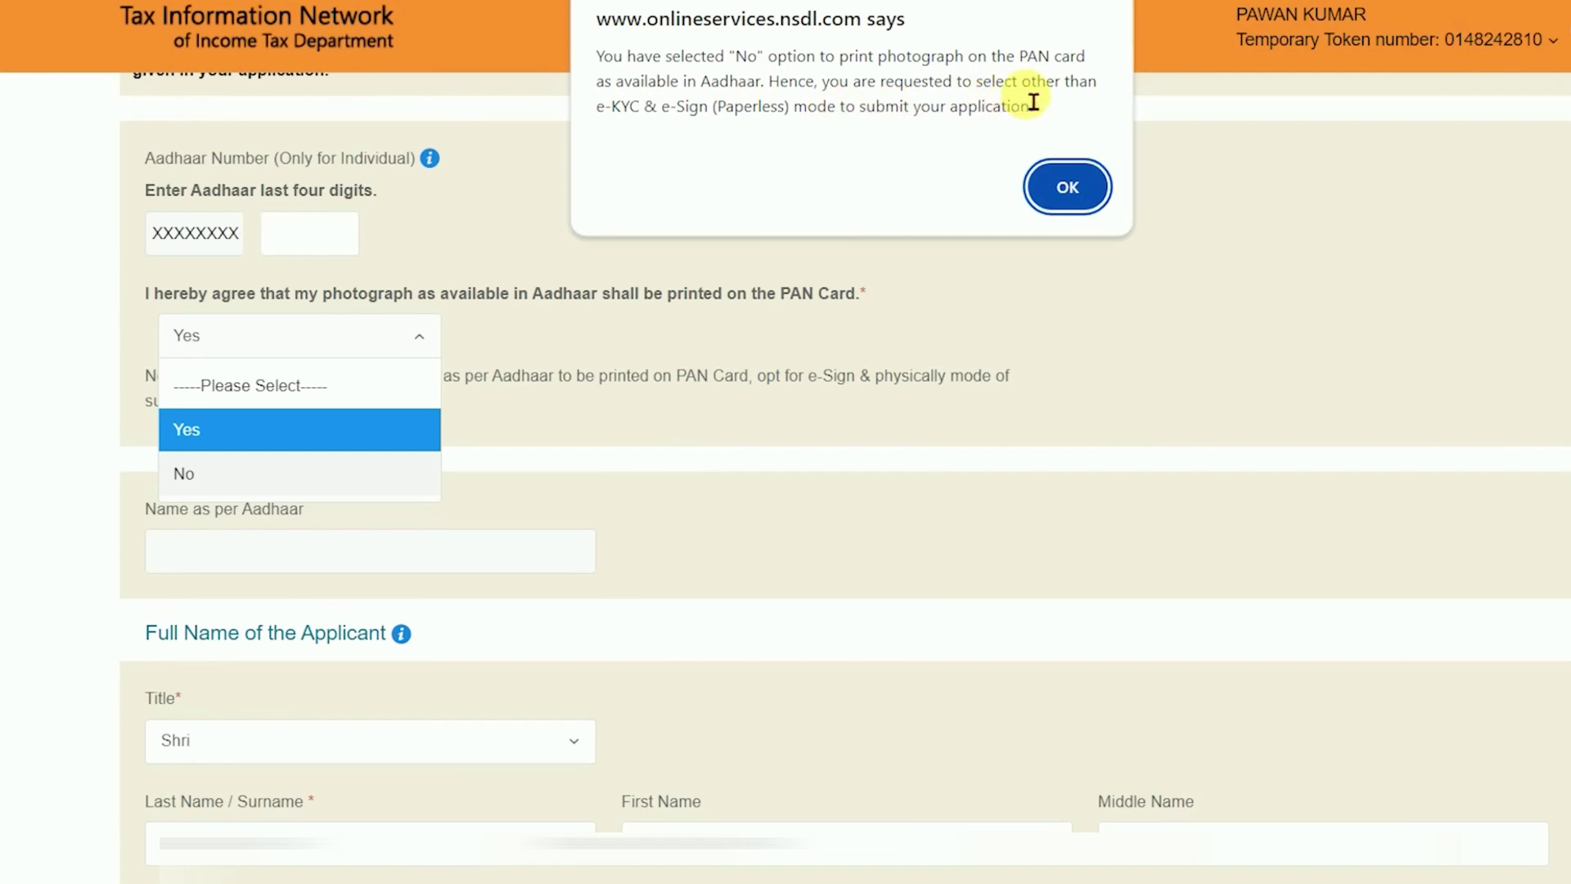
pyautogui.click(1056, 184)
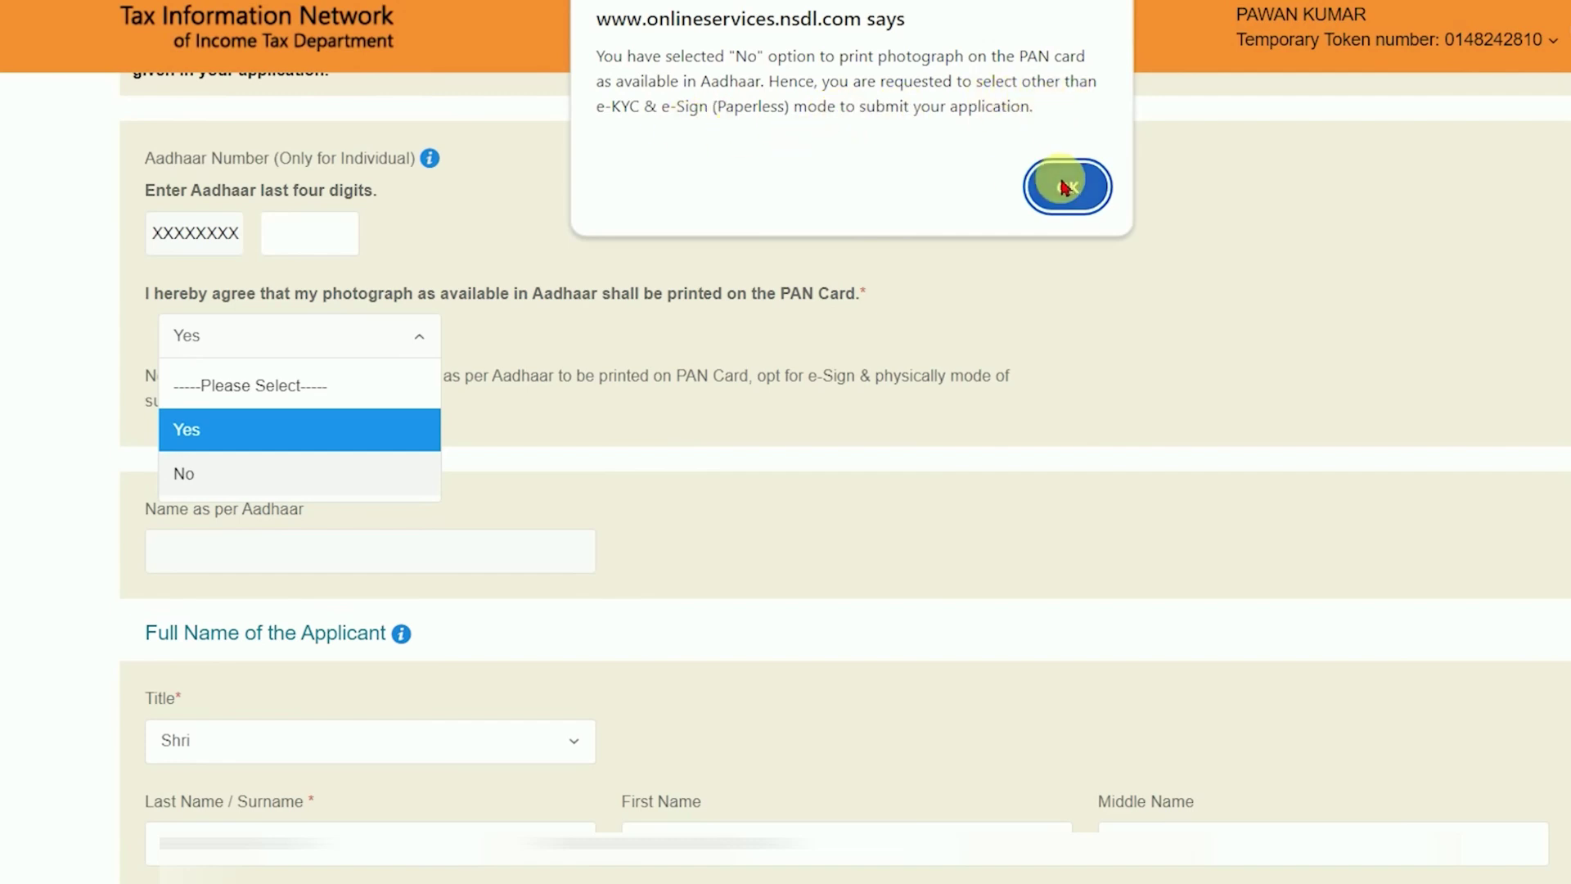
pyautogui.click(287, 323)
pyautogui.click(228, 415)
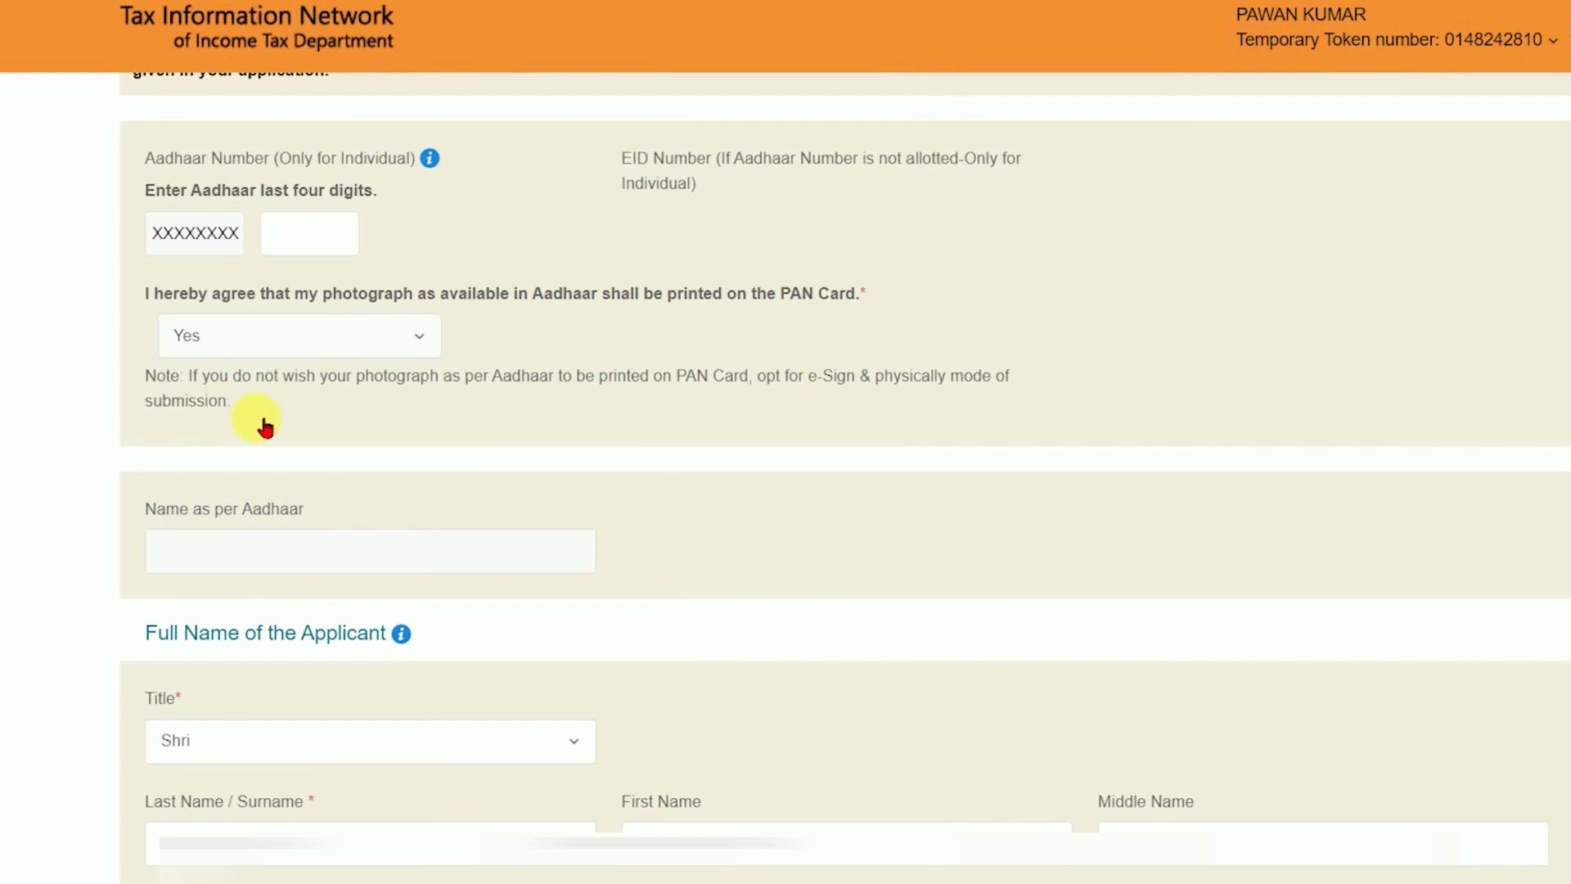
# - Try declaring the mother as a single parent in the parents' details, and return the answer to No
pyautogui.scroll(-5, 984, 590)
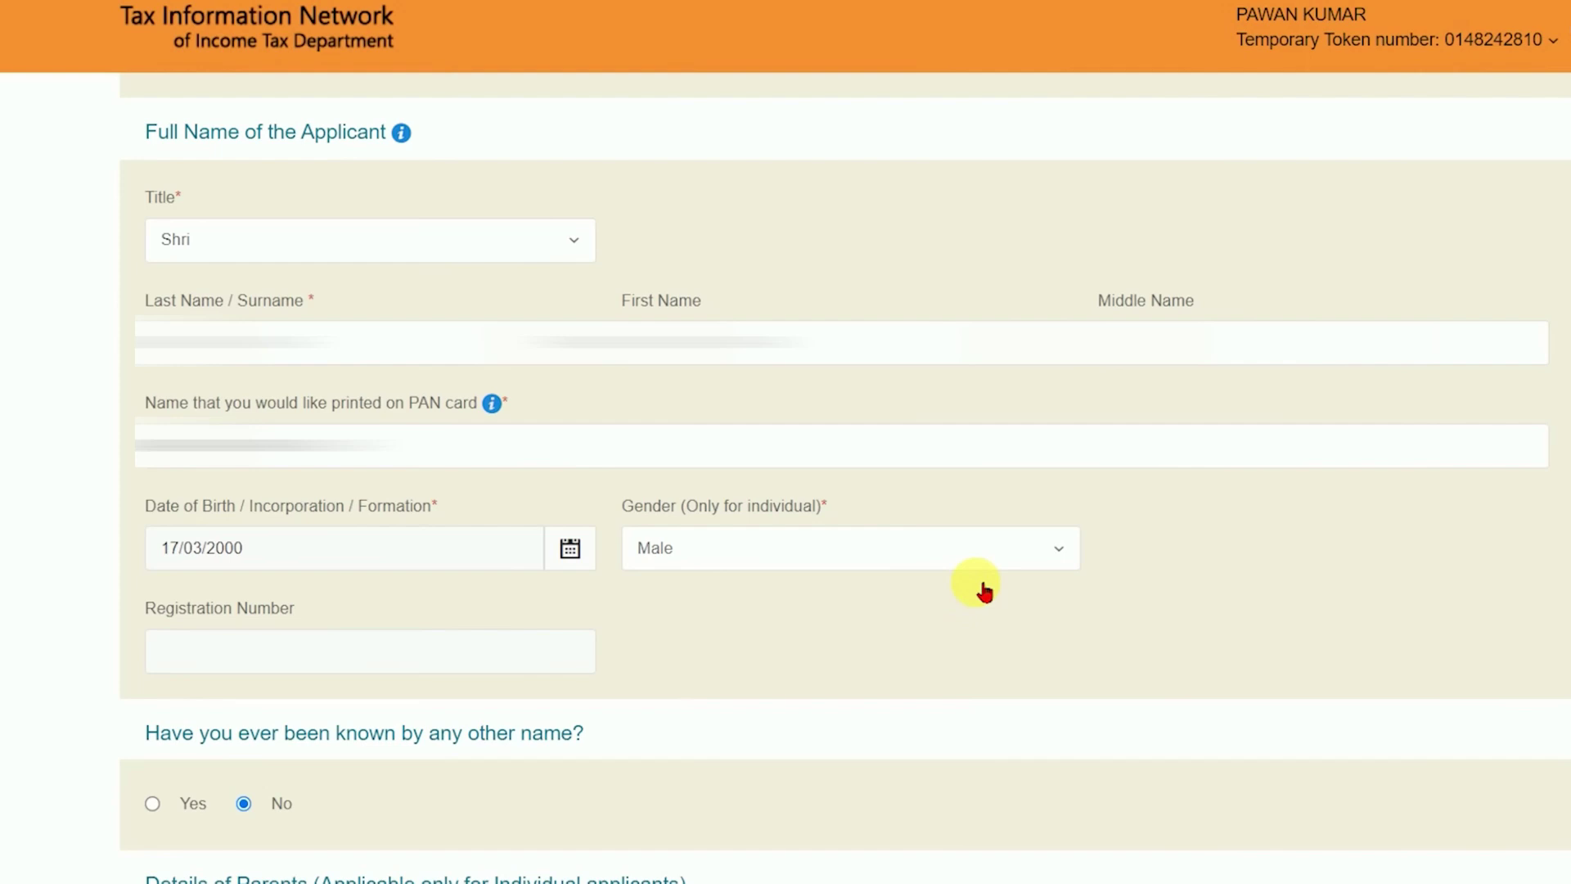
pyautogui.scroll(-7, 984, 590)
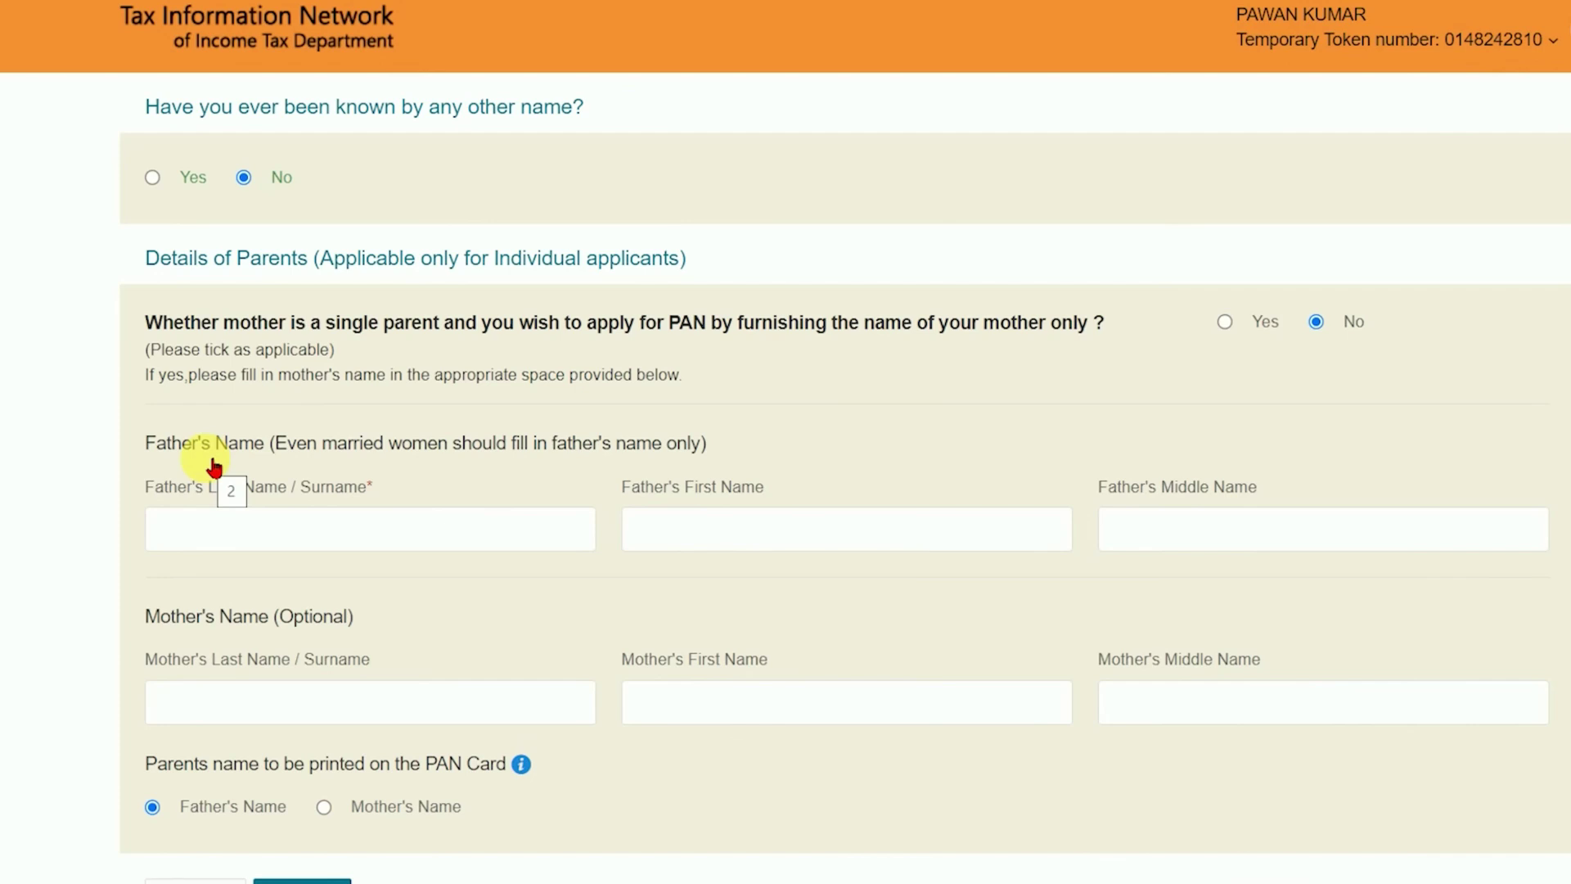
pyautogui.click(1225, 321)
pyautogui.scroll(-2, 655, 491)
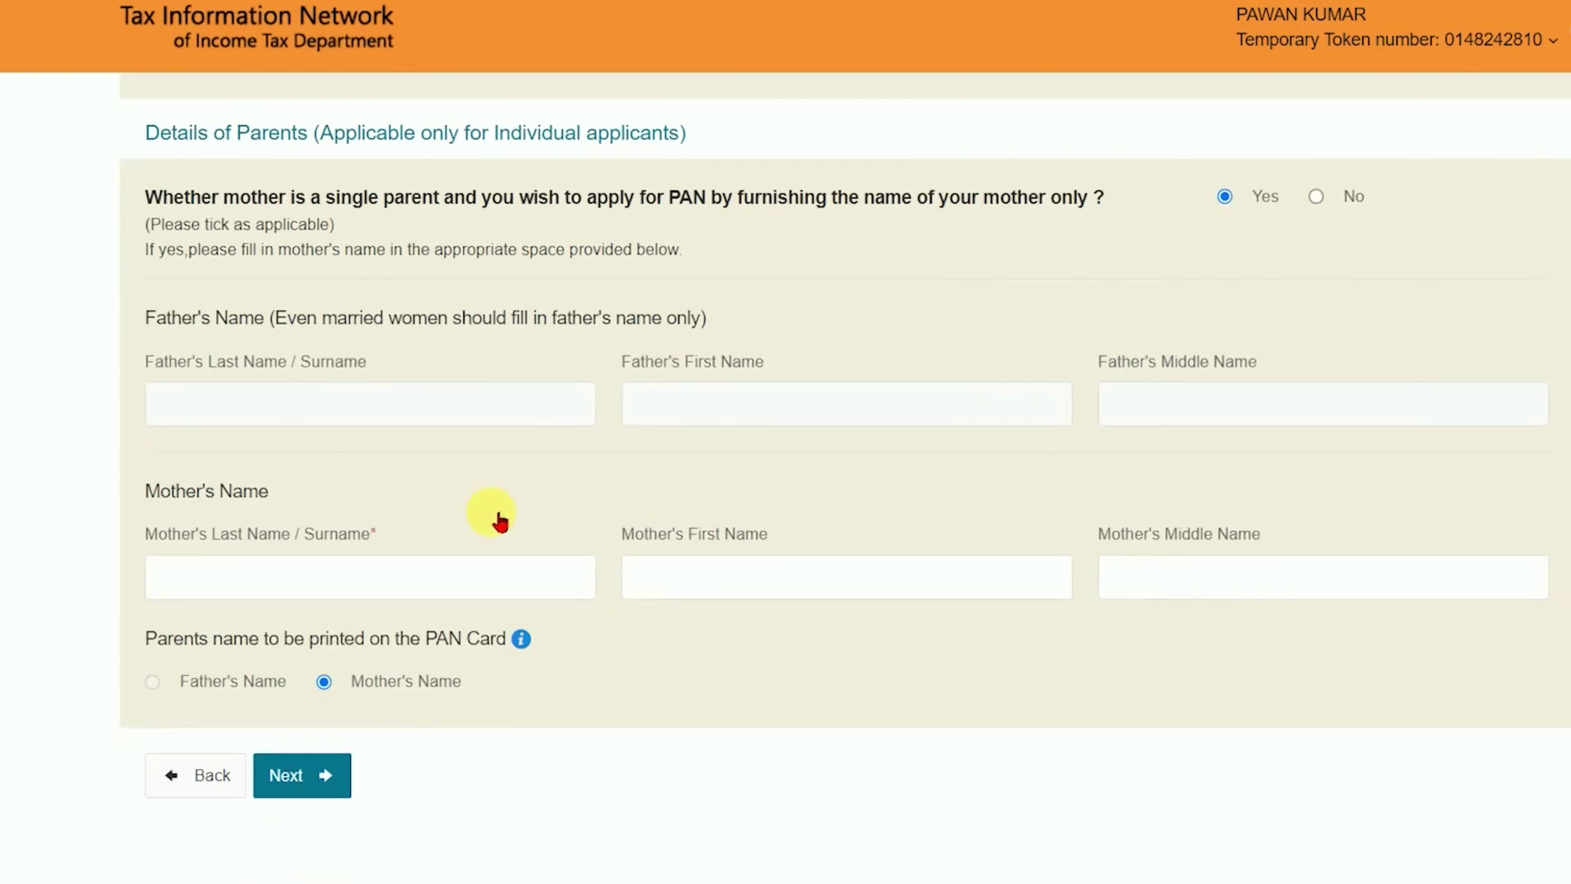
pyautogui.click(210, 573)
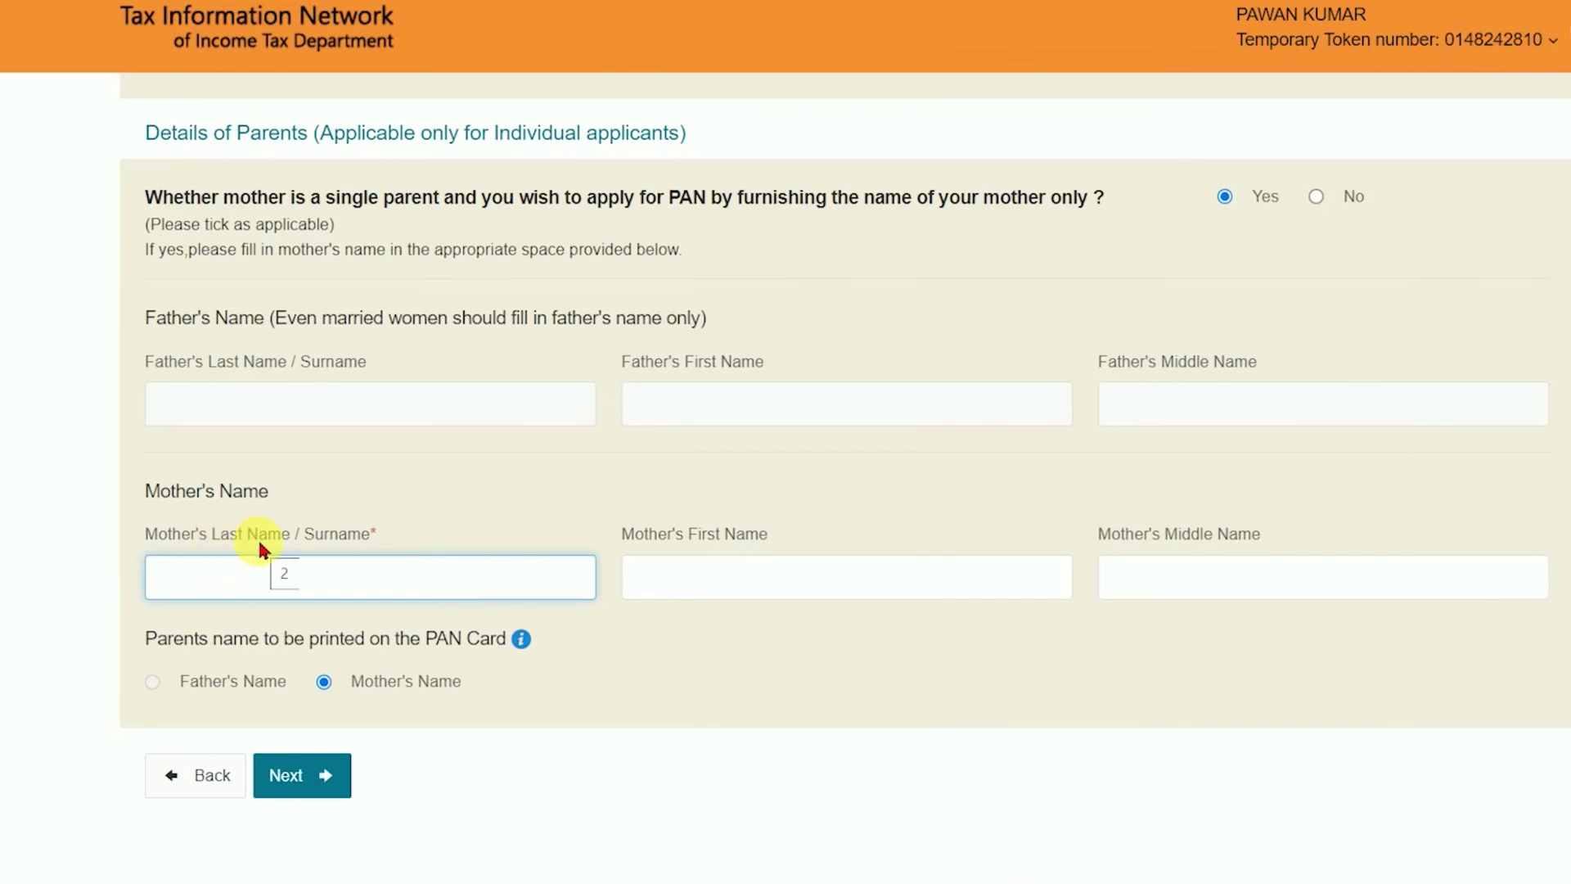
pyautogui.click(1316, 197)
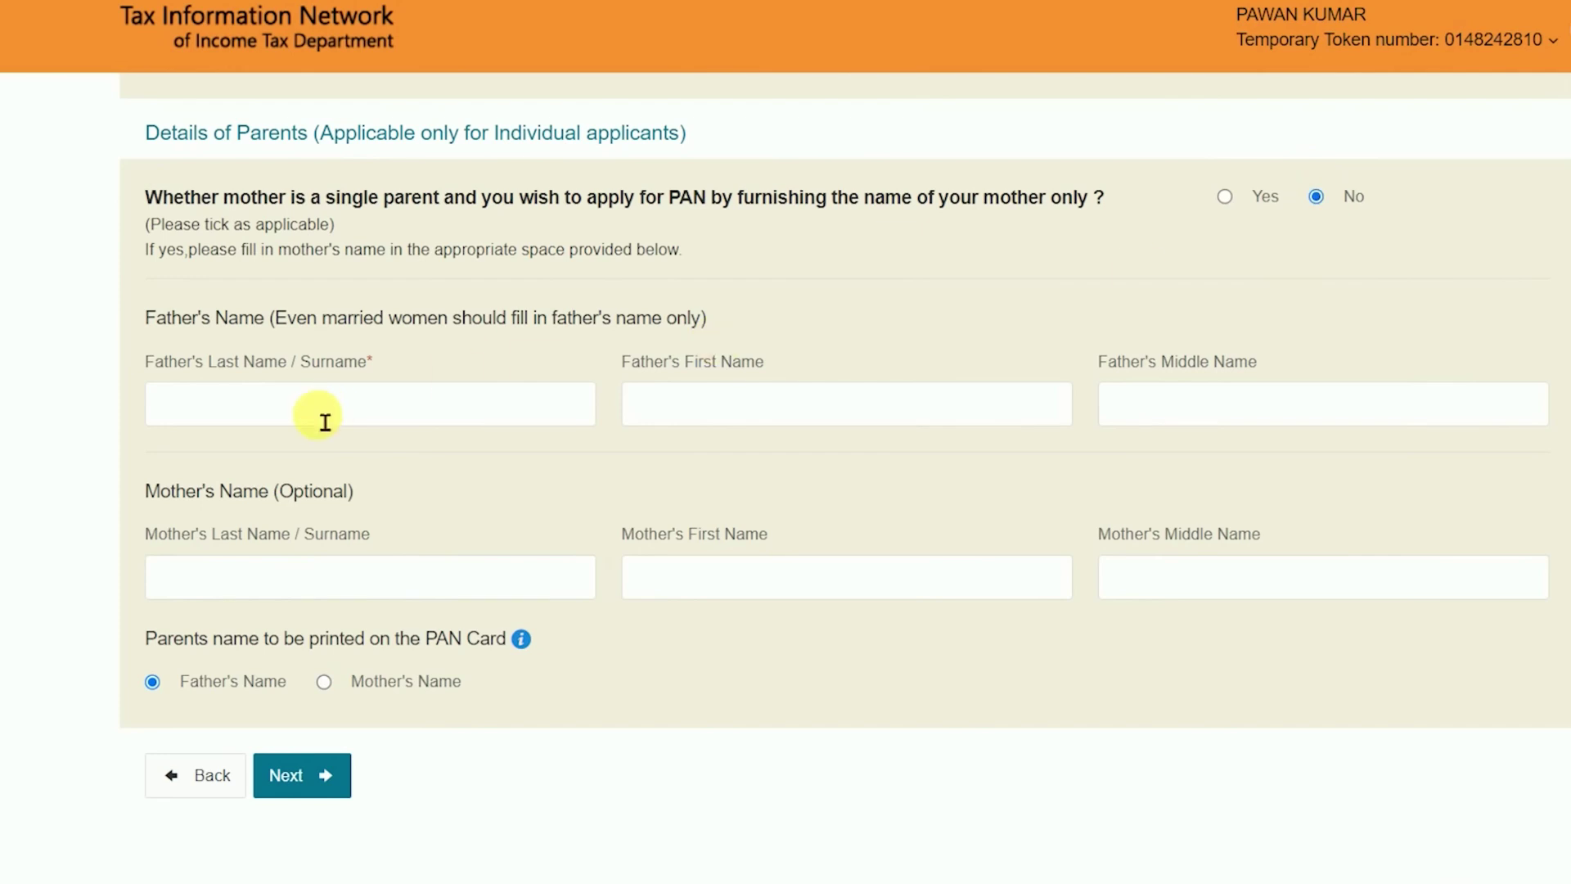
# - Examine the father's name fields and the optional mother's name fields, and dismiss the save reminder
pyautogui.click(256, 415)
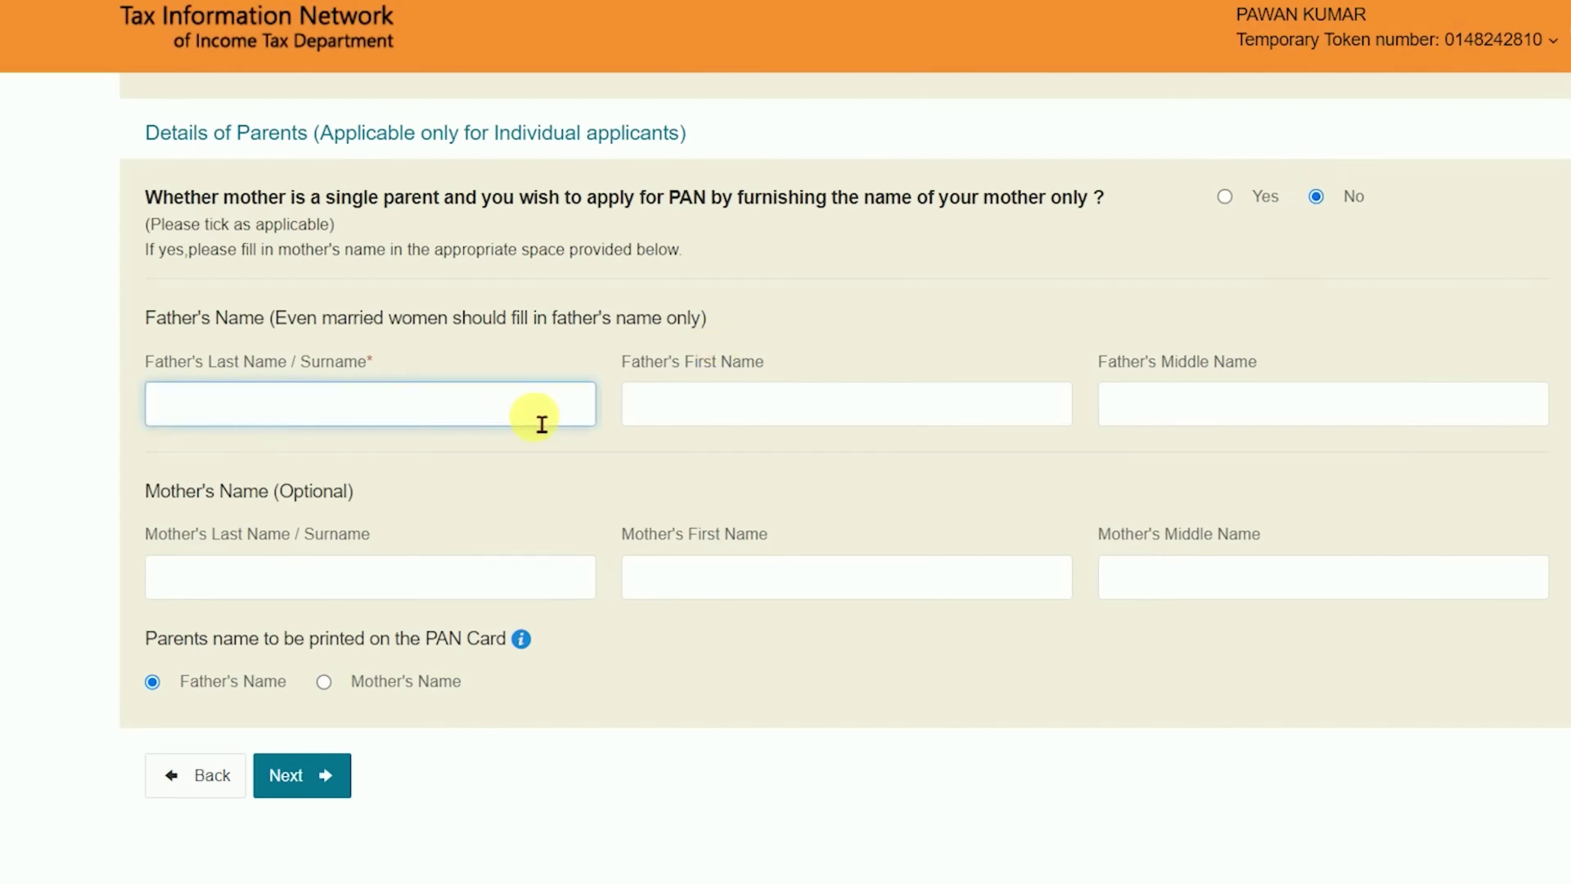
pyautogui.click(270, 605)
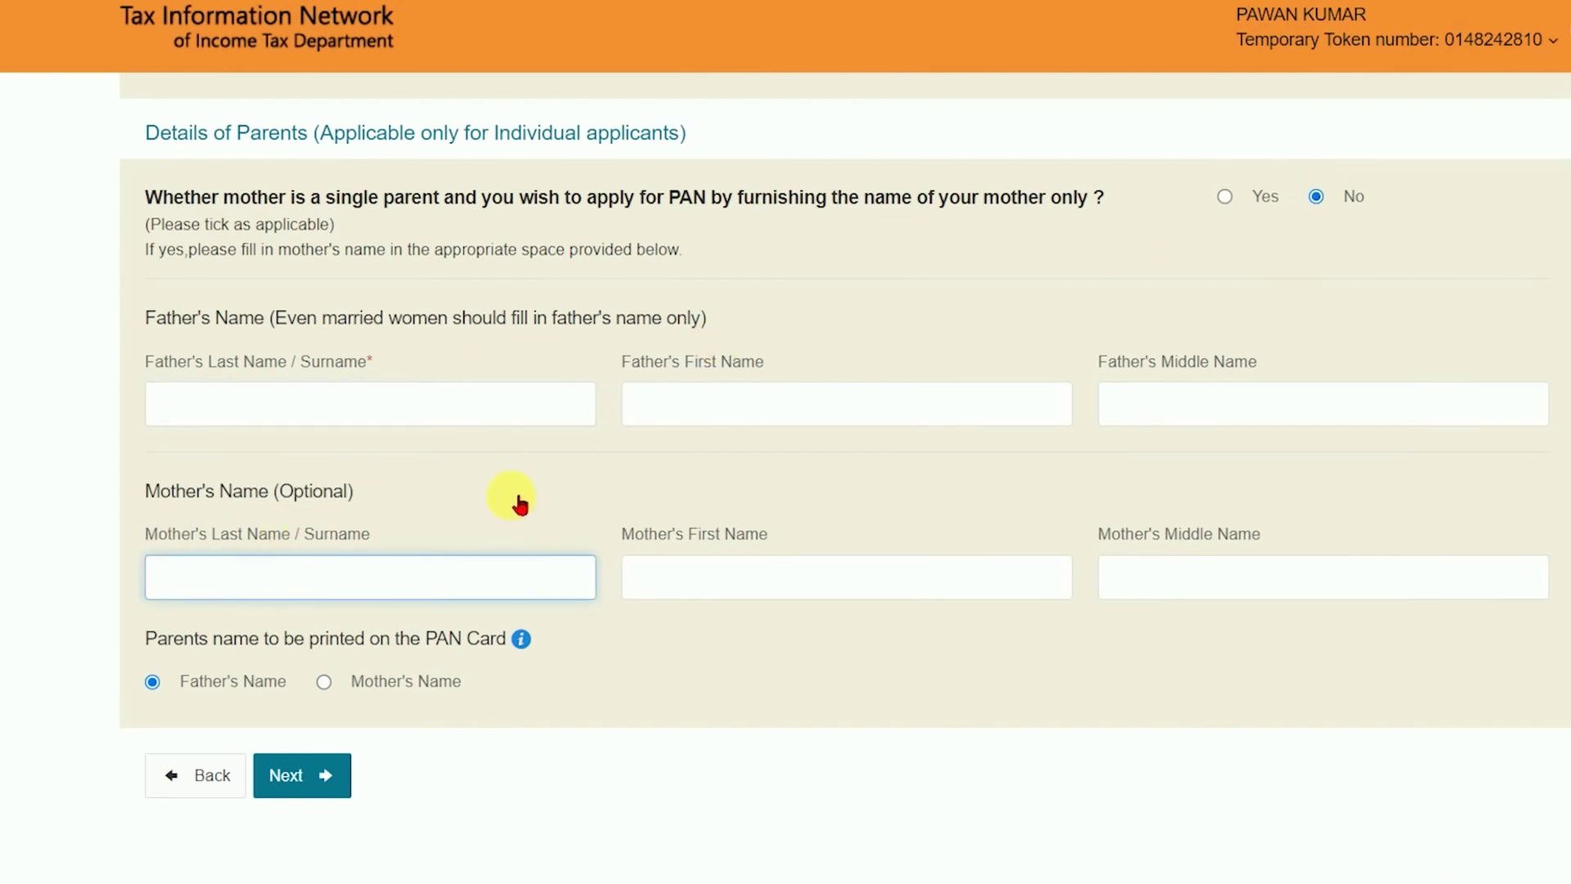
pyautogui.moveTo(276, 493); pyautogui.dragTo(362, 497)
pyautogui.click(347, 500)
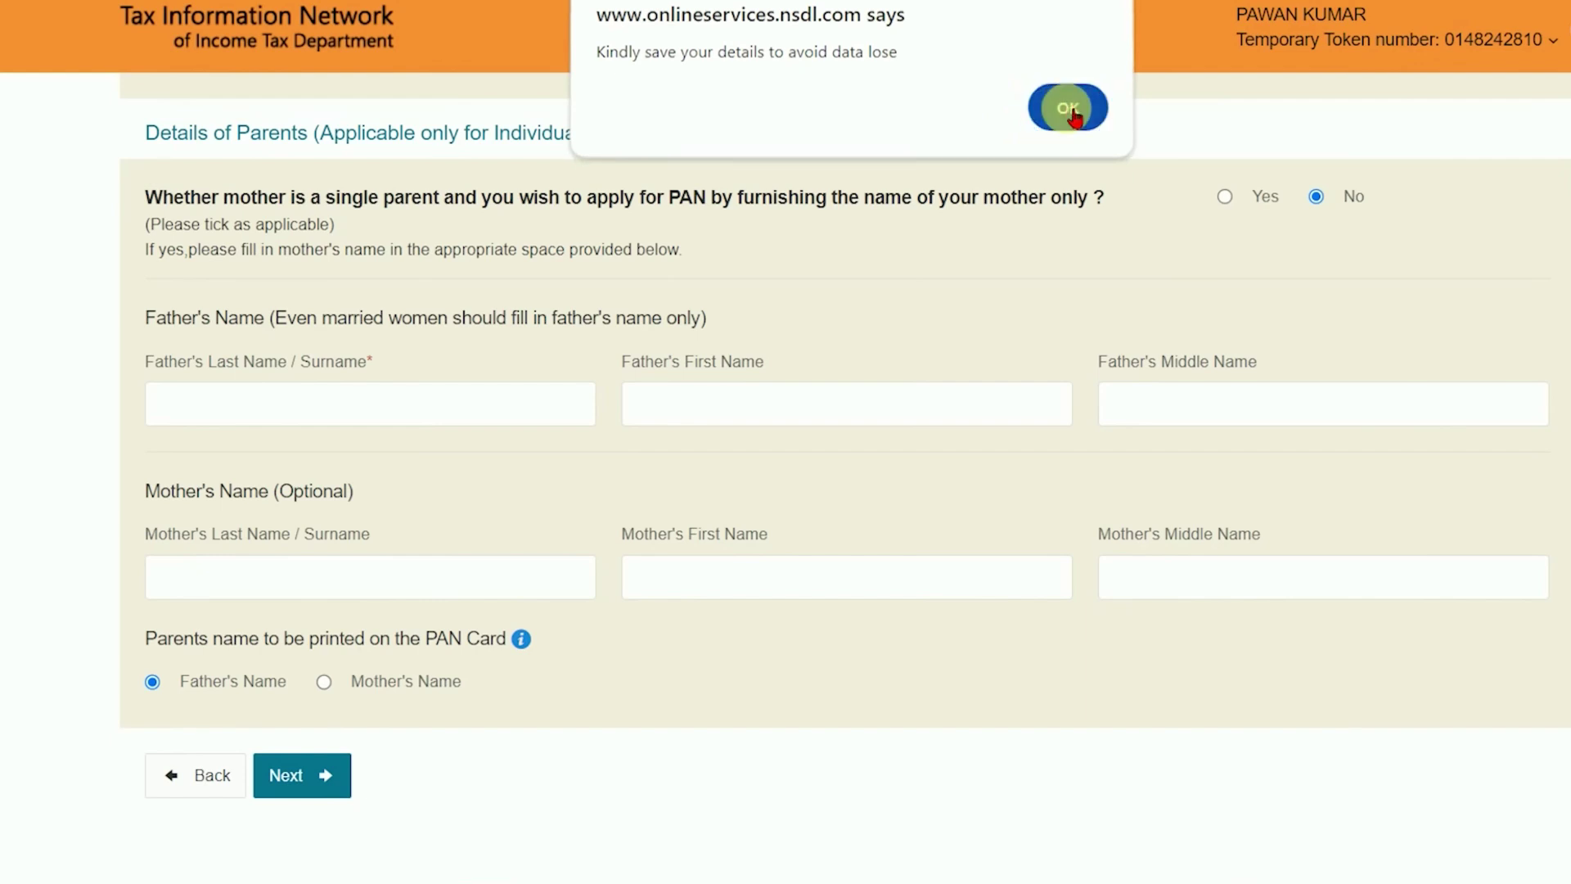
pyautogui.click(1056, 109)
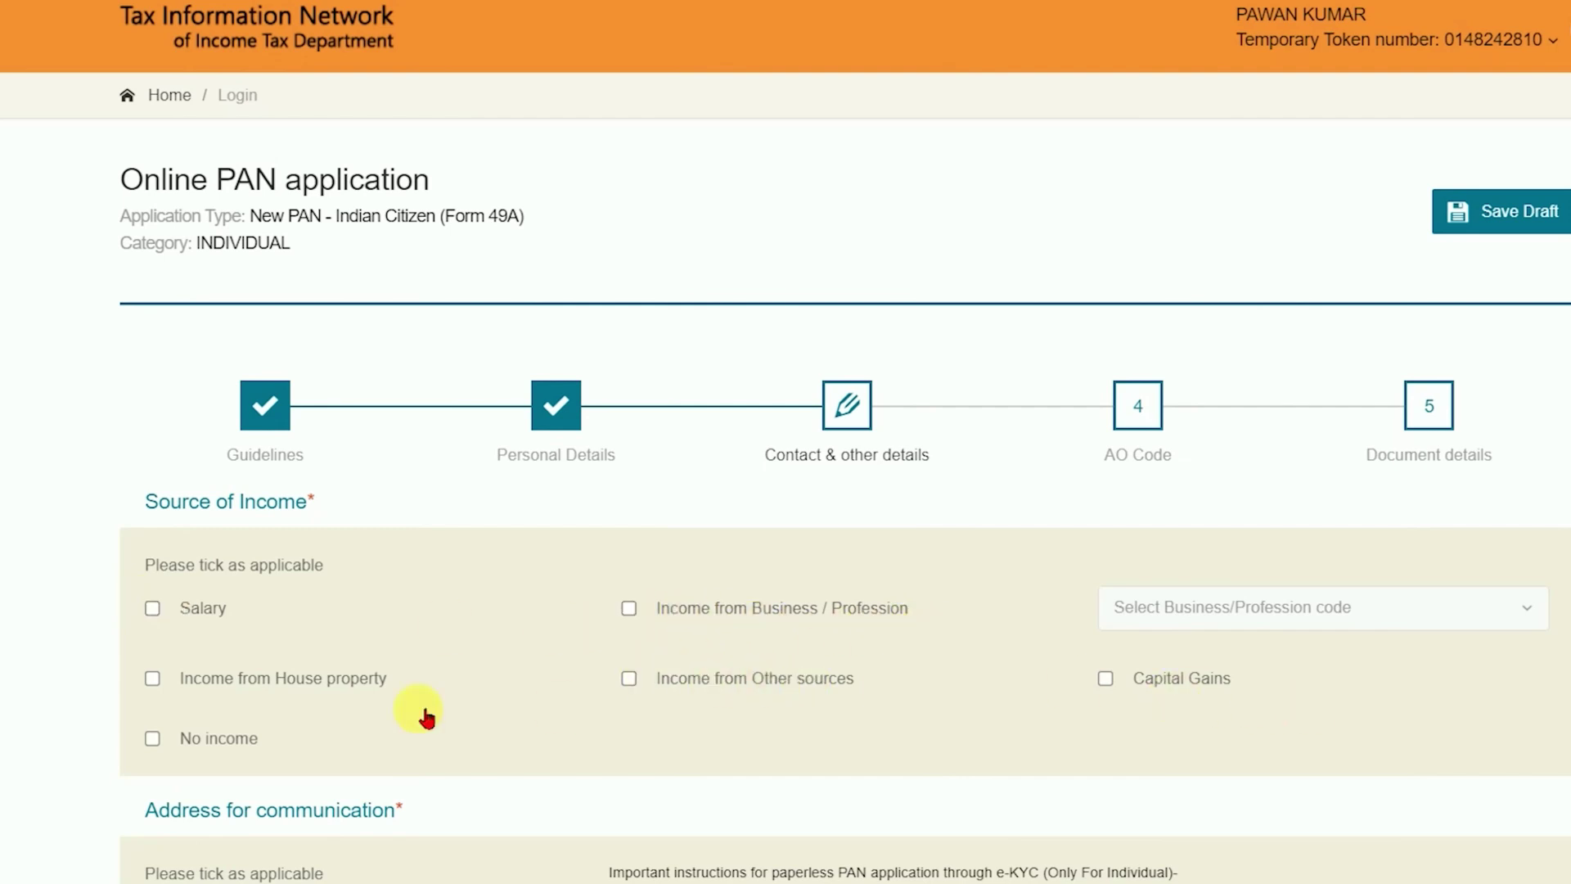
# - Declare No income as the source of income and review the communication address instructions for paperless e-KYC applications
pyautogui.click(153, 739)
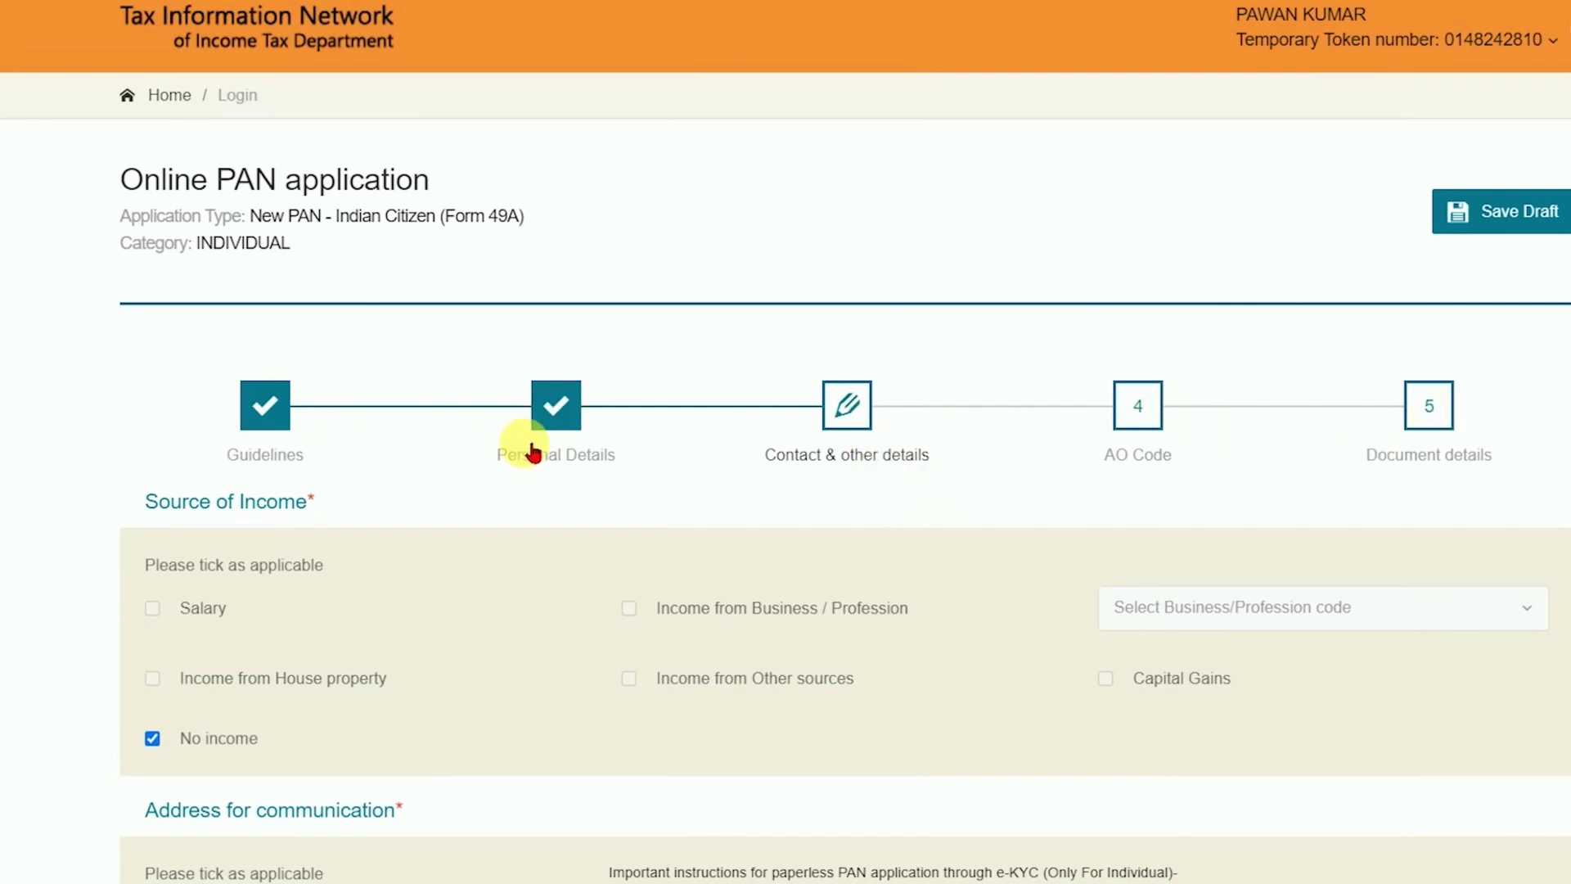
pyautogui.scroll(-5, 526, 455)
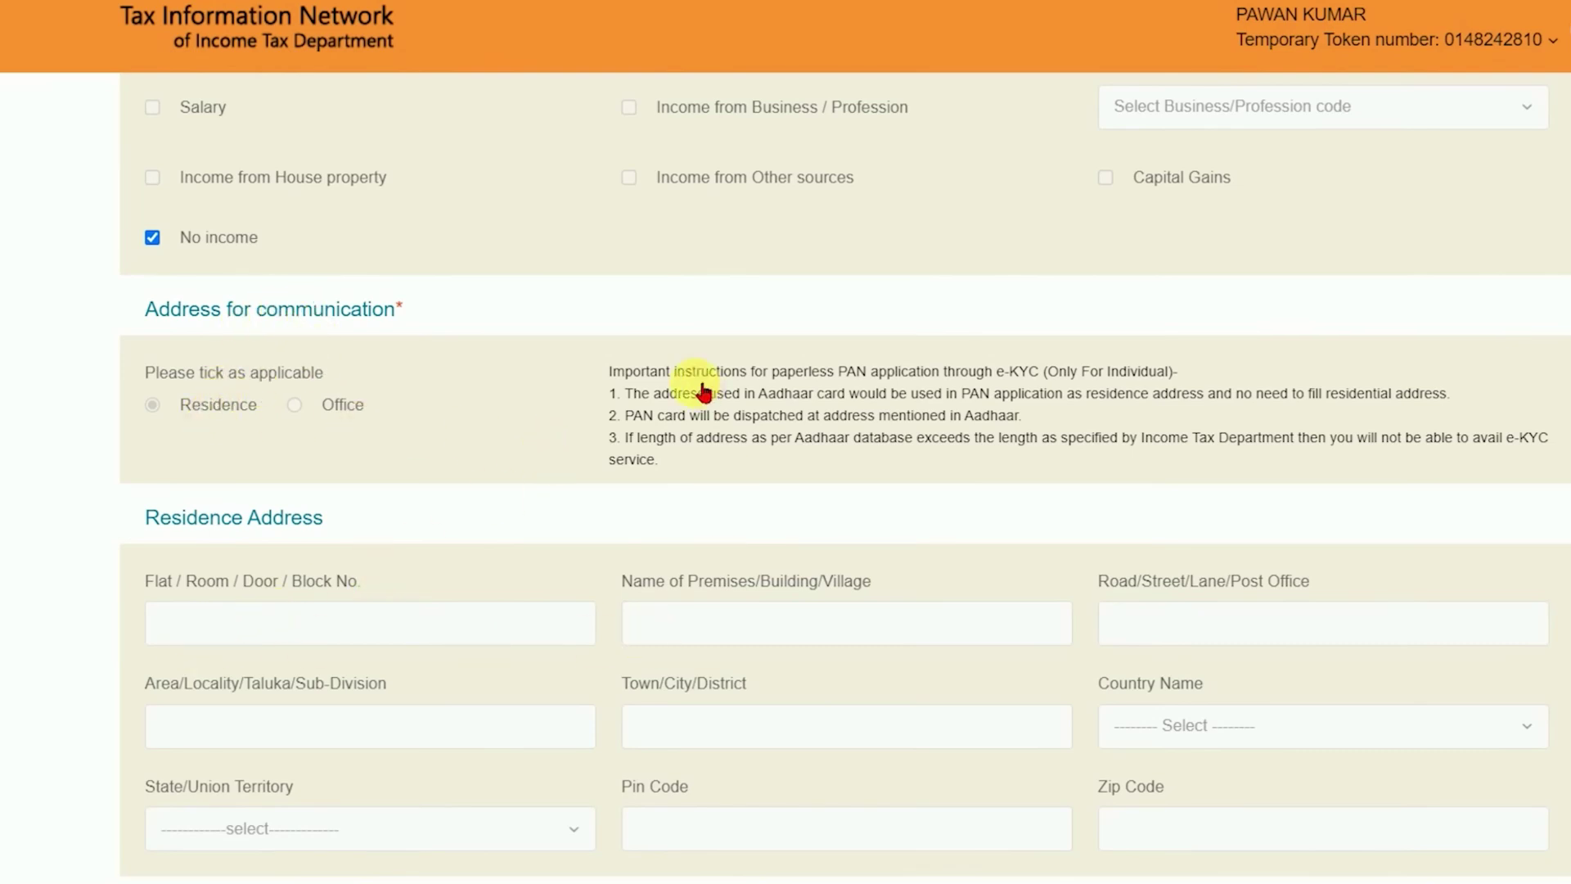
pyautogui.moveTo(742, 394); pyautogui.dragTo(1326, 401)
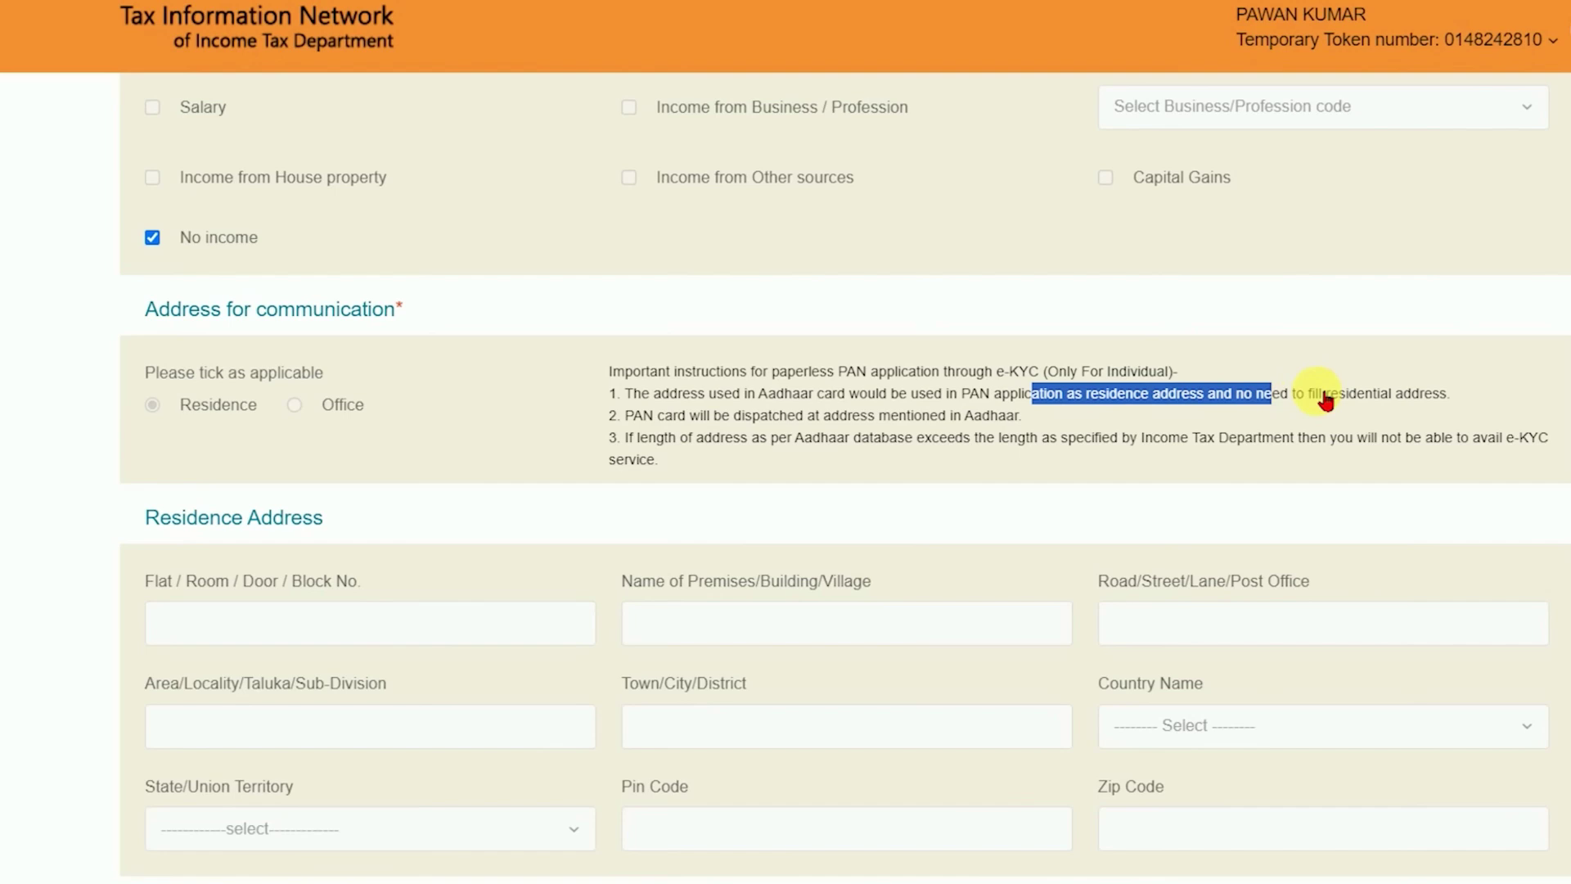
# - Set the telephone country code to INDIA (91) and continue to the AO Code section
pyautogui.scroll(-5, 1326, 401)
pyautogui.moveTo(147, 474); pyautogui.dragTo(244, 475)
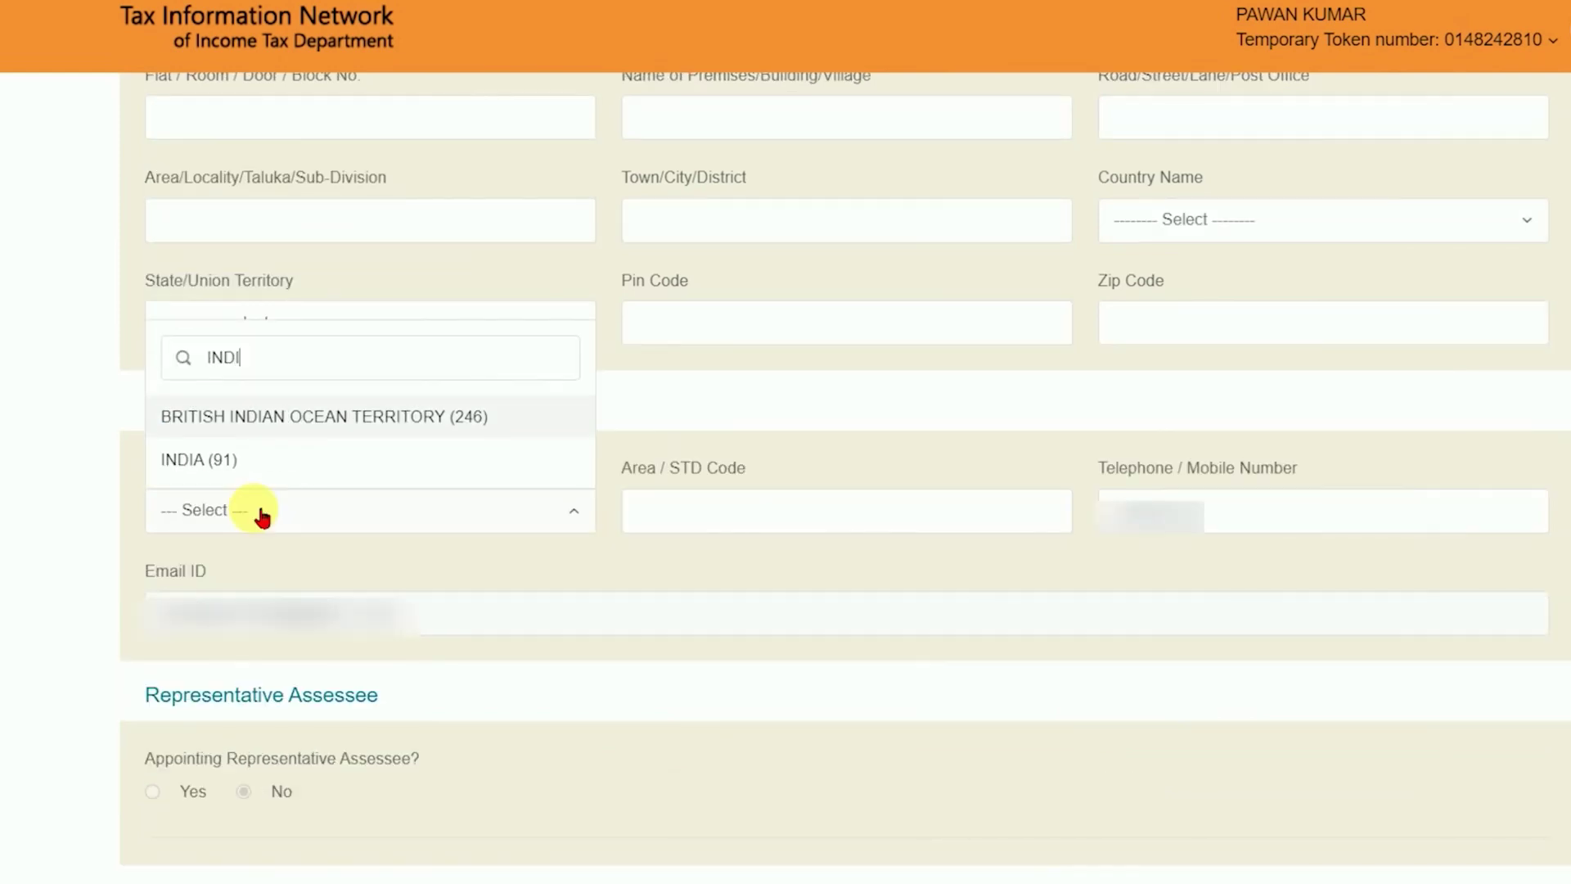
pyautogui.click(235, 467)
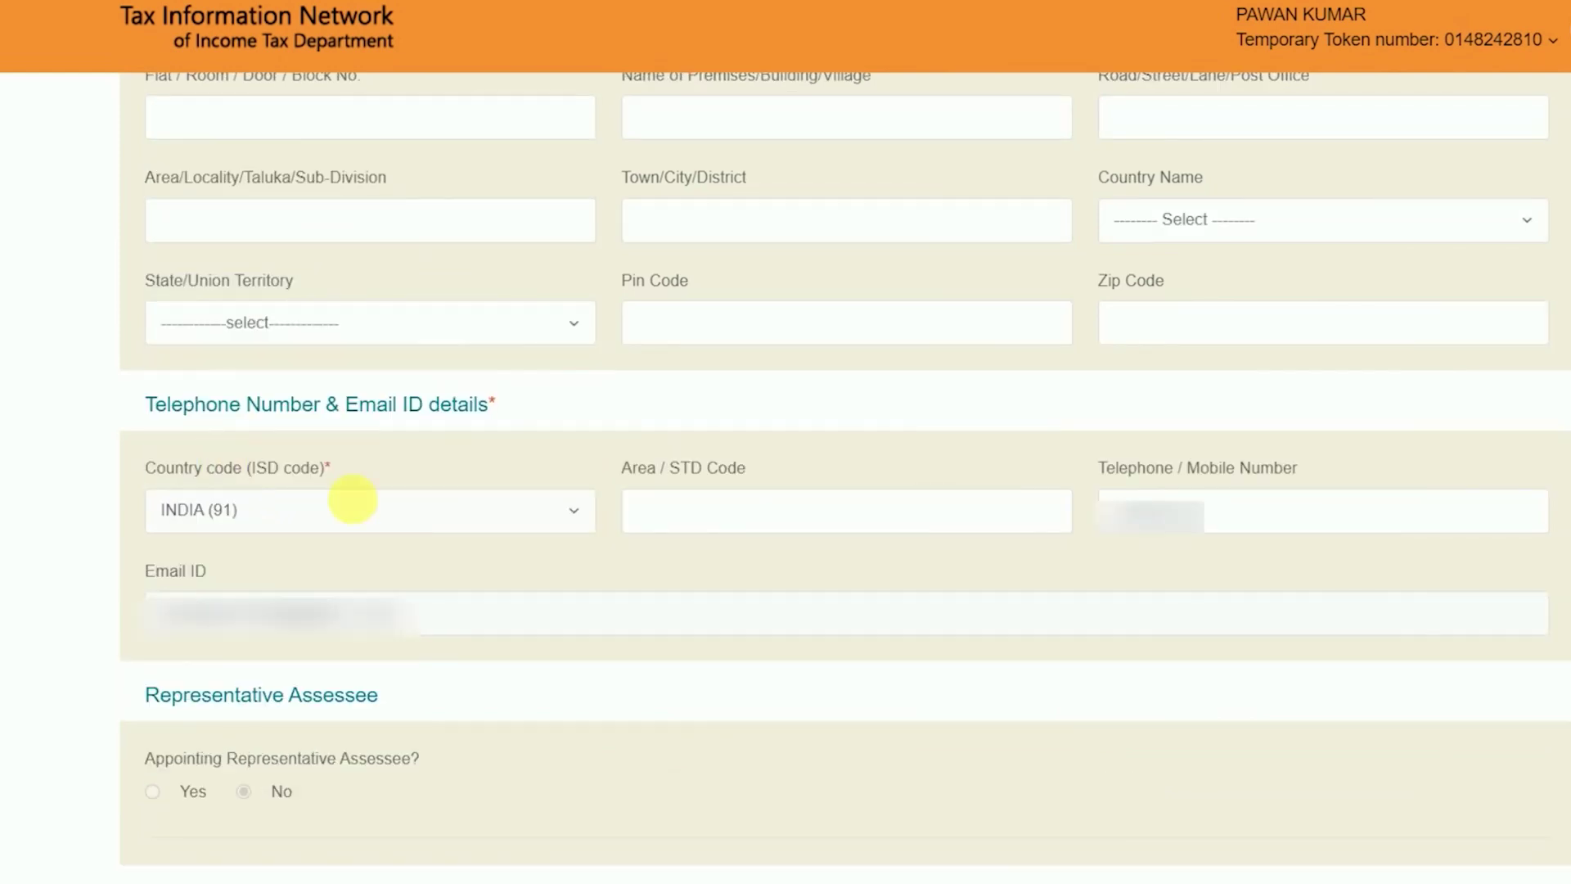
pyautogui.moveTo(1176, 468); pyautogui.dragTo(480, 589)
pyautogui.scroll(-3, 480, 635)
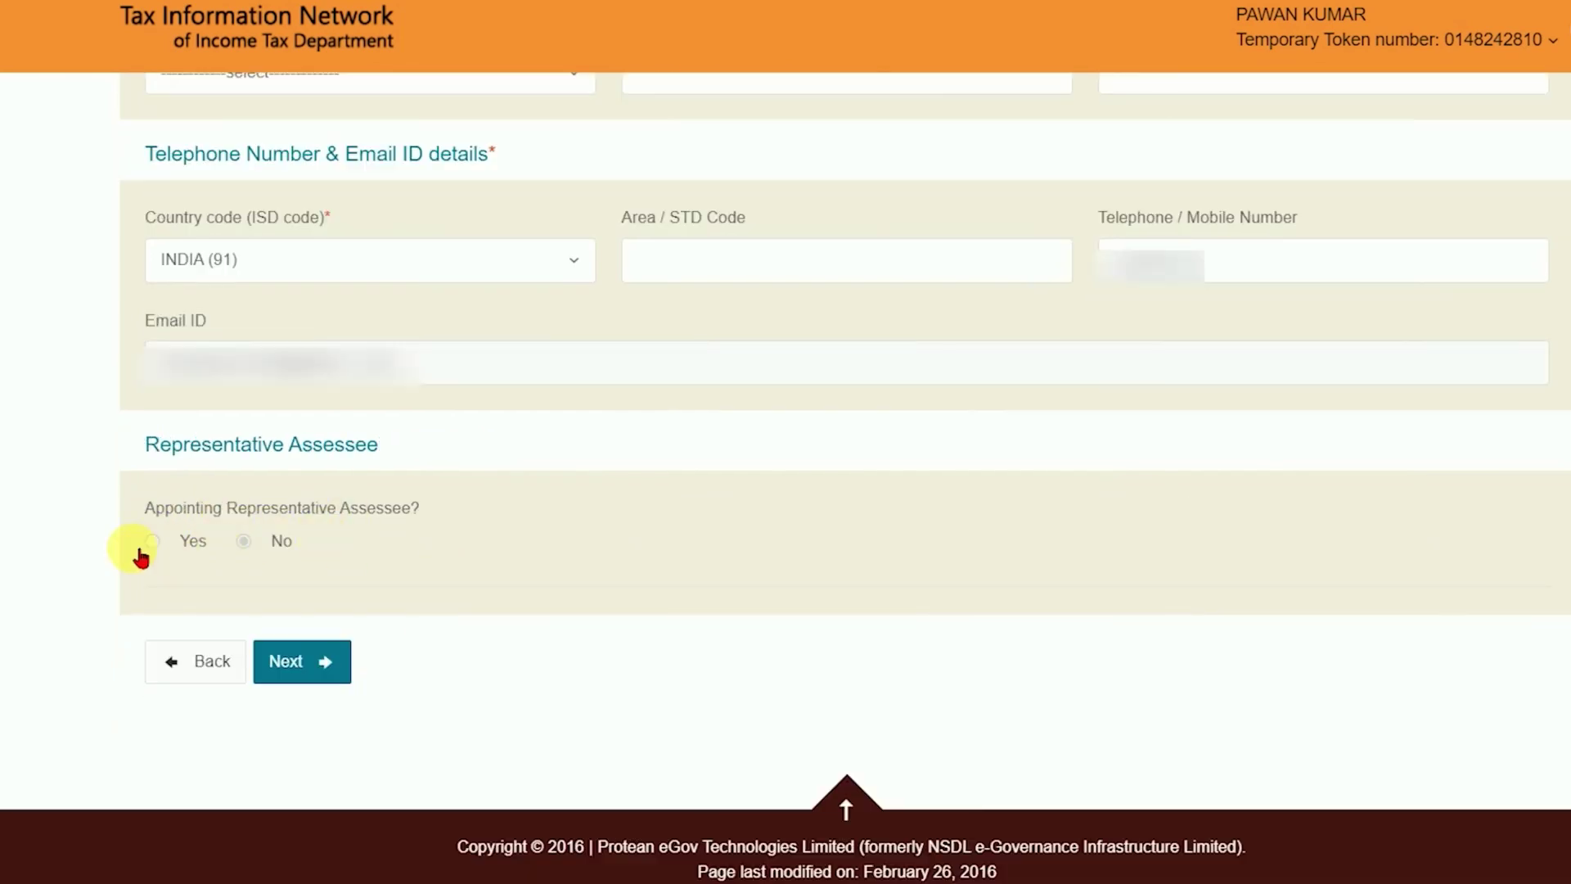
pyautogui.click(330, 662)
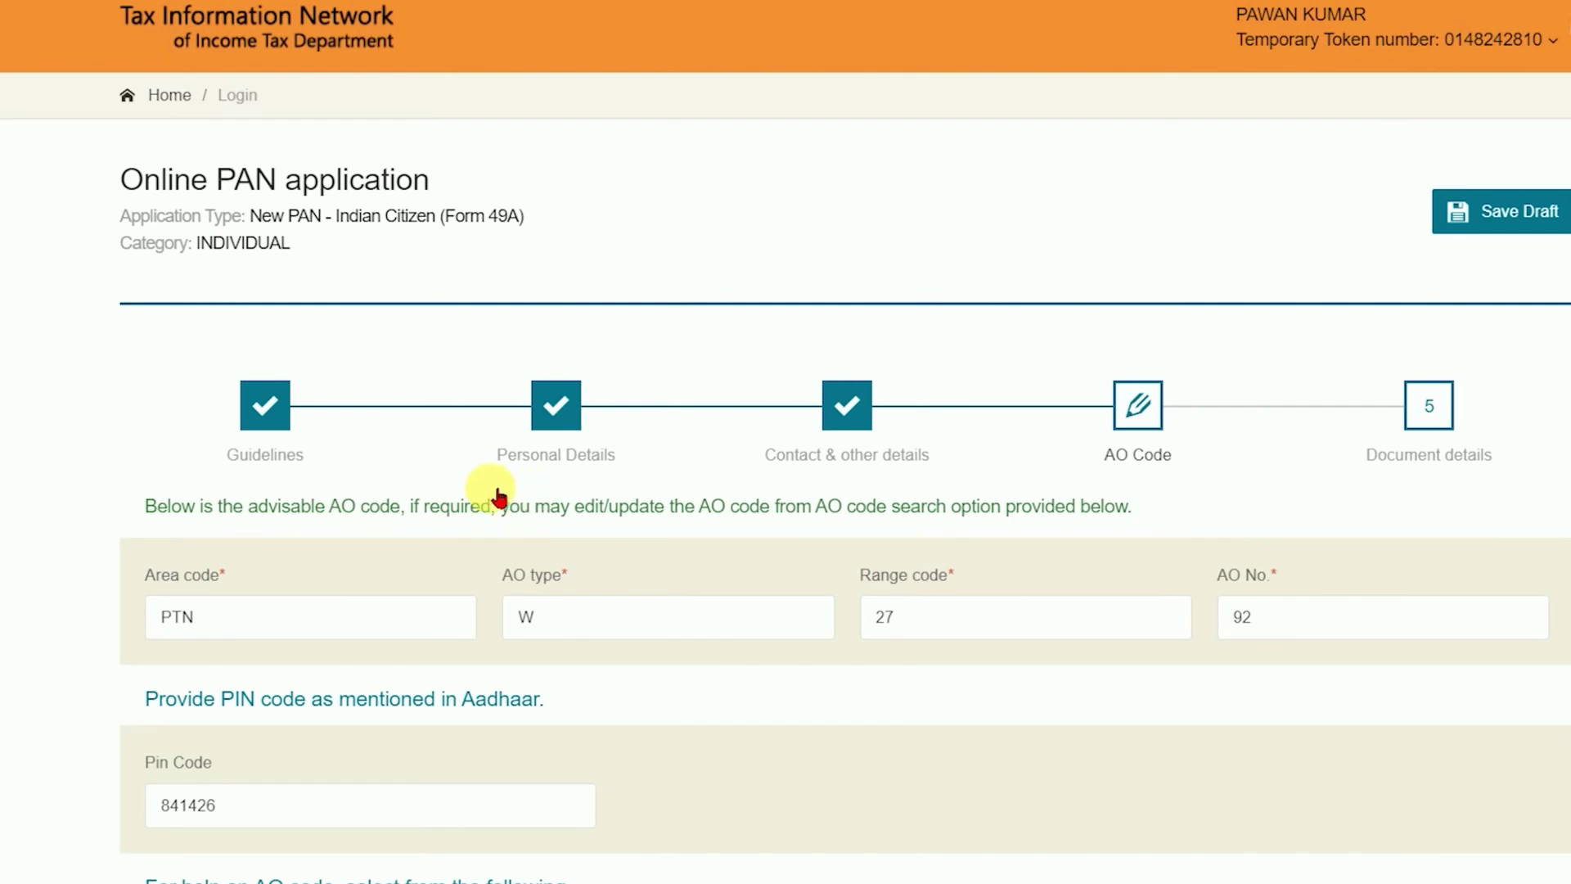
# - Examine the advised area code, AO type, range code and AO number, plus the pin code field
pyautogui.moveTo(156, 578); pyautogui.dragTo(219, 577)
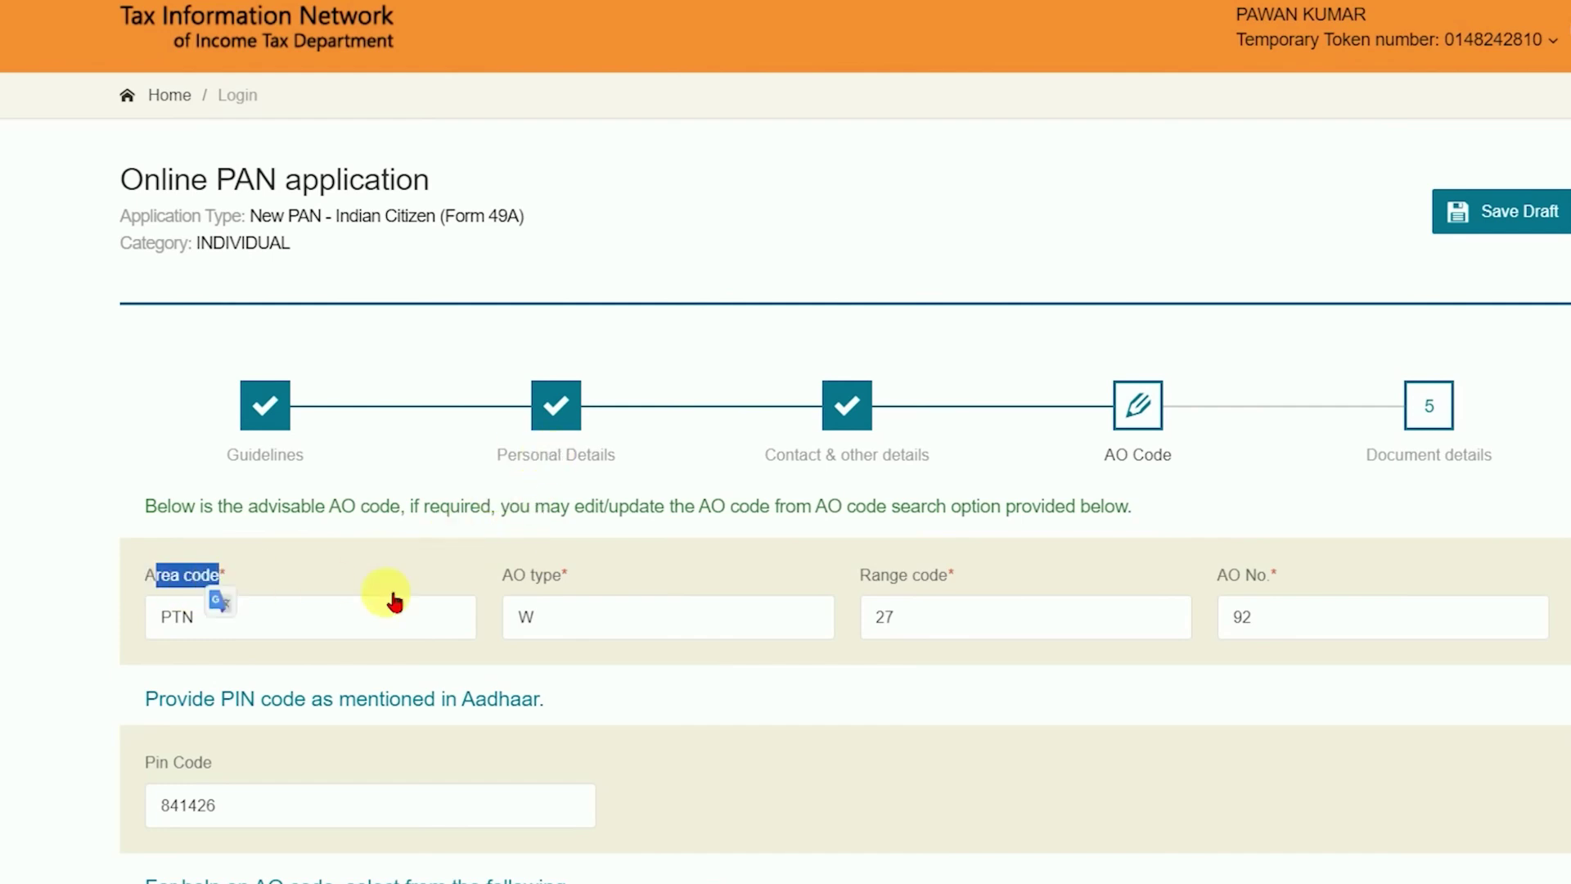
pyautogui.moveTo(503, 575); pyautogui.dragTo(590, 575)
pyautogui.moveTo(858, 575); pyautogui.dragTo(962, 575)
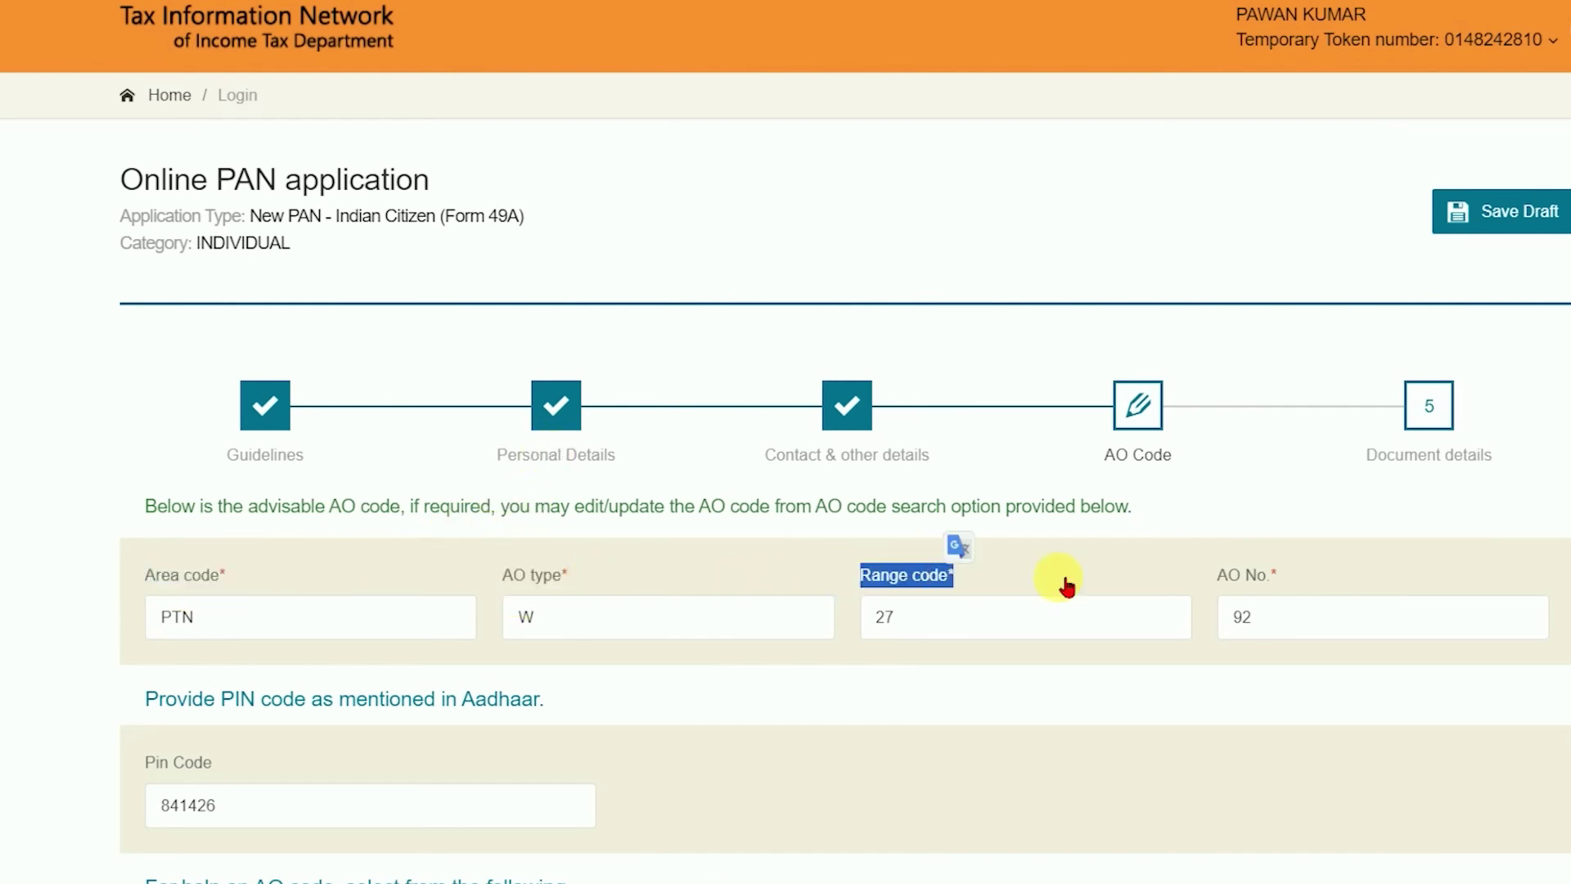
pyautogui.moveTo(1216, 576); pyautogui.dragTo(1268, 579)
pyautogui.click(1048, 579)
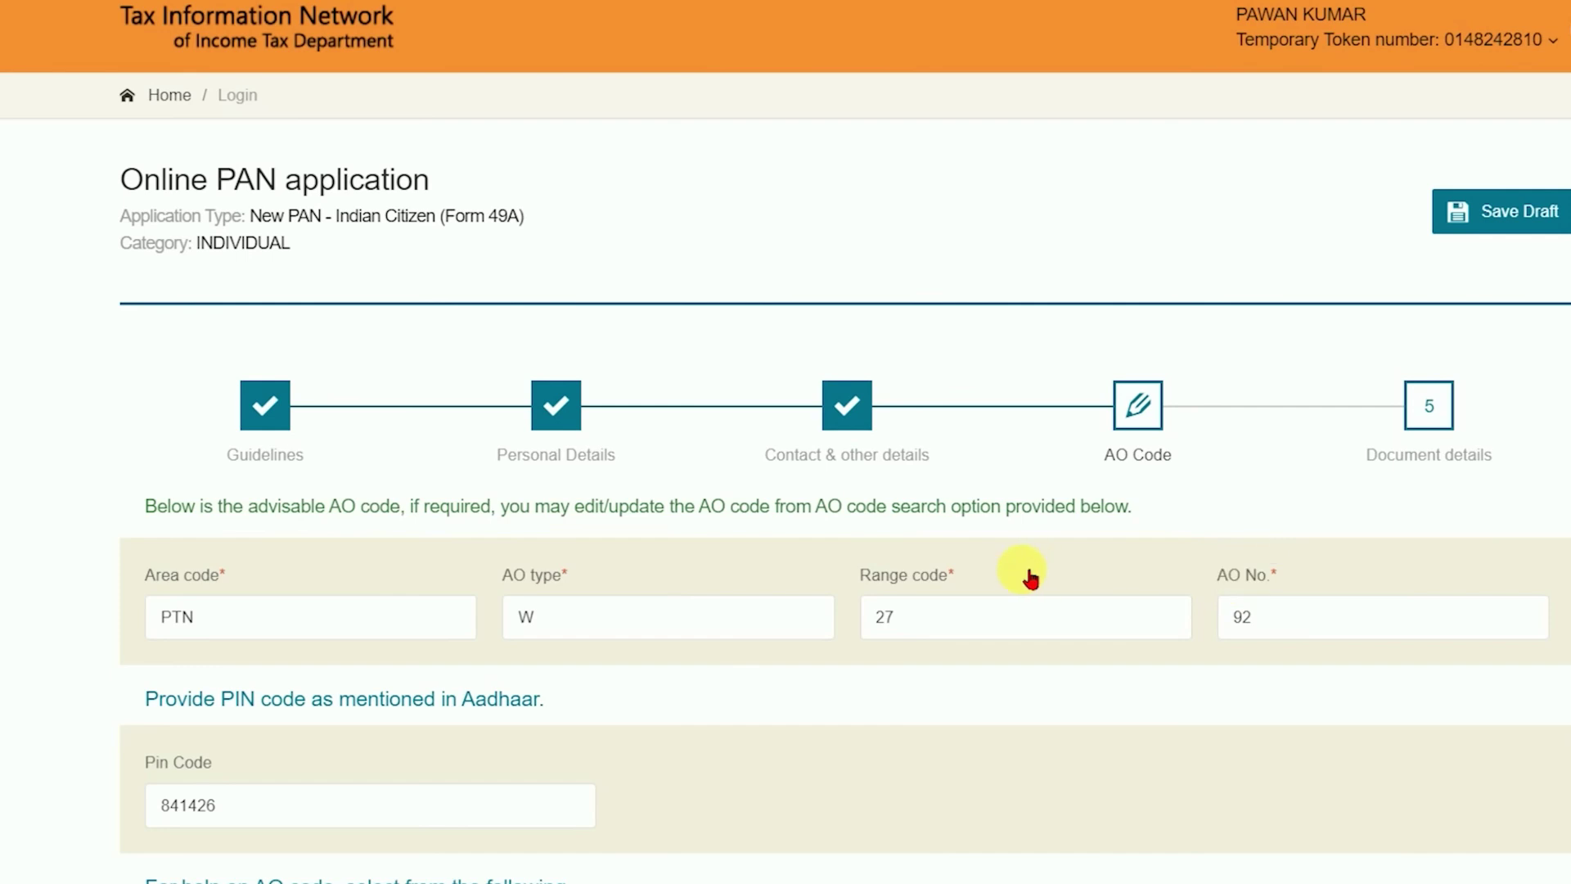
pyautogui.scroll(-5, 425, 612)
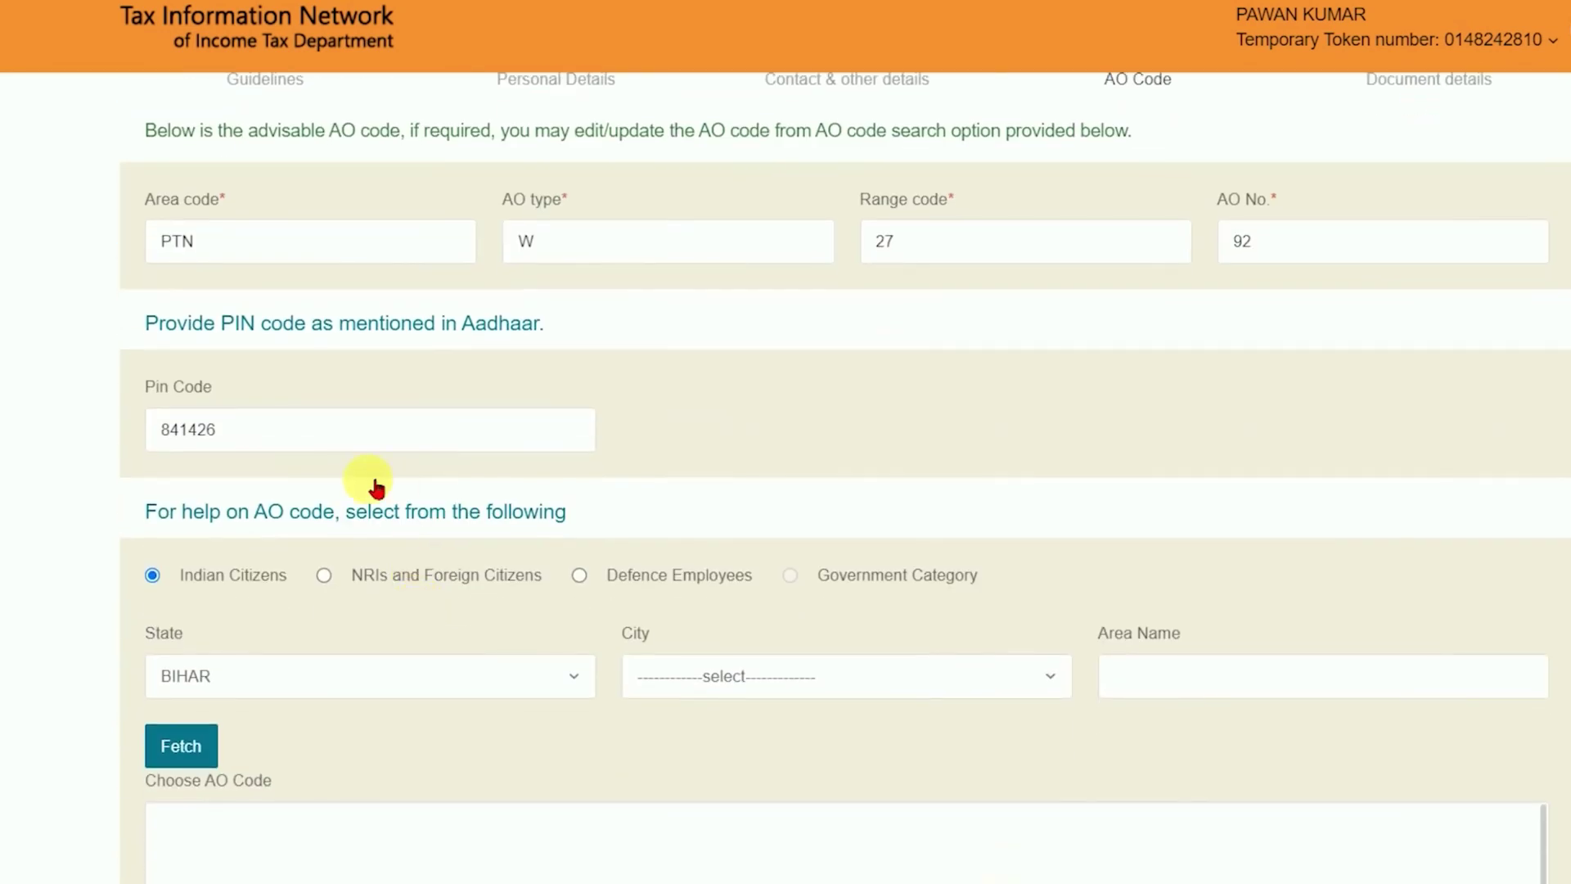
pyautogui.moveTo(145, 386); pyautogui.dragTo(211, 389)
pyautogui.click(179, 405)
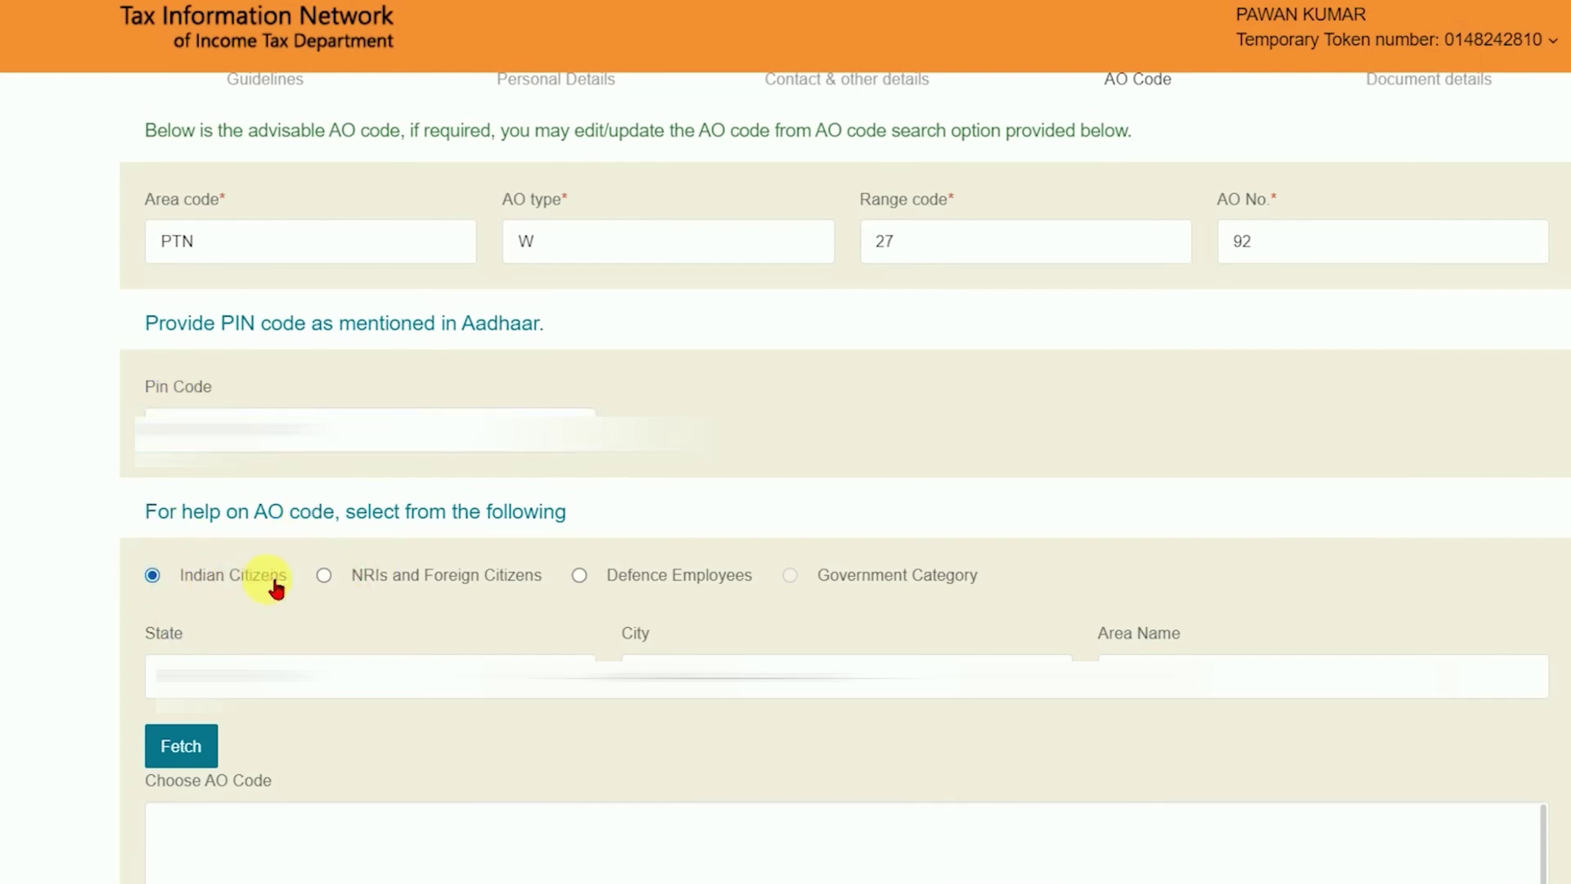
# - Set the city for the Indian Citizens AO code lookup to SIWAN and fetch the matching AO codes
pyautogui.scroll(-3, 270, 590)
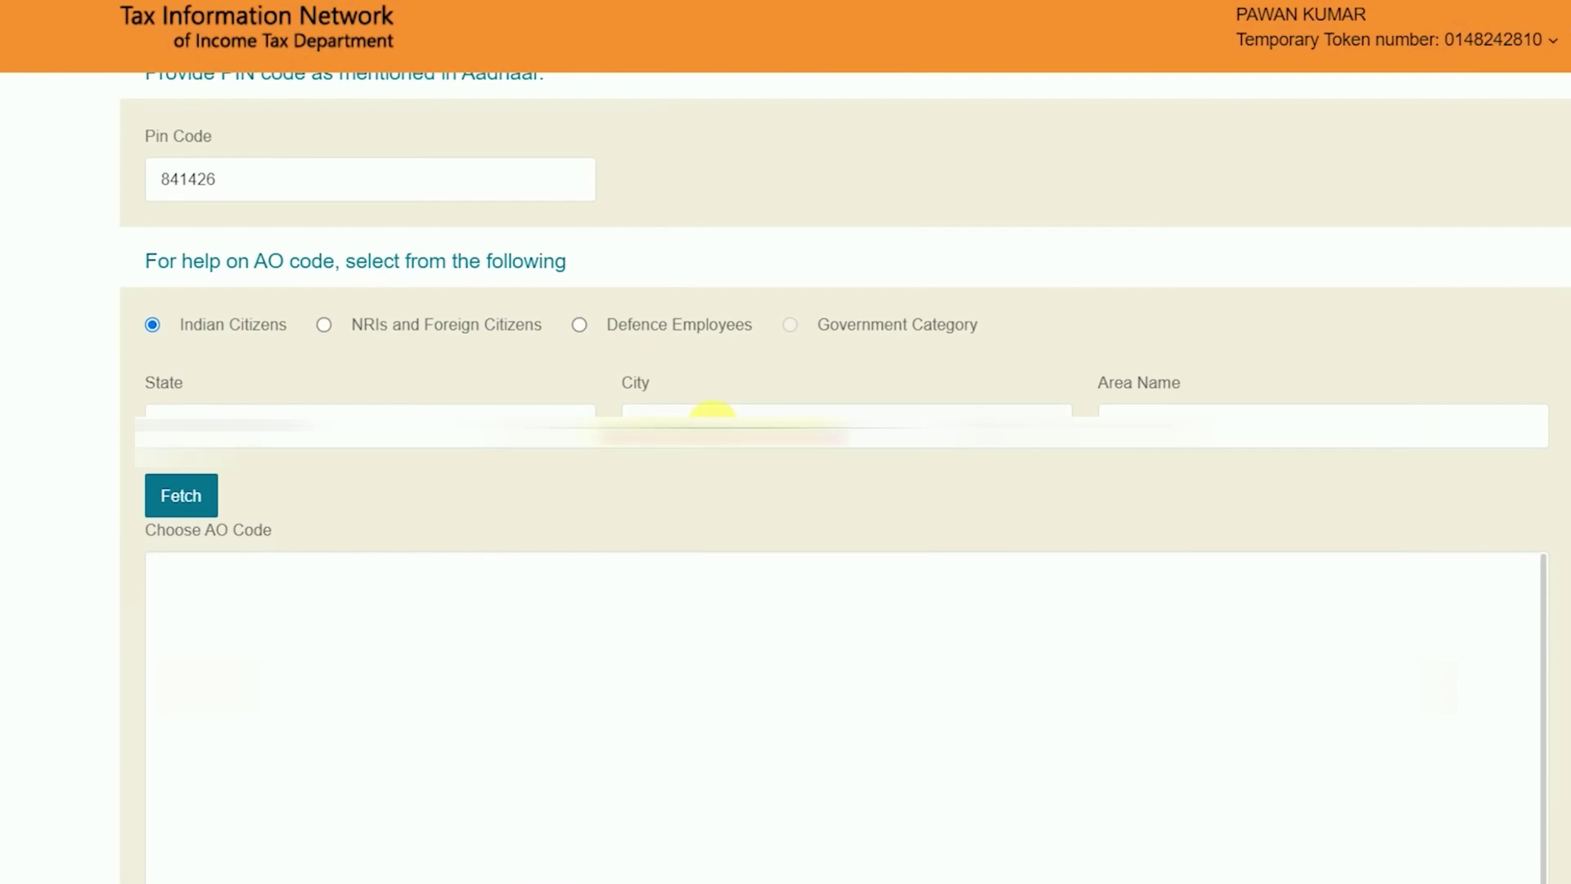
pyautogui.click(713, 413)
pyautogui.write('GOPA')
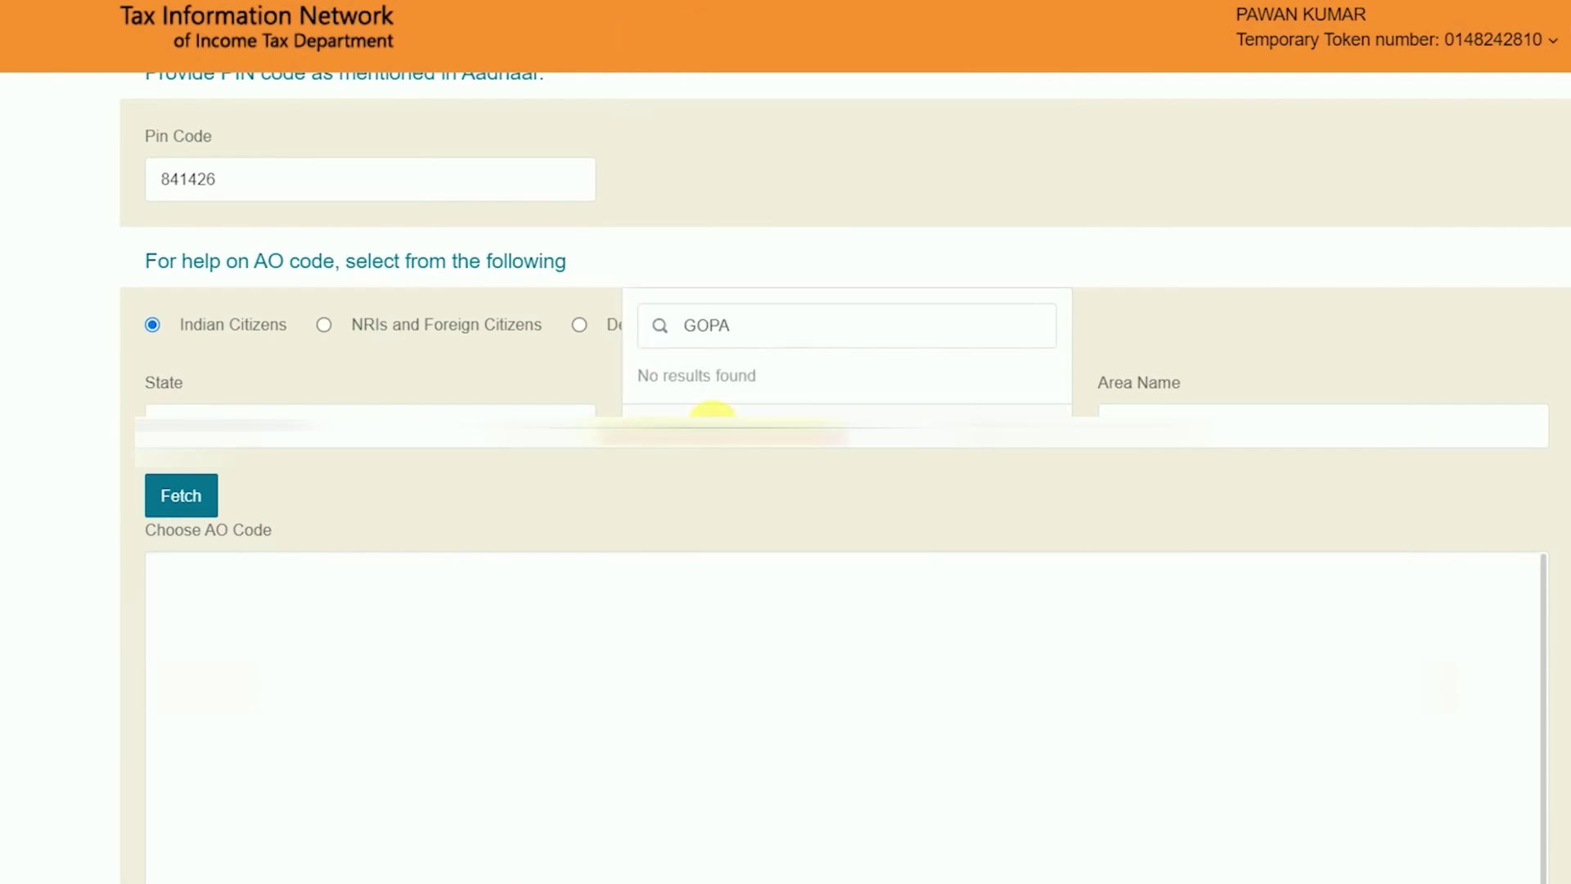
pyautogui.press('BackSpace')
pyautogui.press('BackSpace')
pyautogui.write('SIWA')
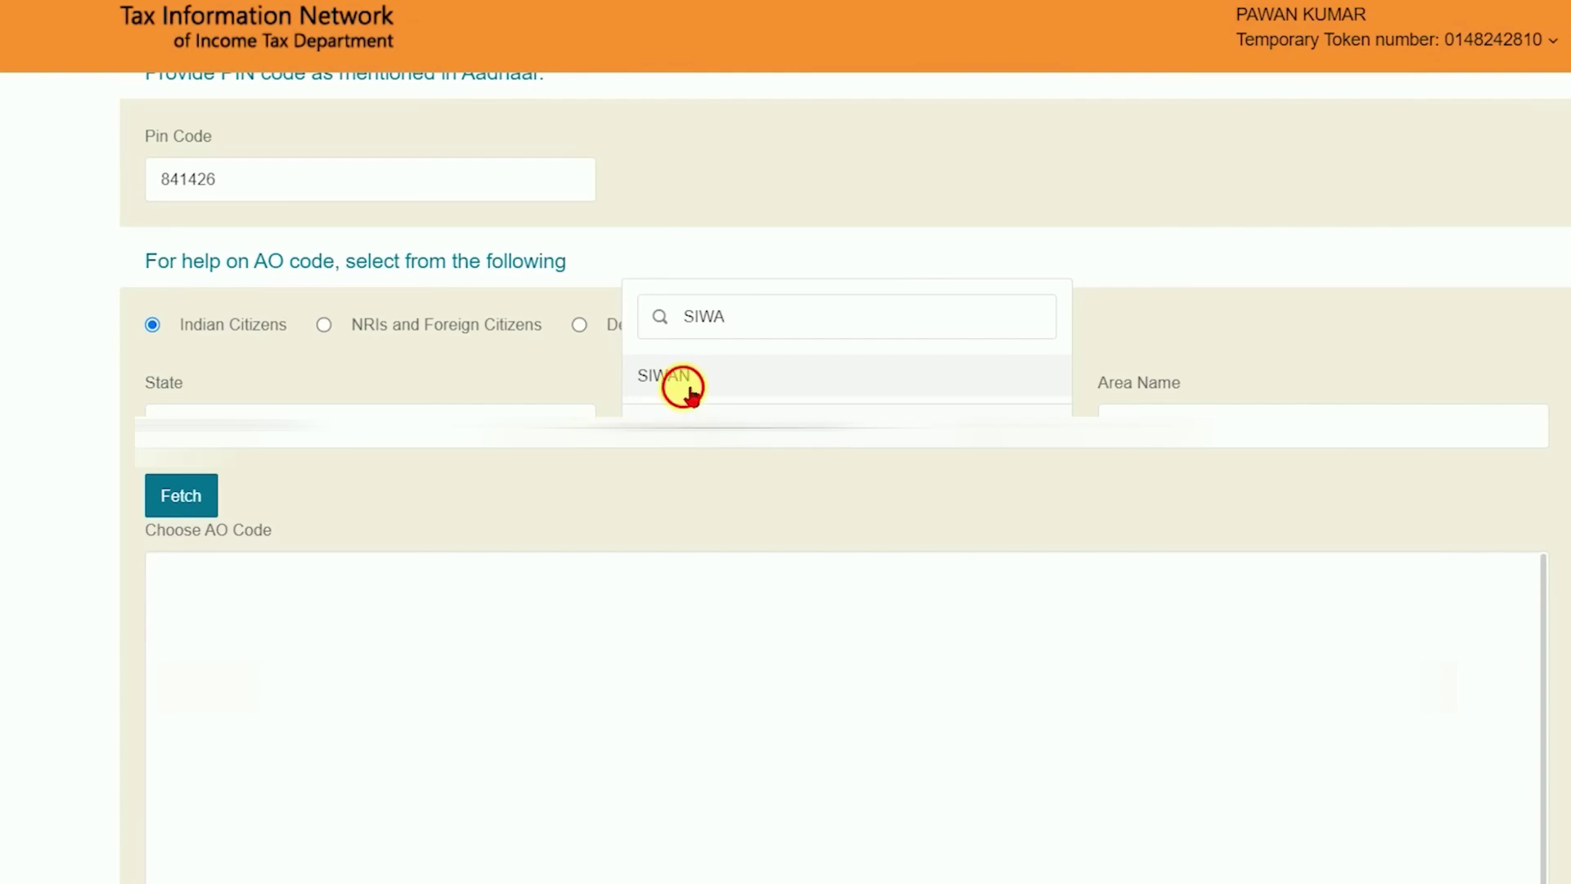
pyautogui.click(687, 385)
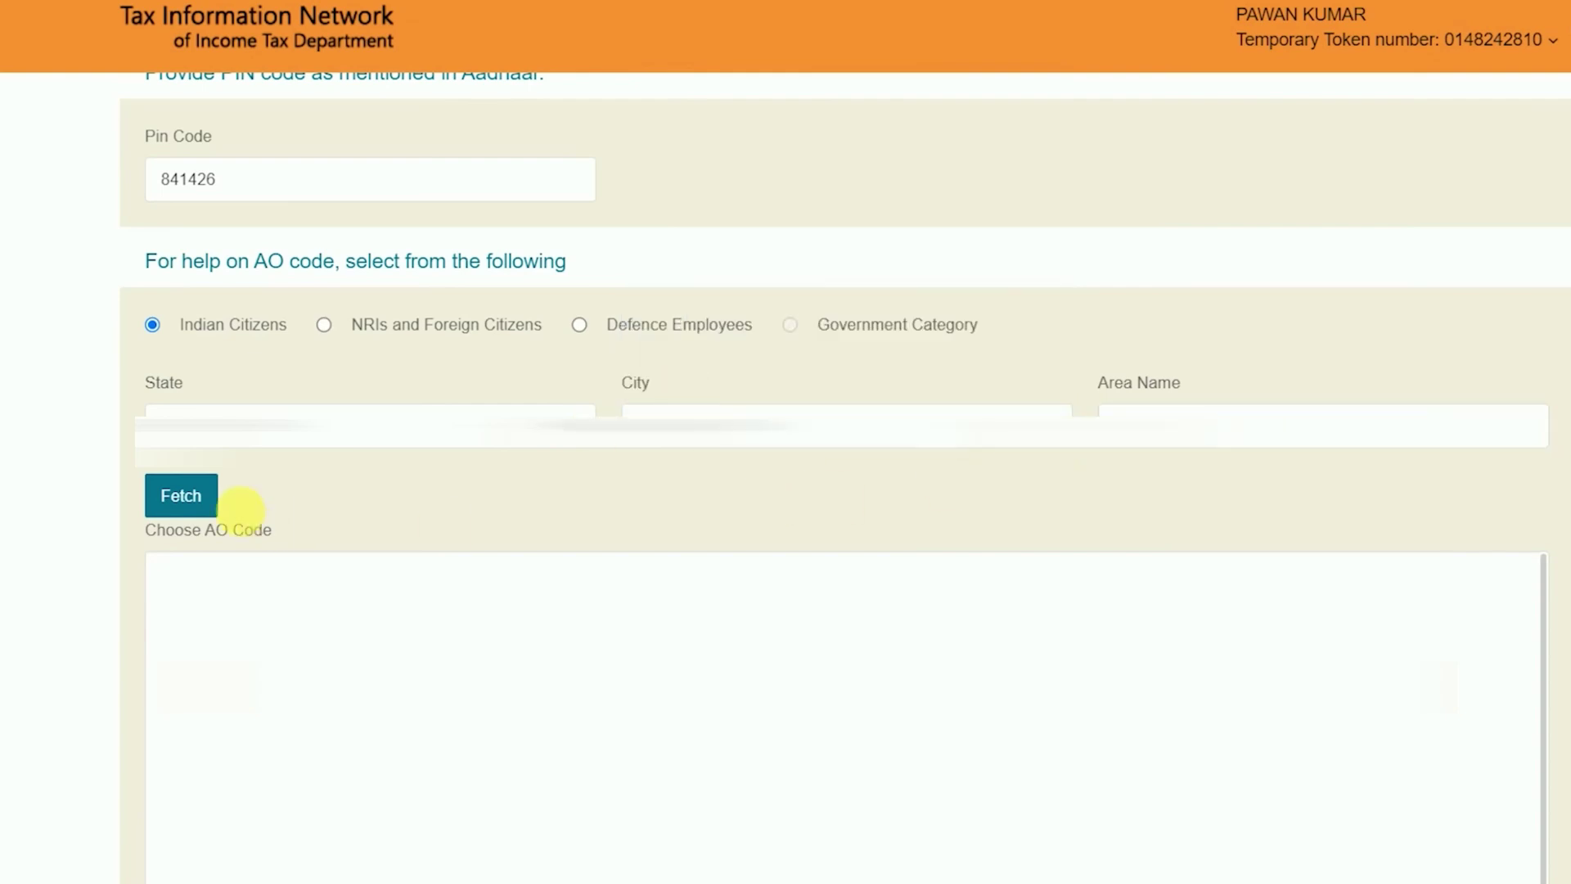
pyautogui.click(181, 495)
pyautogui.scroll(-2, 911, 624)
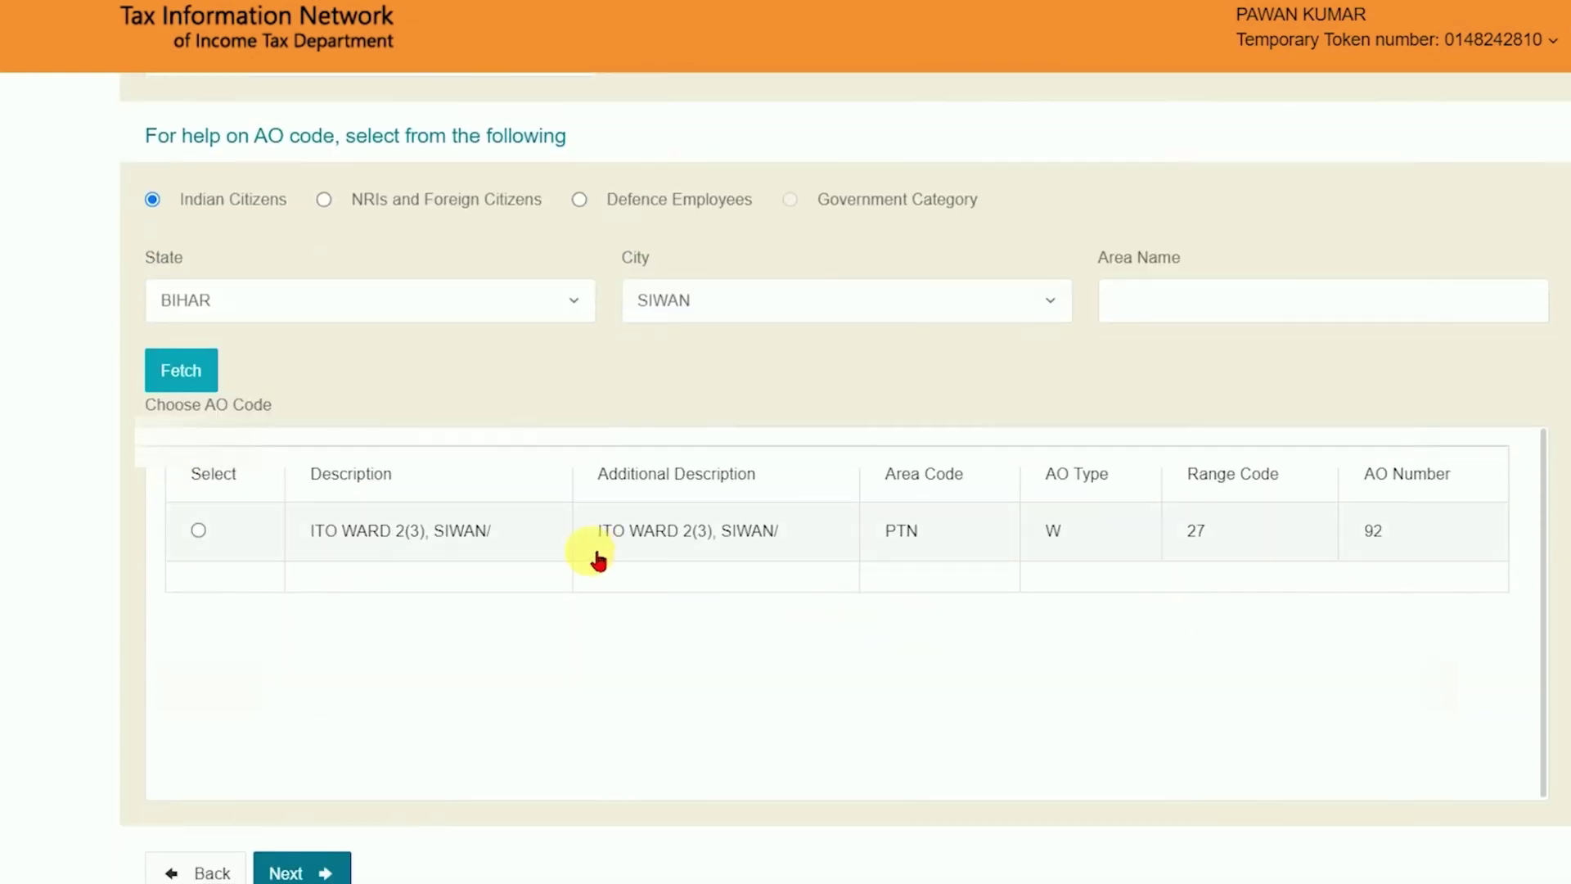
# - Select the AO code for ITO WARD 2(3), SIWAN (area PTN, type W, range 27, number 92) and continue to the document details
pyautogui.click(198, 530)
pyautogui.scroll(1, 409, 541)
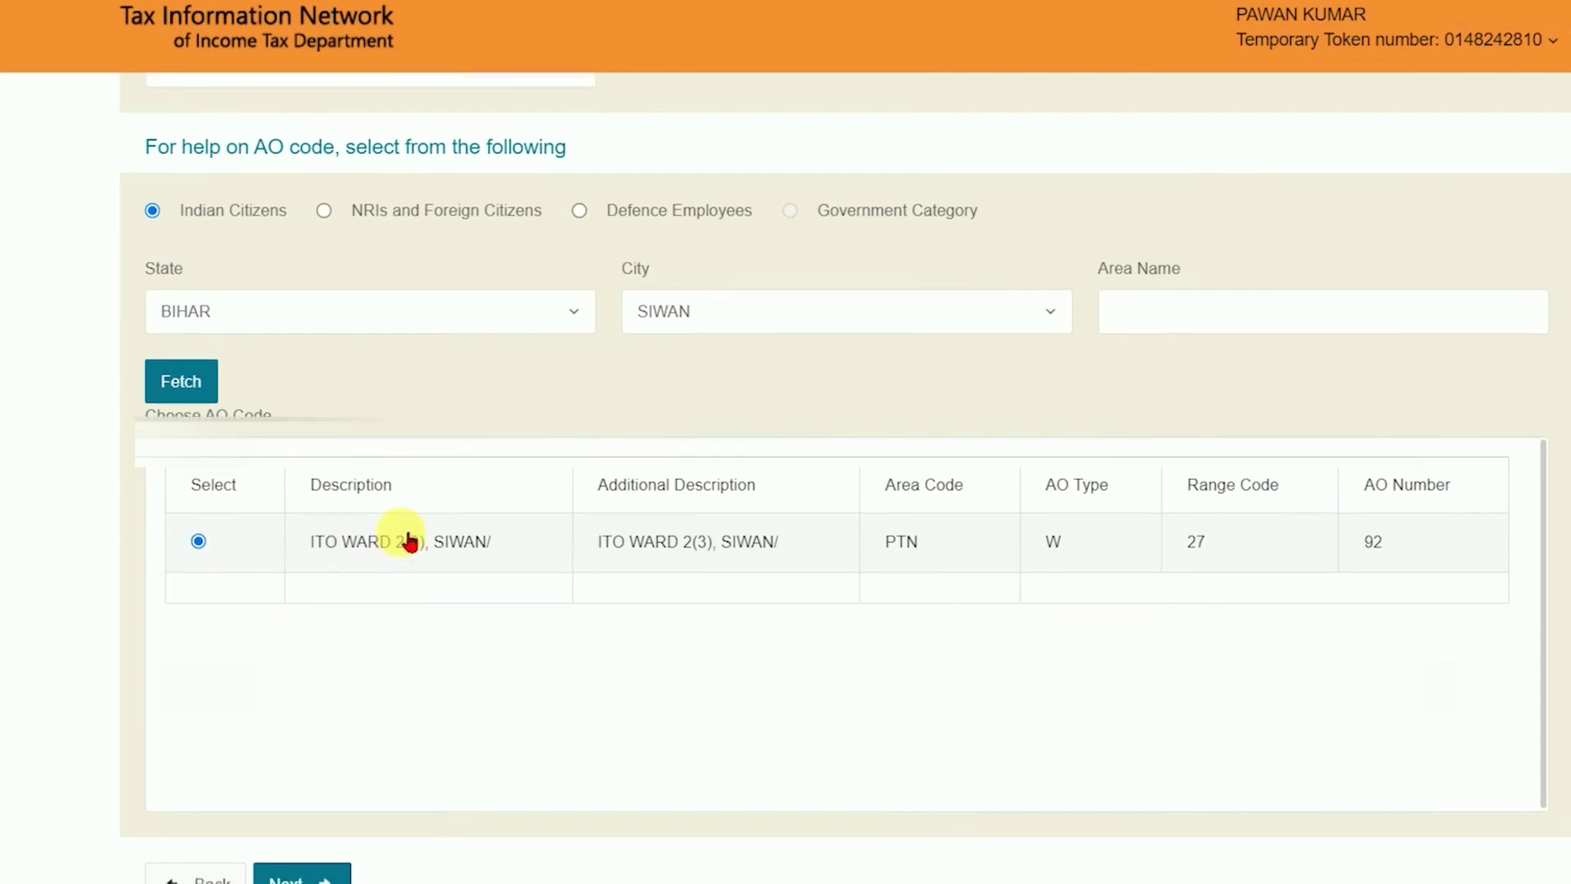
pyautogui.scroll(5, 409, 541)
pyautogui.scroll(-5, 897, 403)
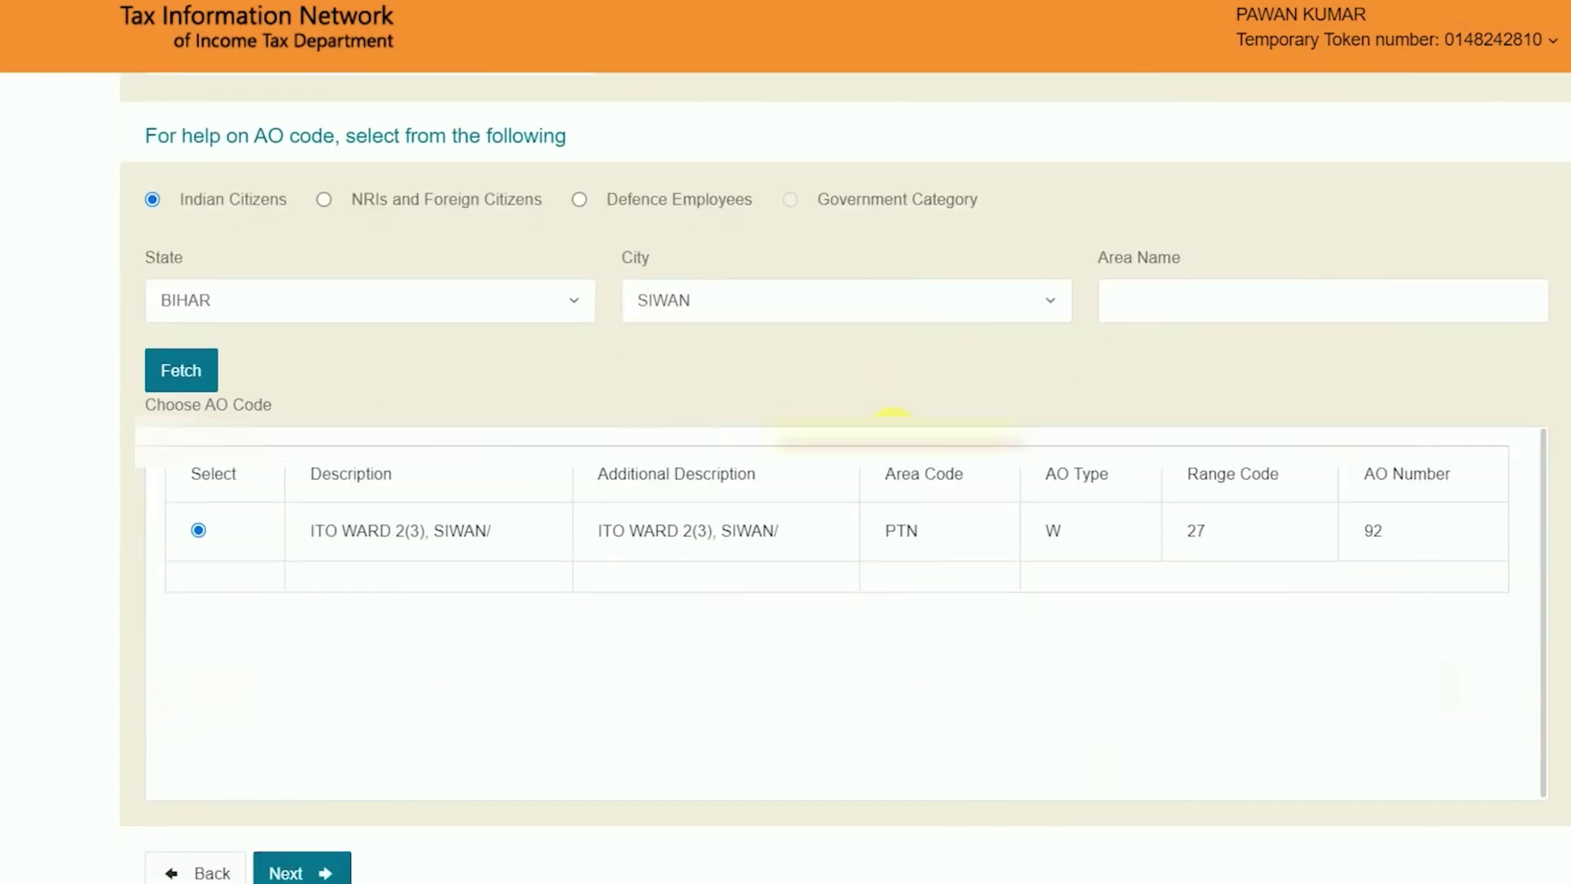
pyautogui.scroll(5, 975, 351)
pyautogui.scroll(-5, 344, 793)
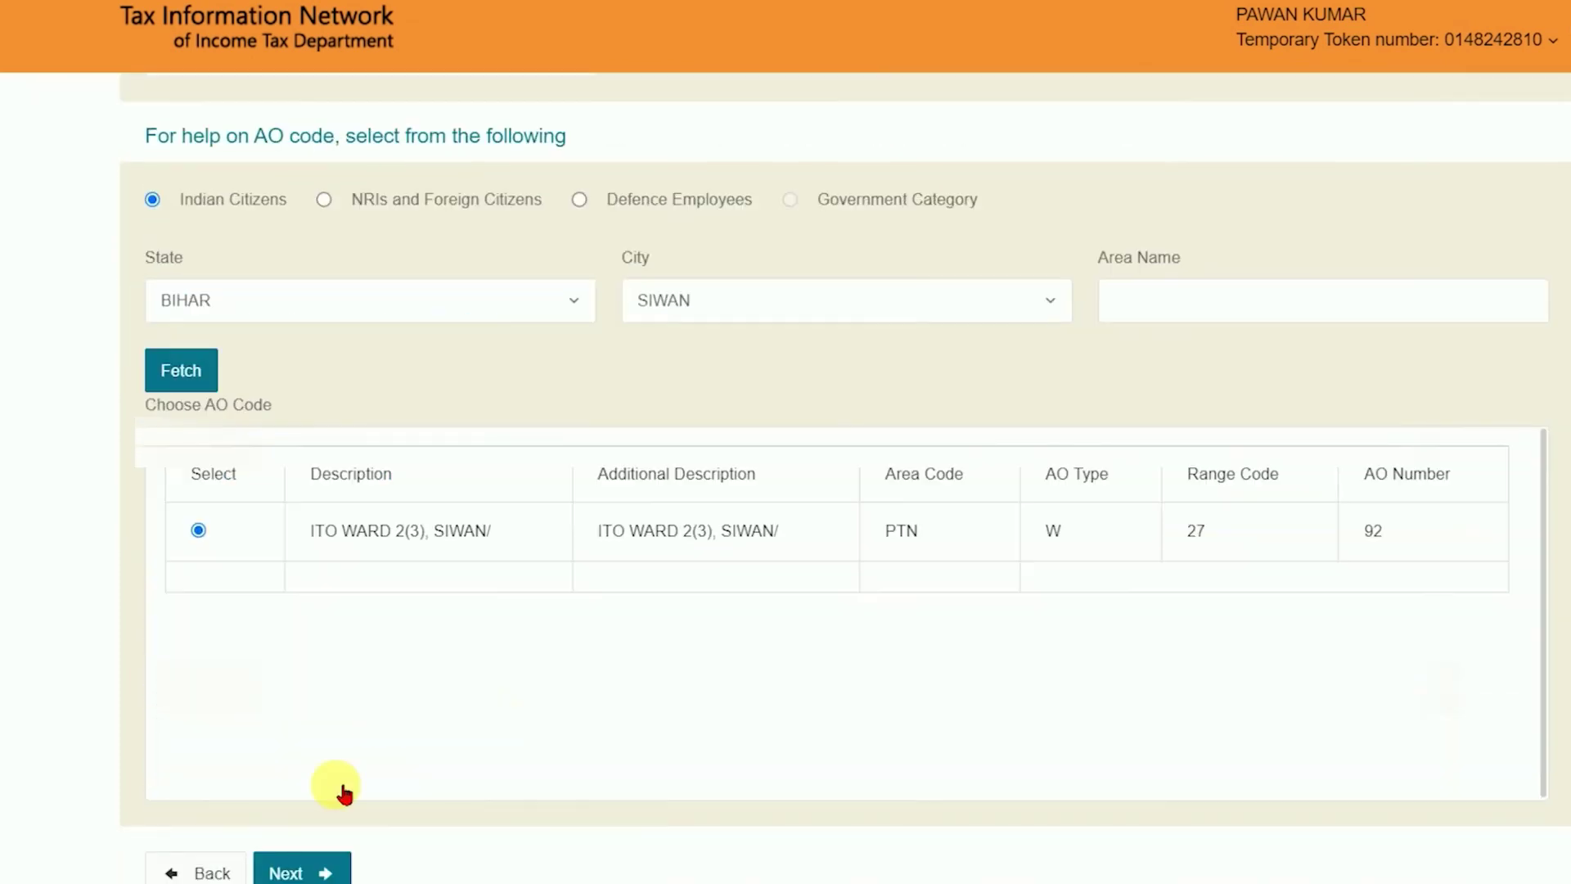
# - Declare the applicant's capacity as Himself/Herself, fill in the place and submit the application form
pyautogui.click(271, 508)
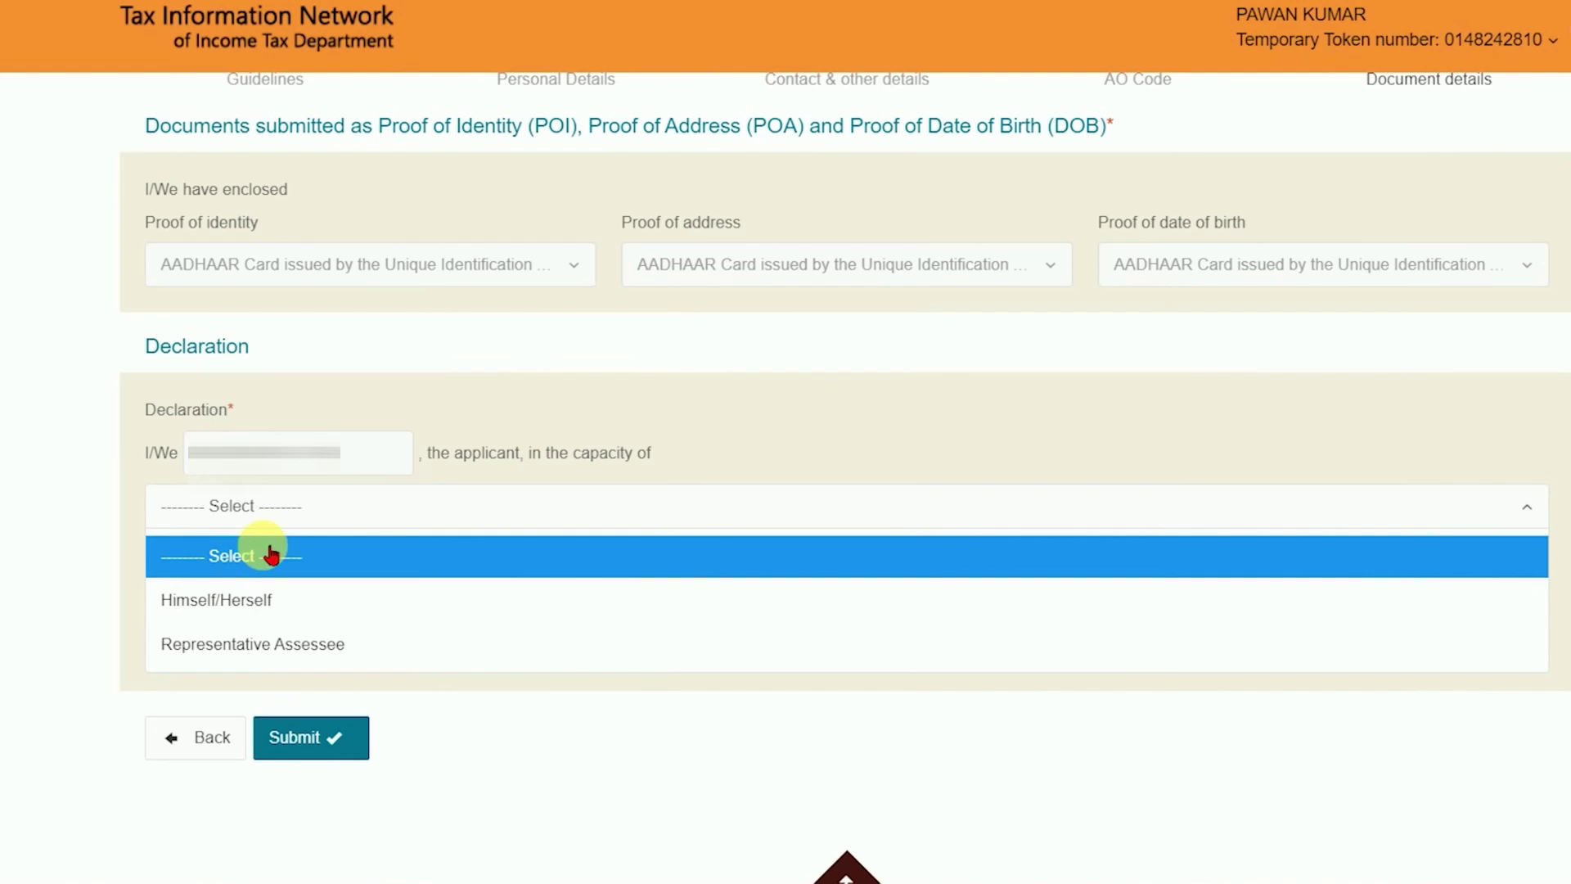
pyautogui.click(217, 599)
pyautogui.scroll(-2, 216, 511)
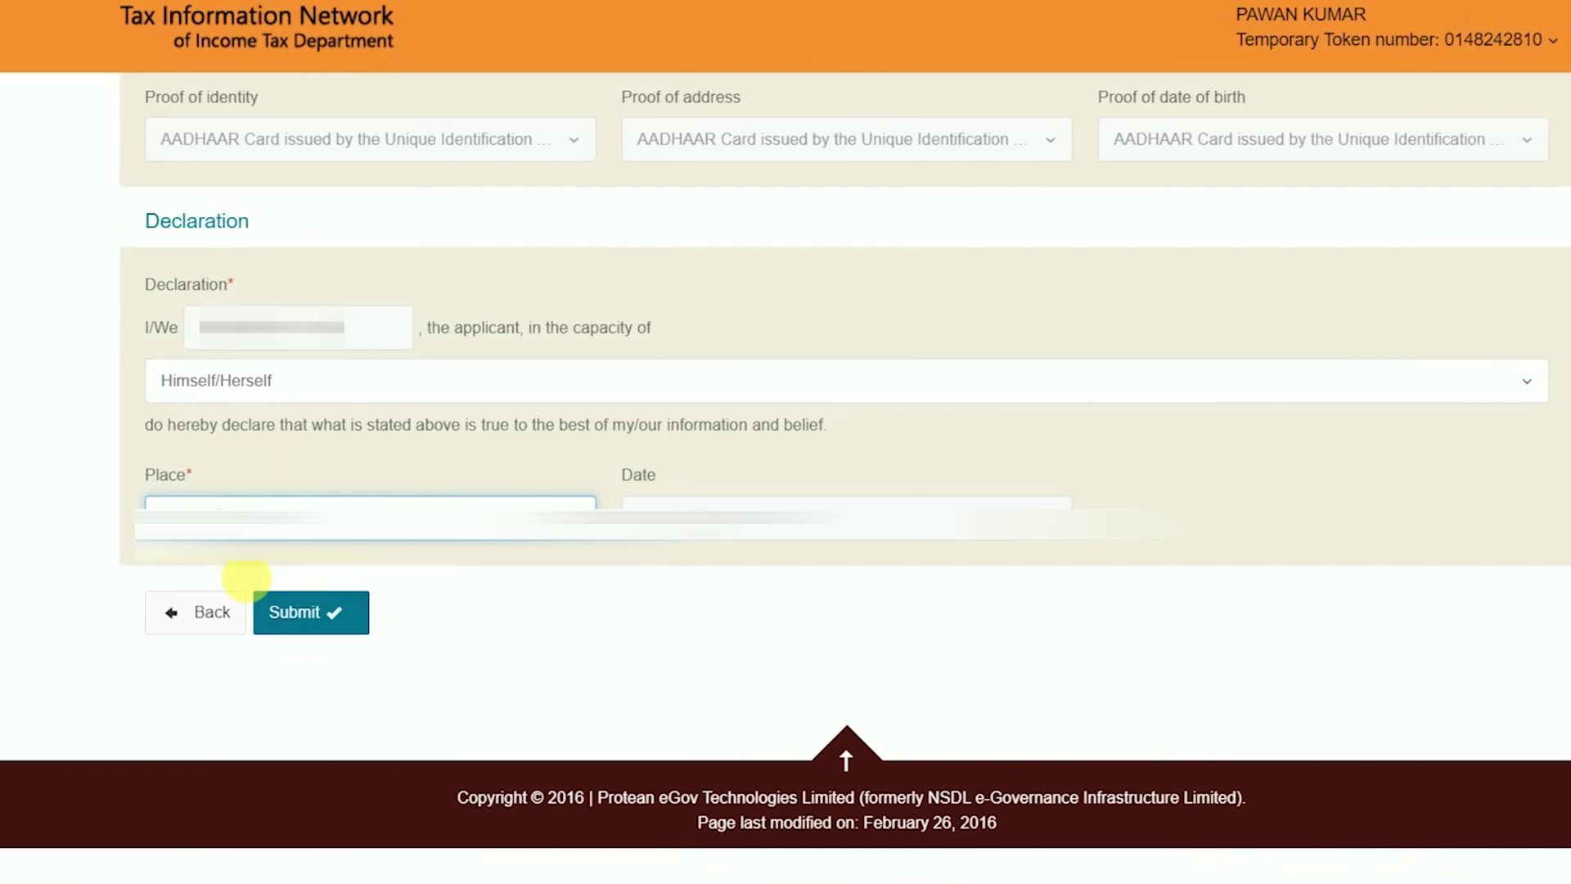
pyautogui.click(299, 601)
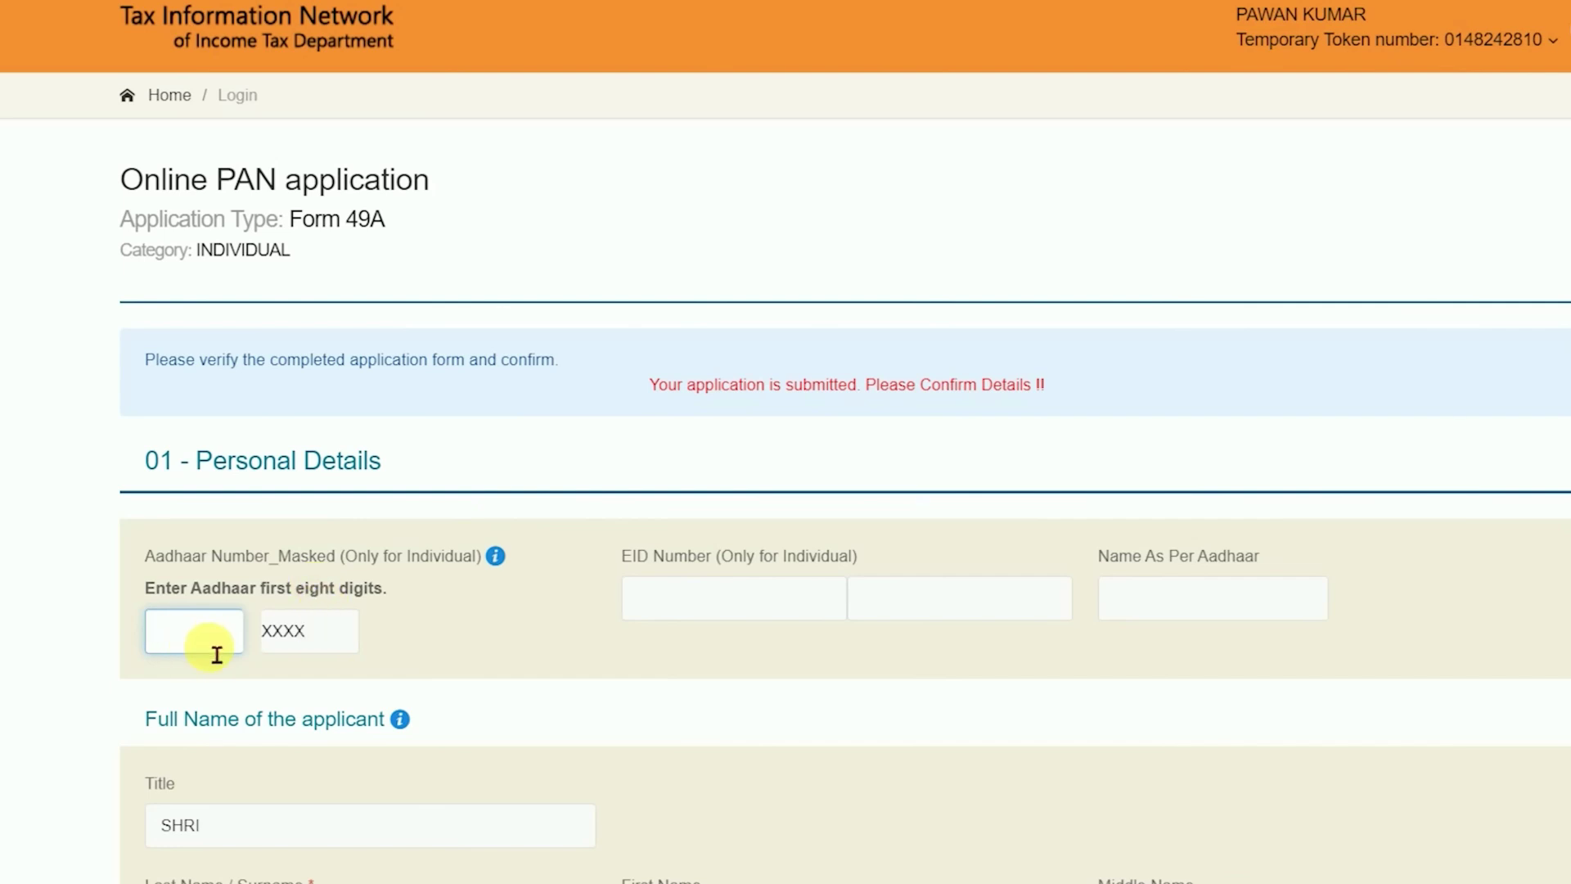
# - Fill in the first eight Aadhaar digits, review the completed application form and proceed to payment
pyautogui.scroll(-2, 480, 533)
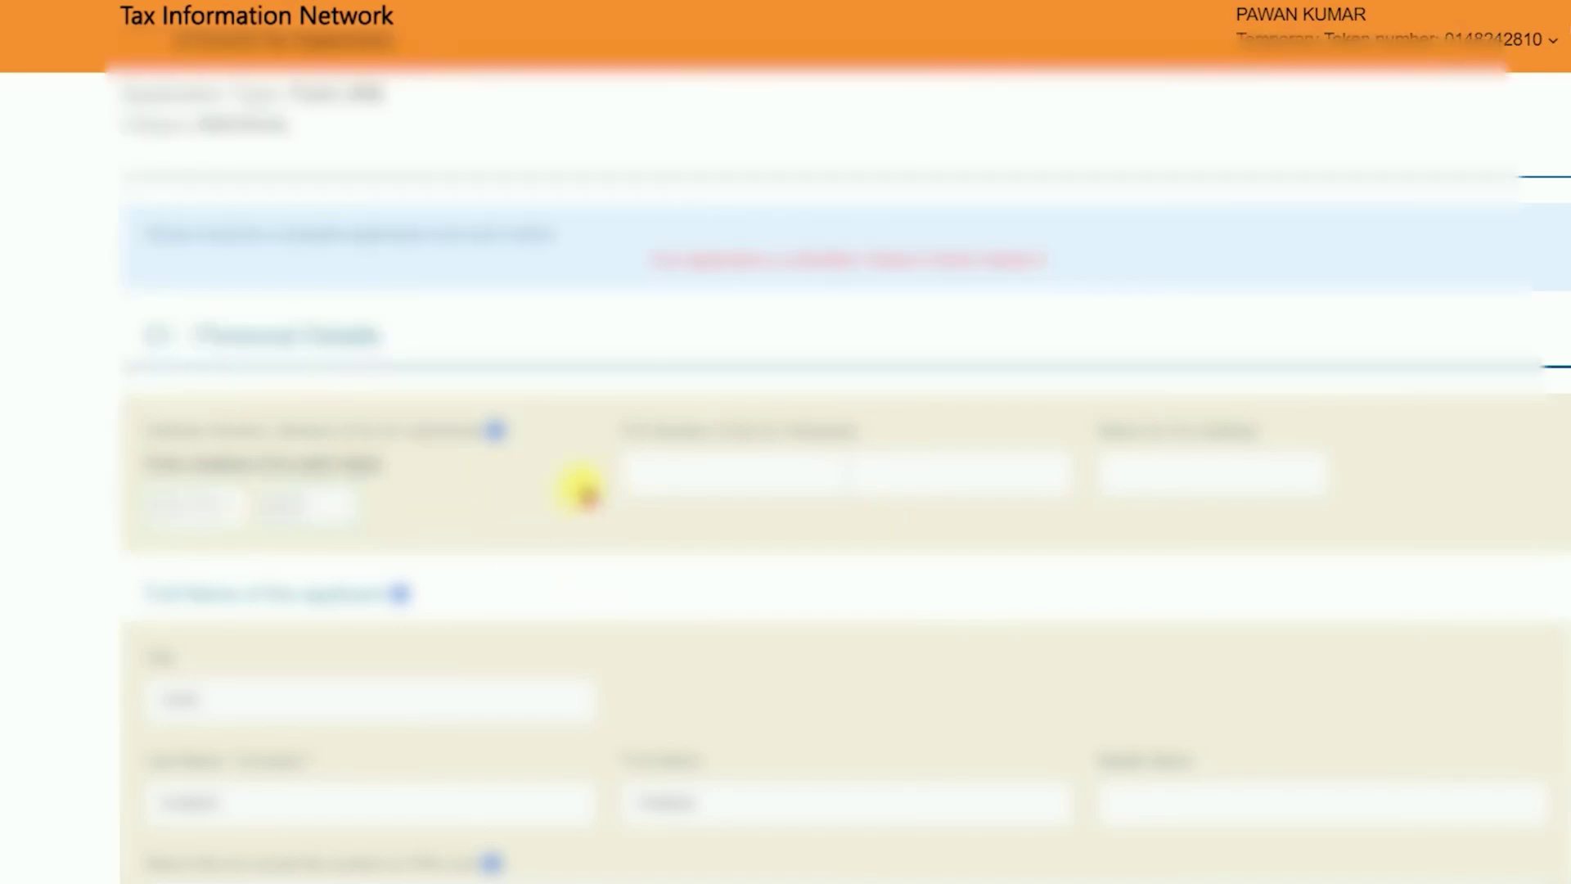
pyautogui.scroll(-20, 589, 507)
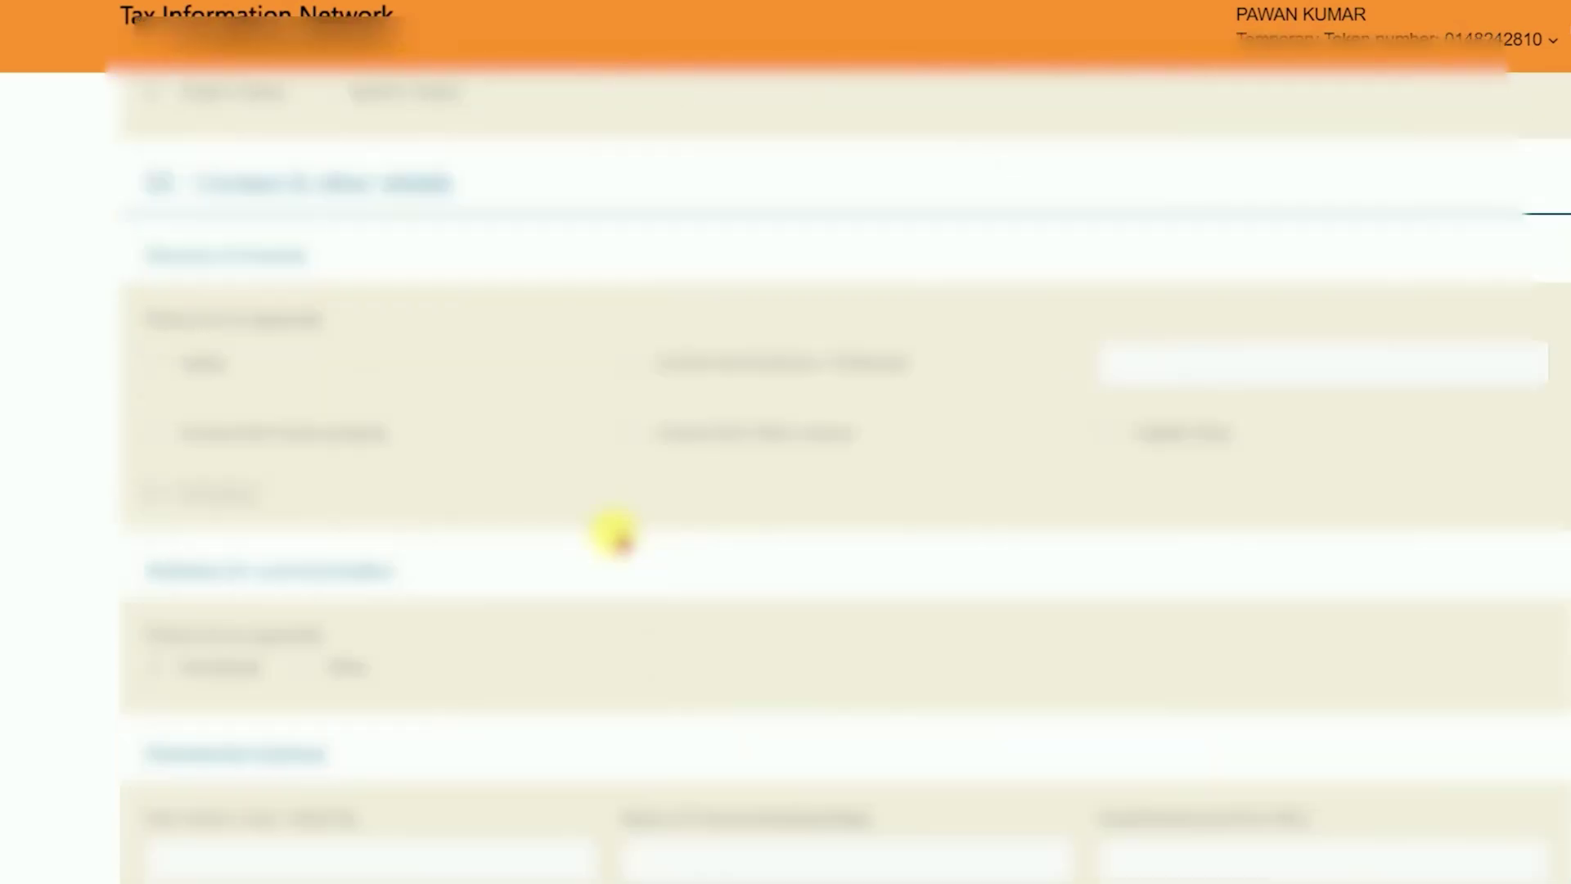
pyautogui.scroll(-20, 614, 536)
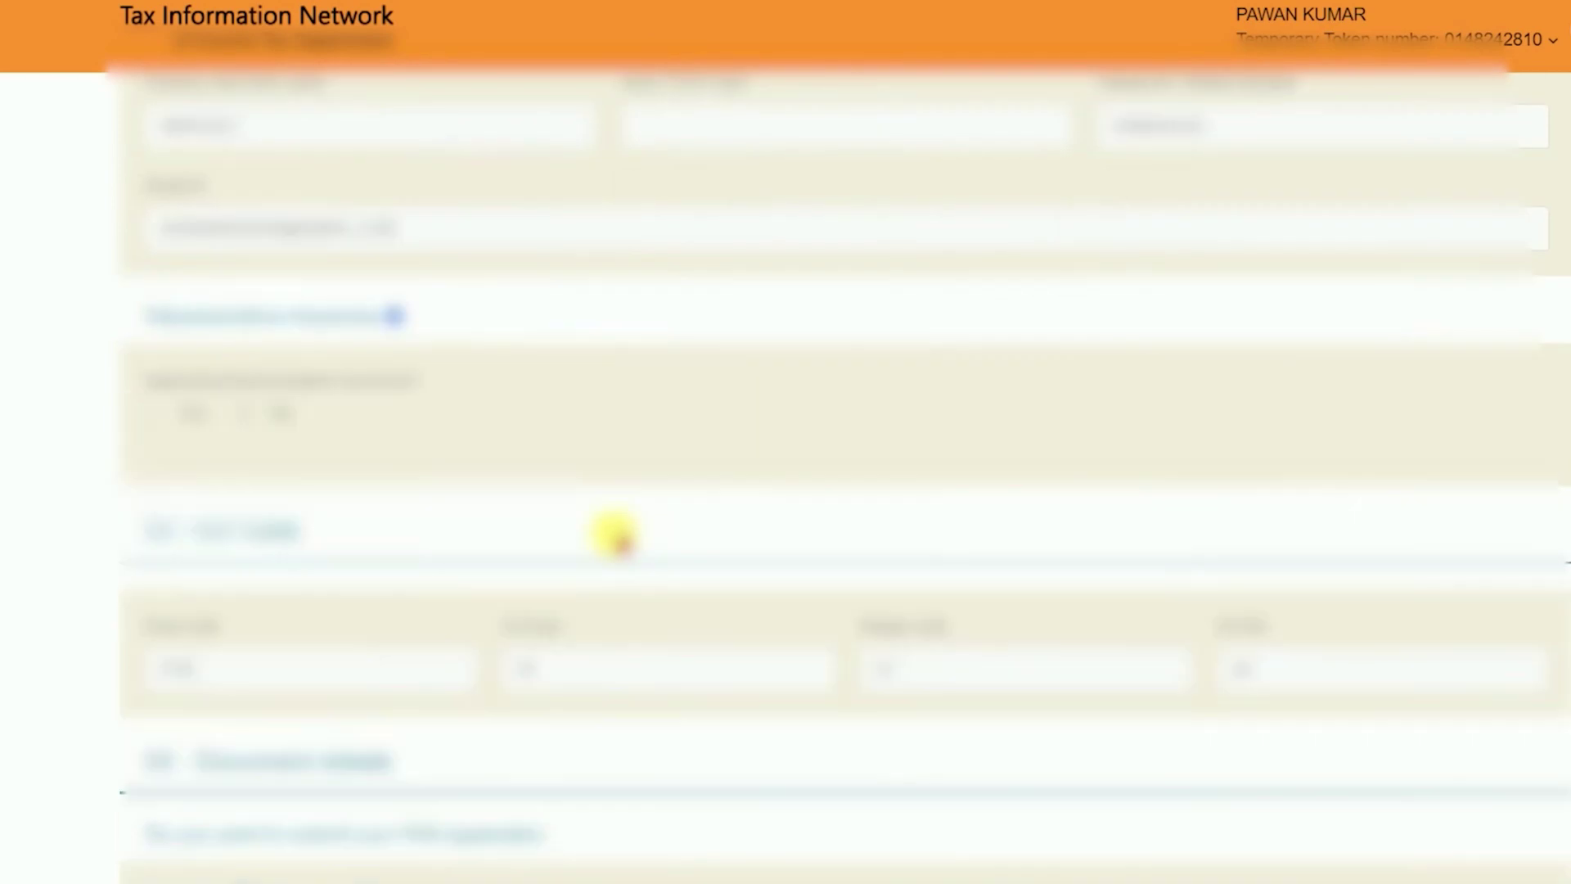
pyautogui.scroll(-10, 614, 536)
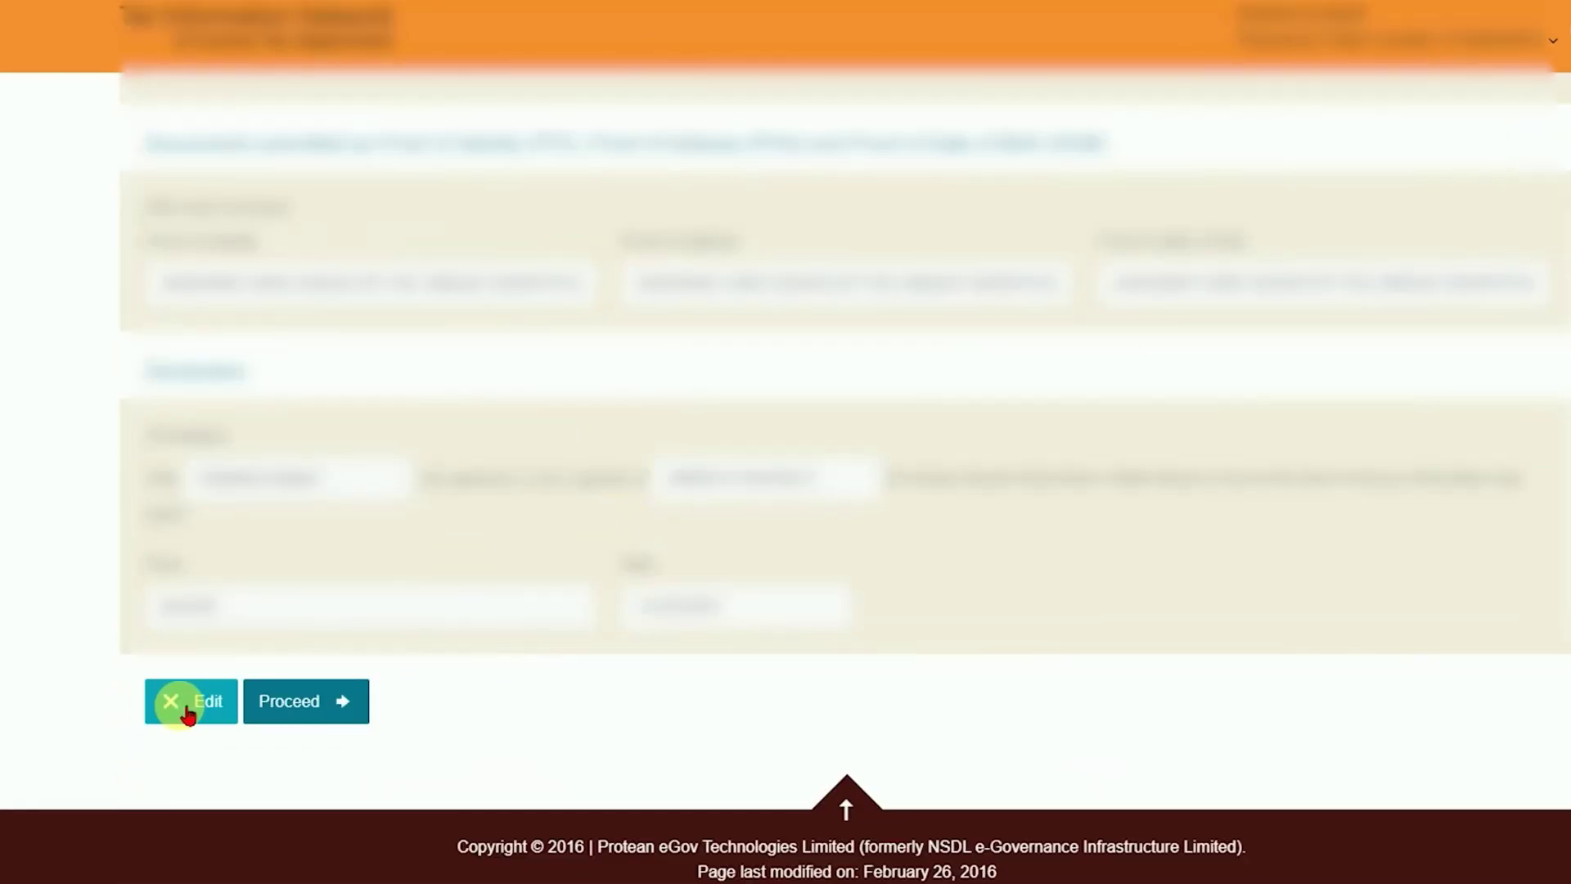
pyautogui.click(324, 717)
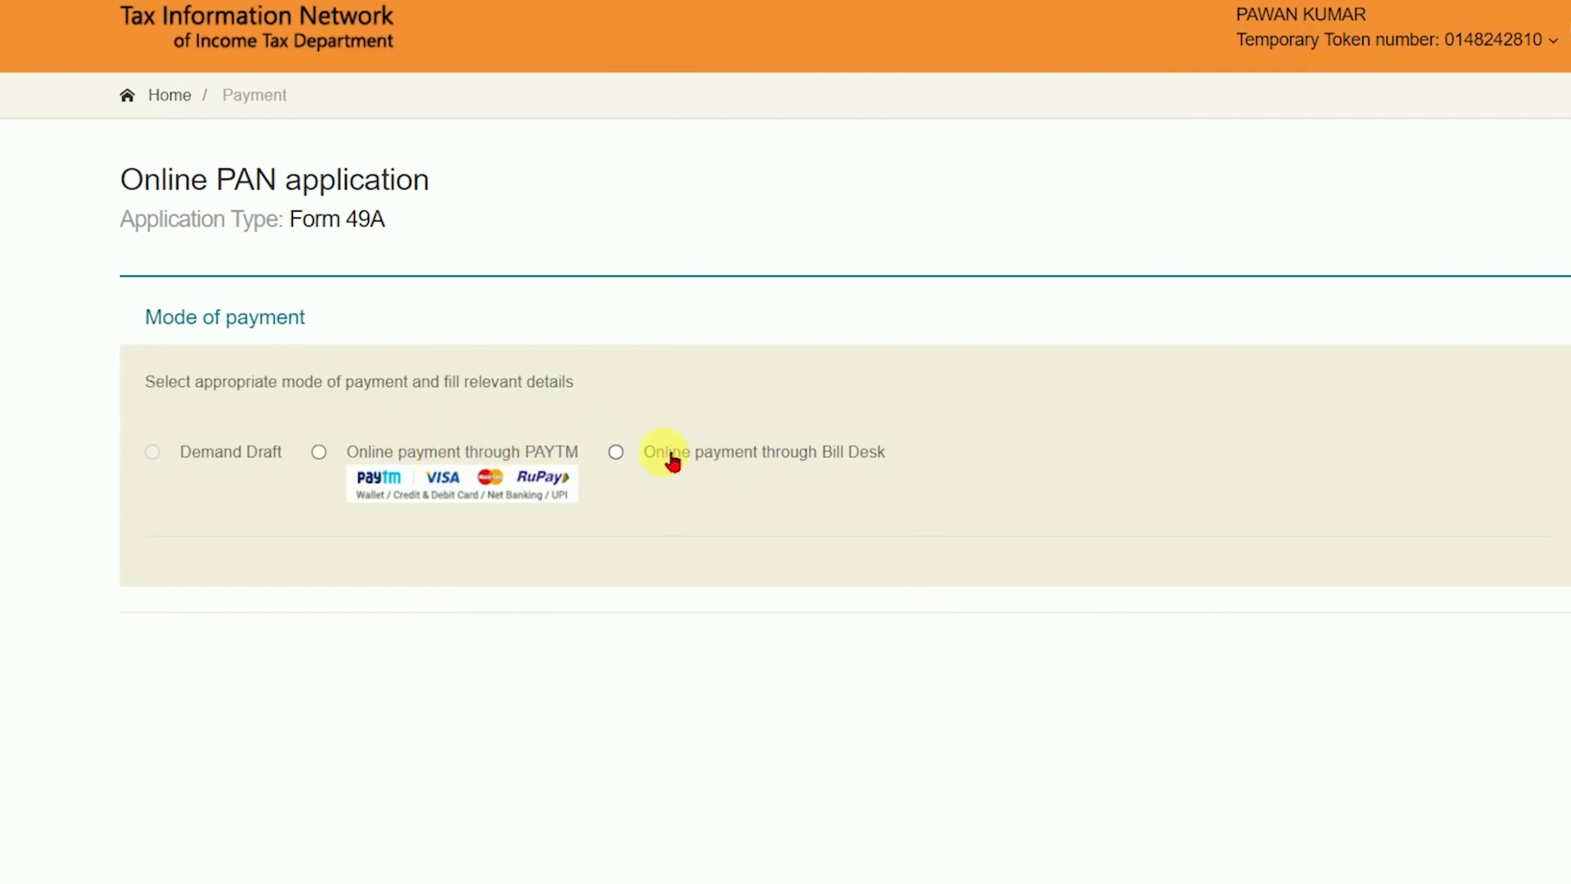
# - Choose online payment through PAYTM, review the payment charges and agree to the terms of service
pyautogui.click(319, 451)
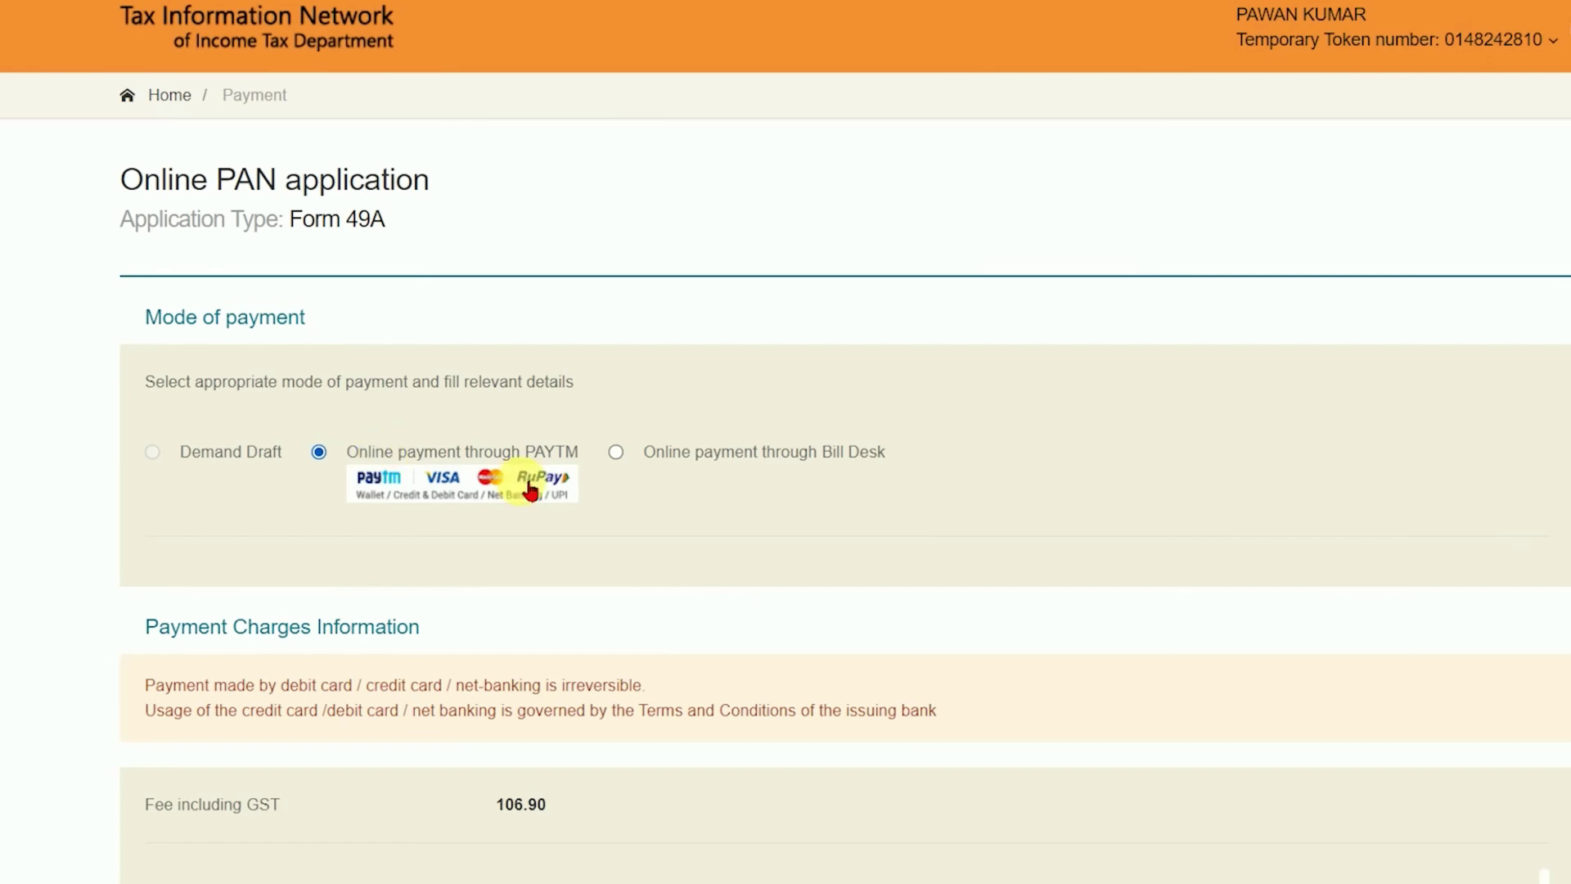
pyautogui.scroll(-5, 485, 524)
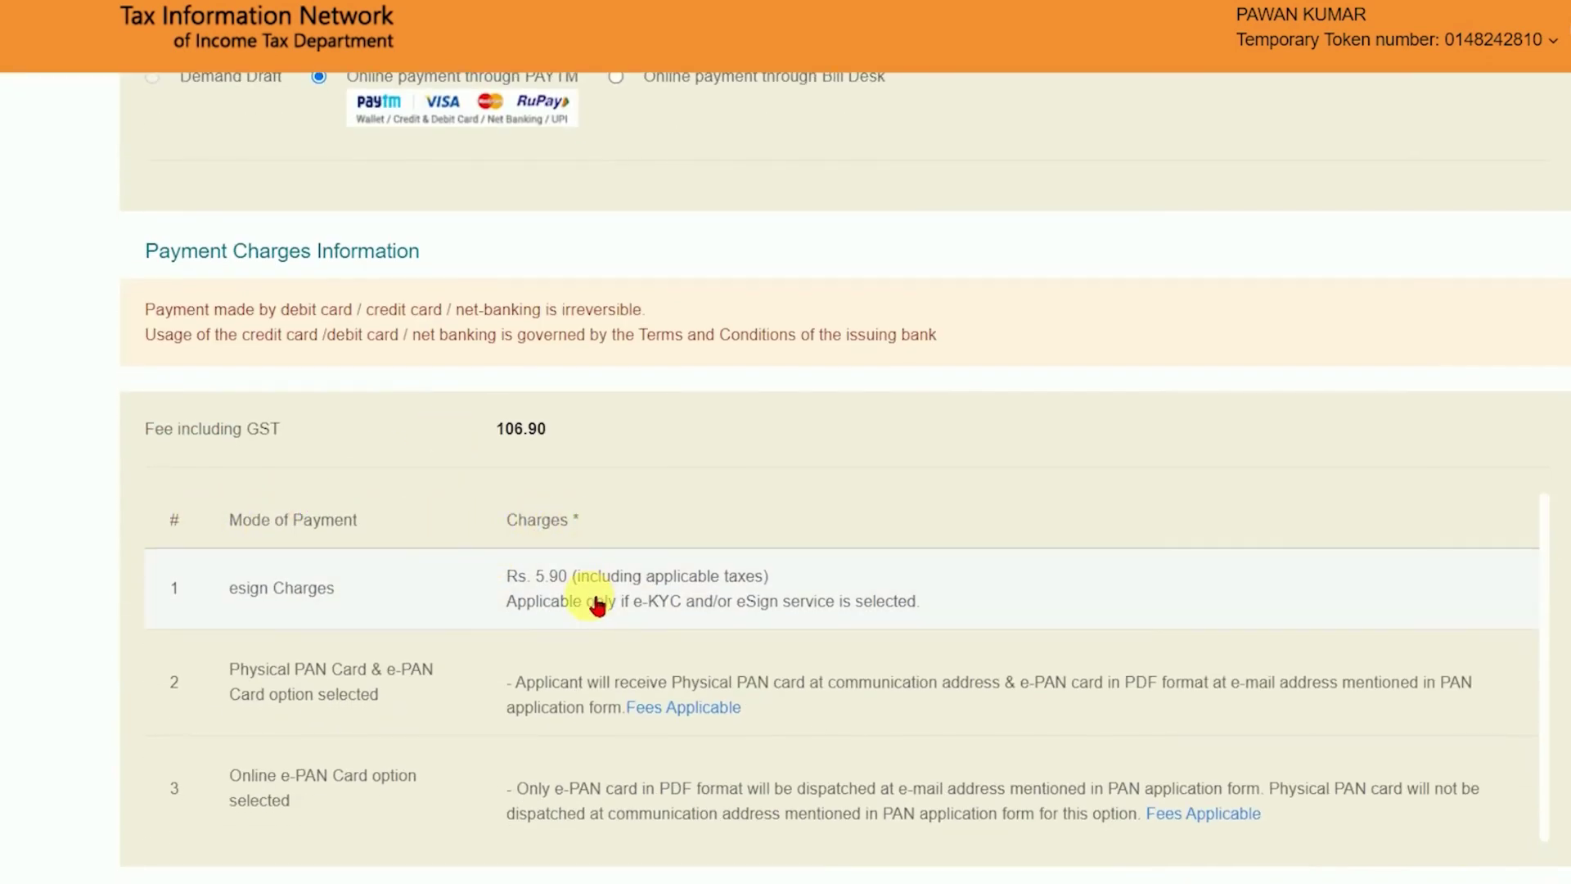
pyautogui.scroll(-2, 508, 625)
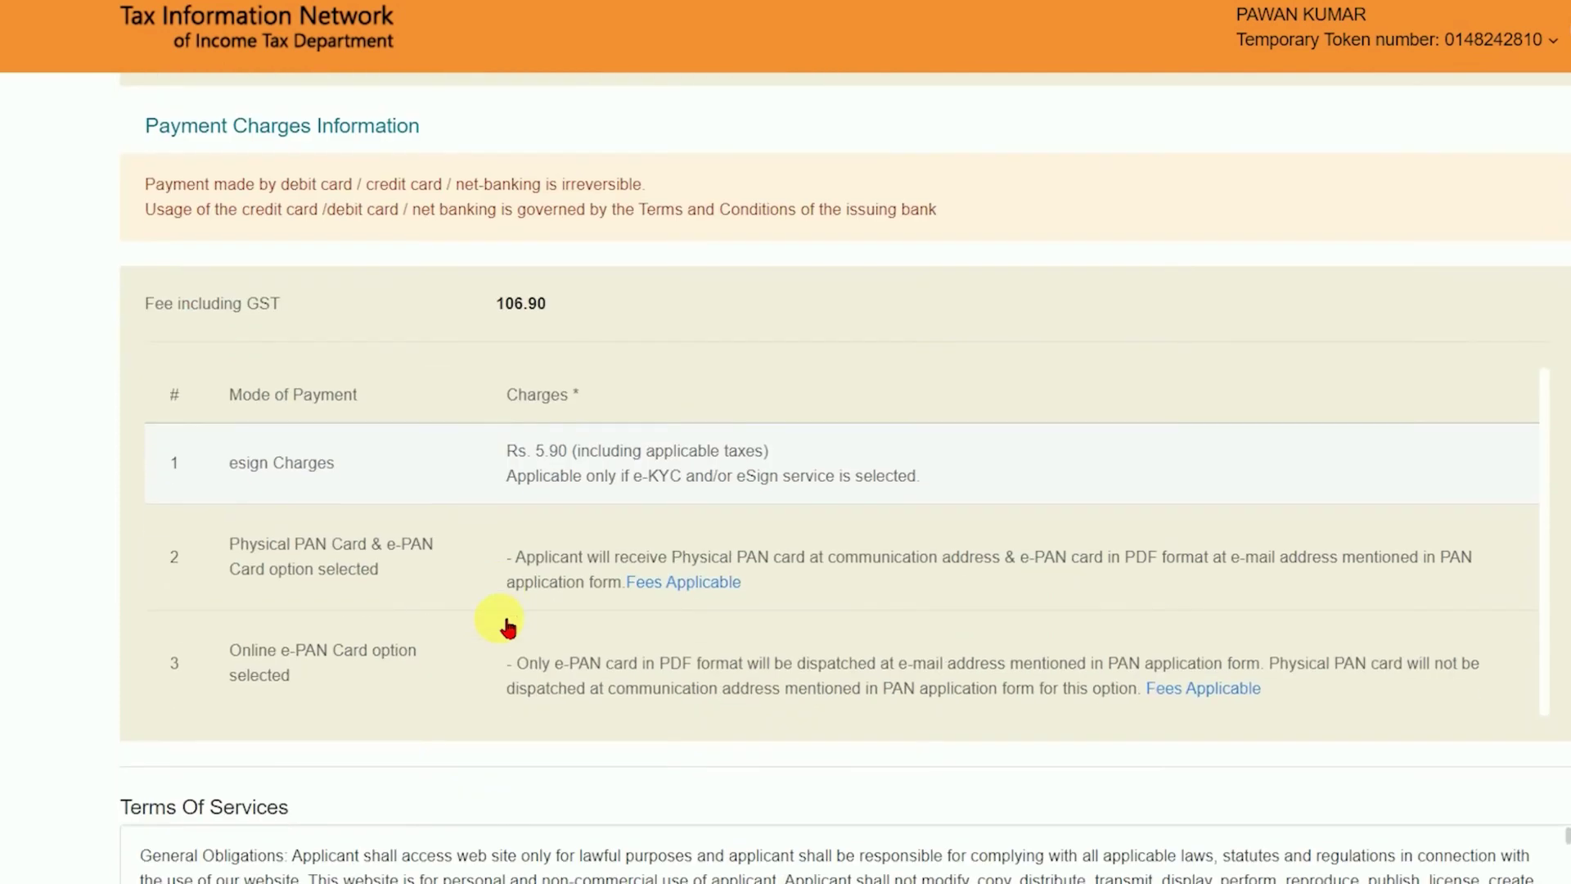
pyautogui.scroll(-3, 441, 592)
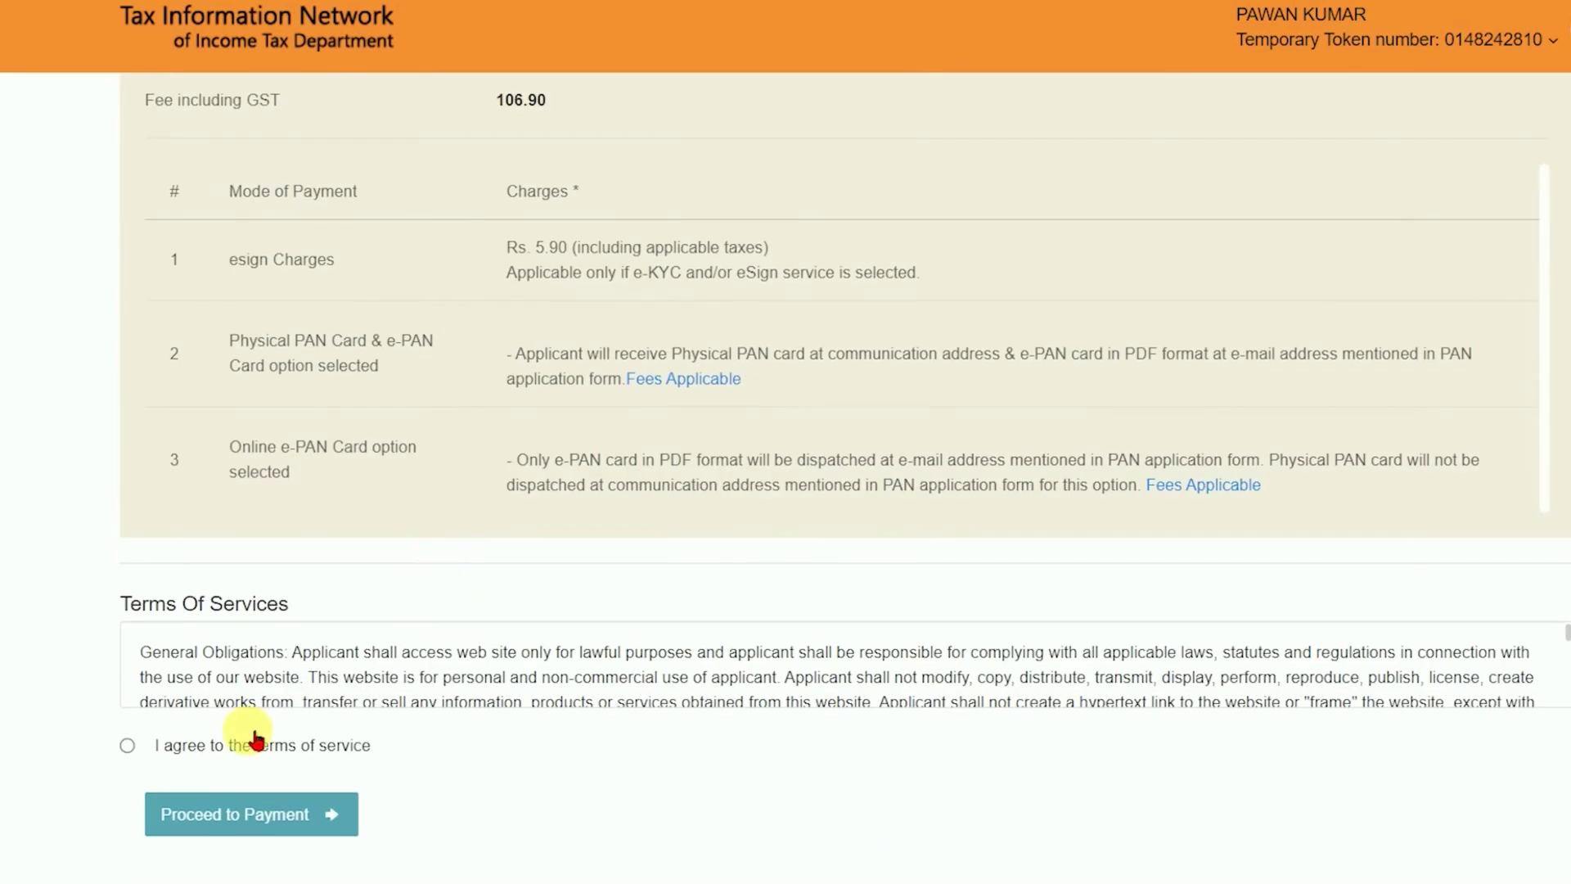
pyautogui.click(128, 745)
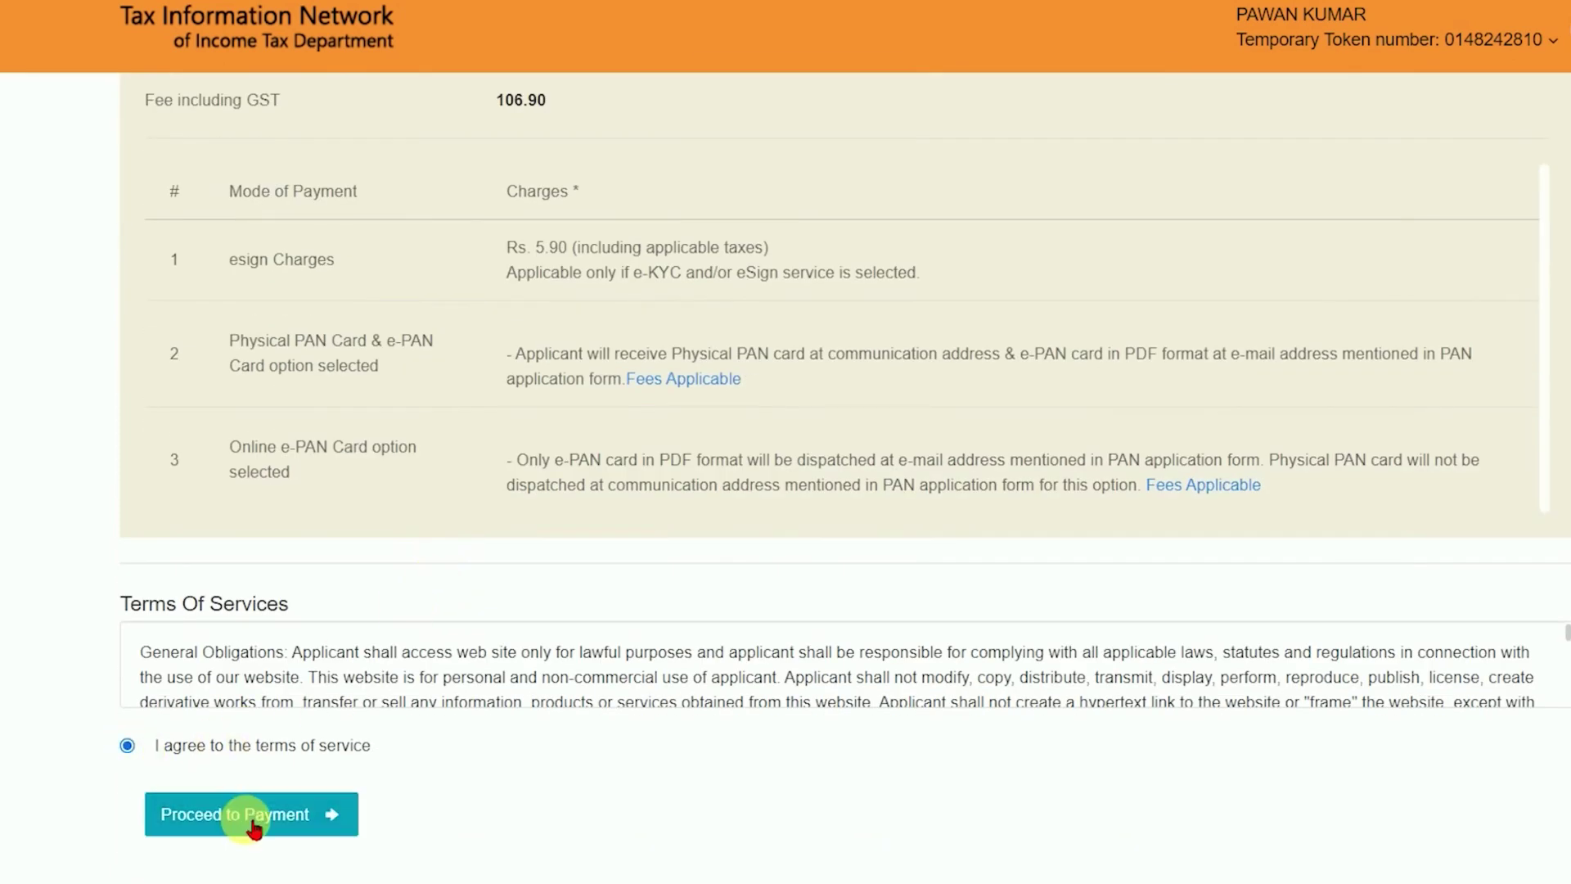
pyautogui.scroll(5, 442, 524)
pyautogui.click(617, 124)
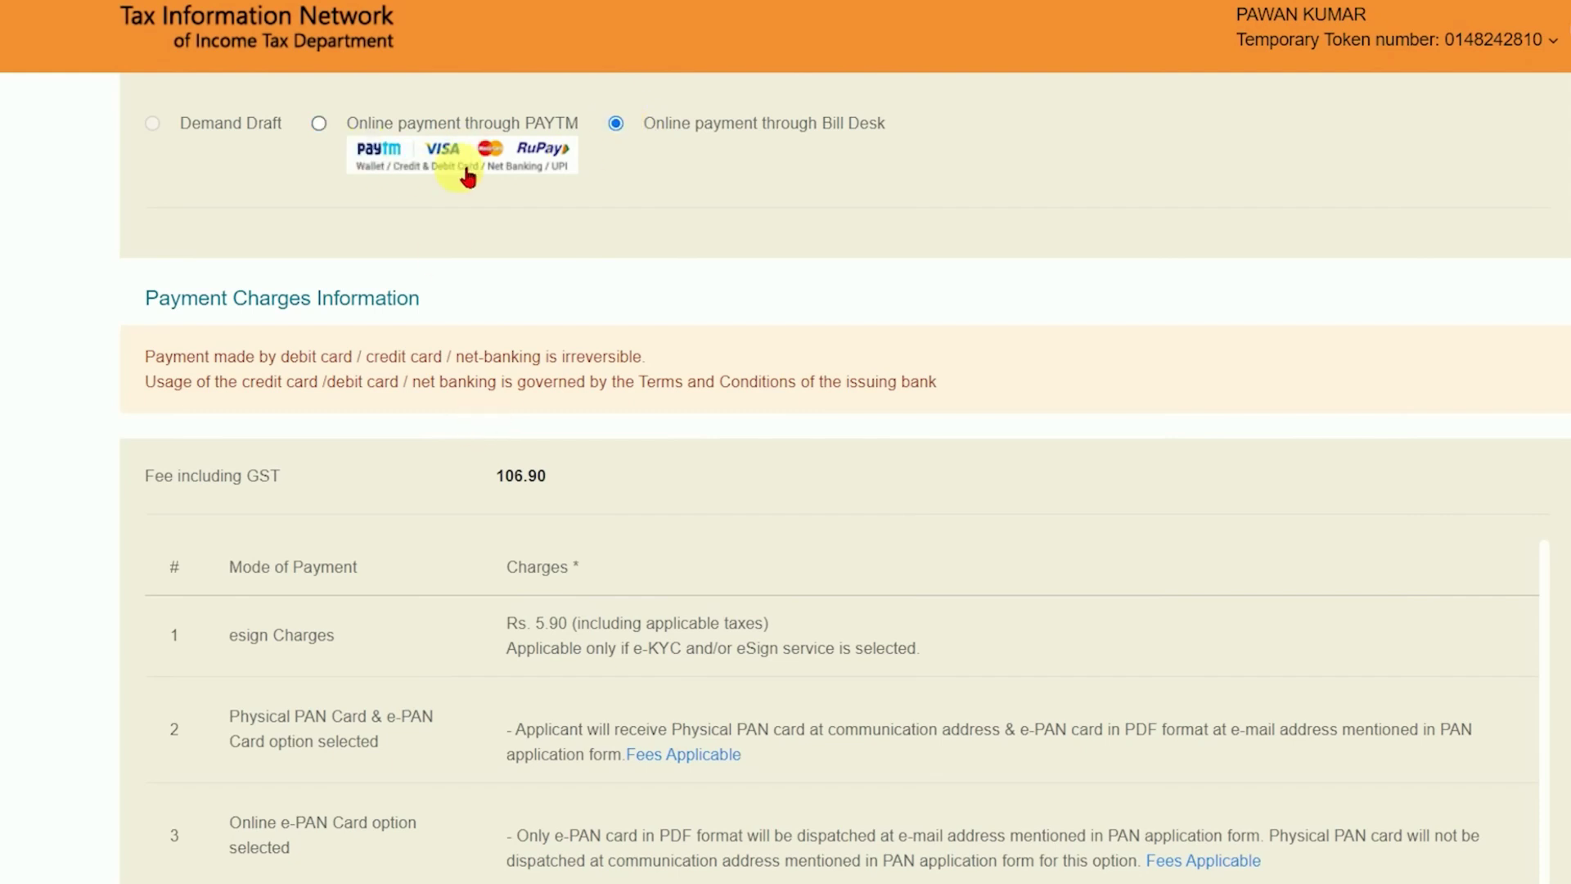
pyautogui.scroll(-5, 450, 393)
pyautogui.scroll(7, 449, 410)
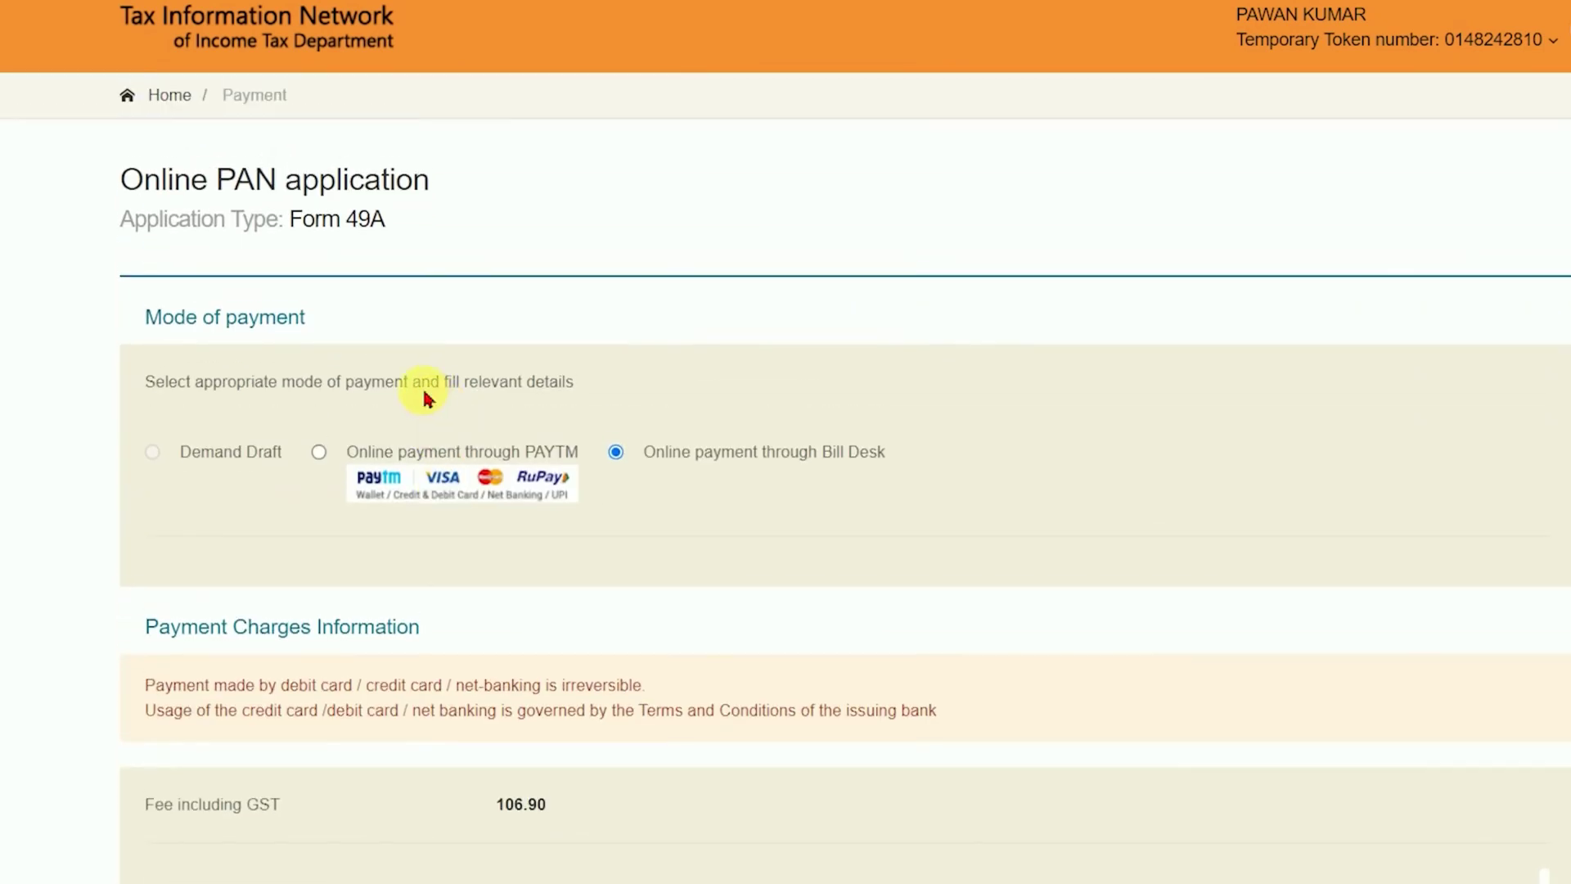
pyautogui.click(319, 452)
pyautogui.scroll(-9, 375, 562)
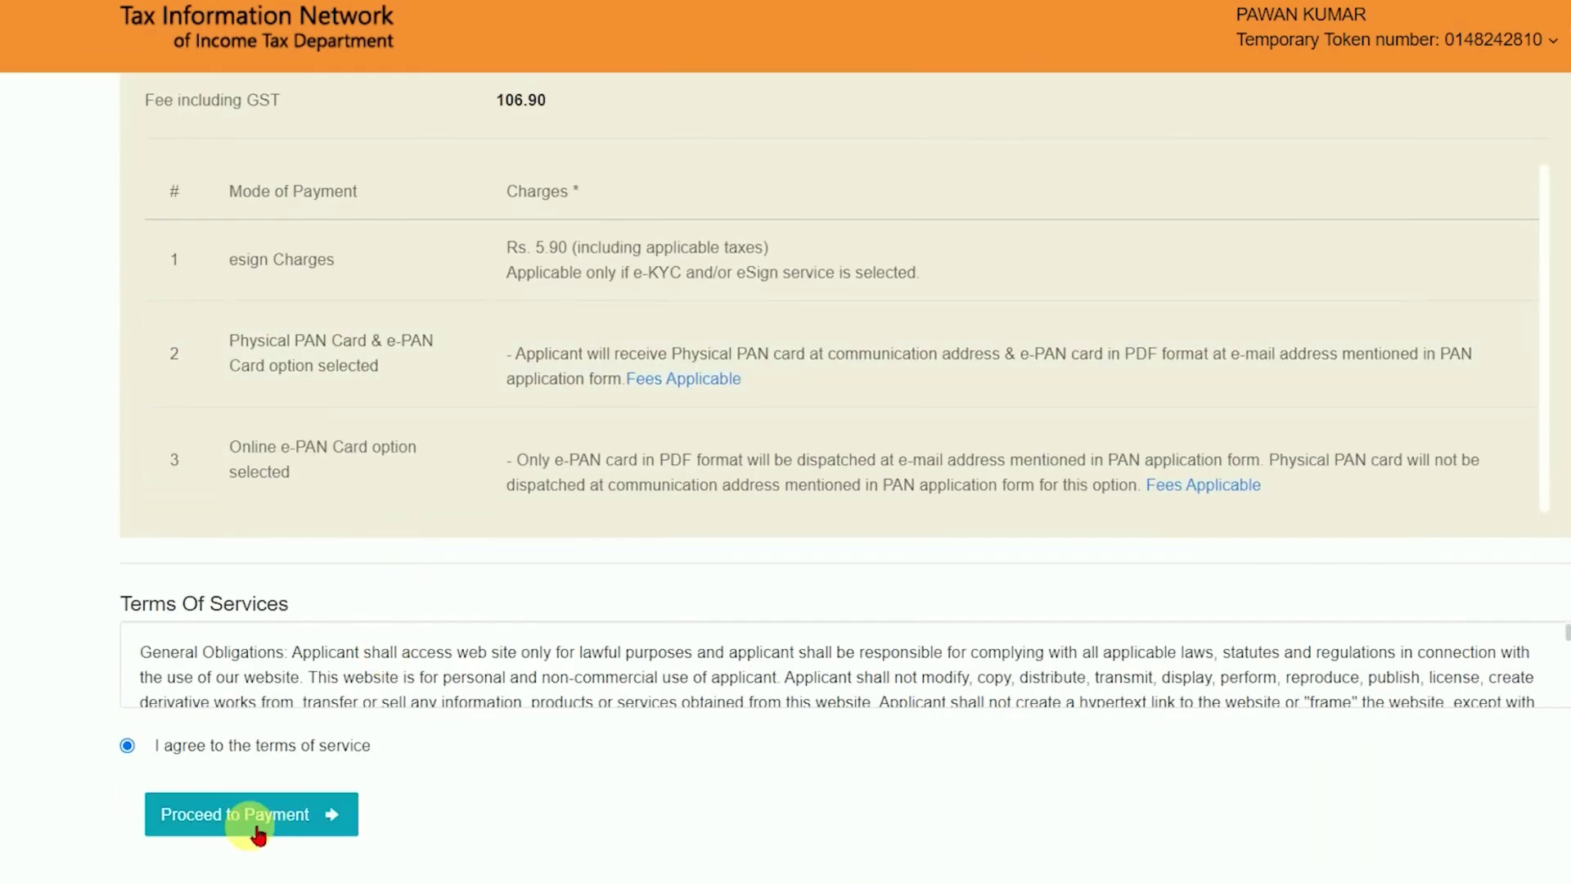
# - Proceed to the Paytm payment page and look at the prepaid, debit and credit card payment form
pyautogui.click(252, 829)
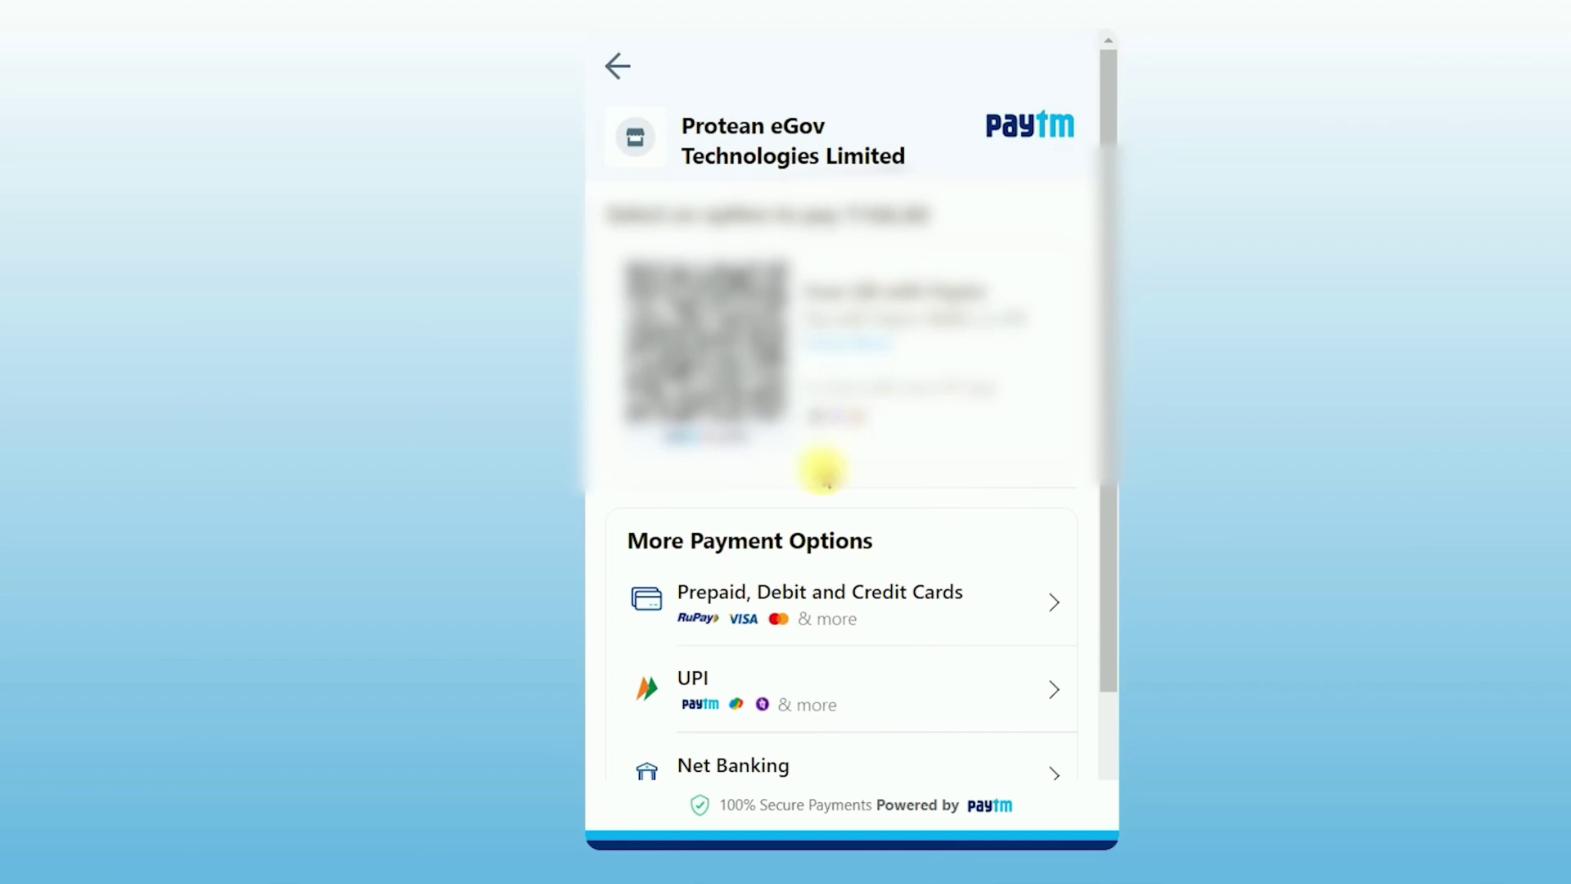
pyautogui.click(857, 609)
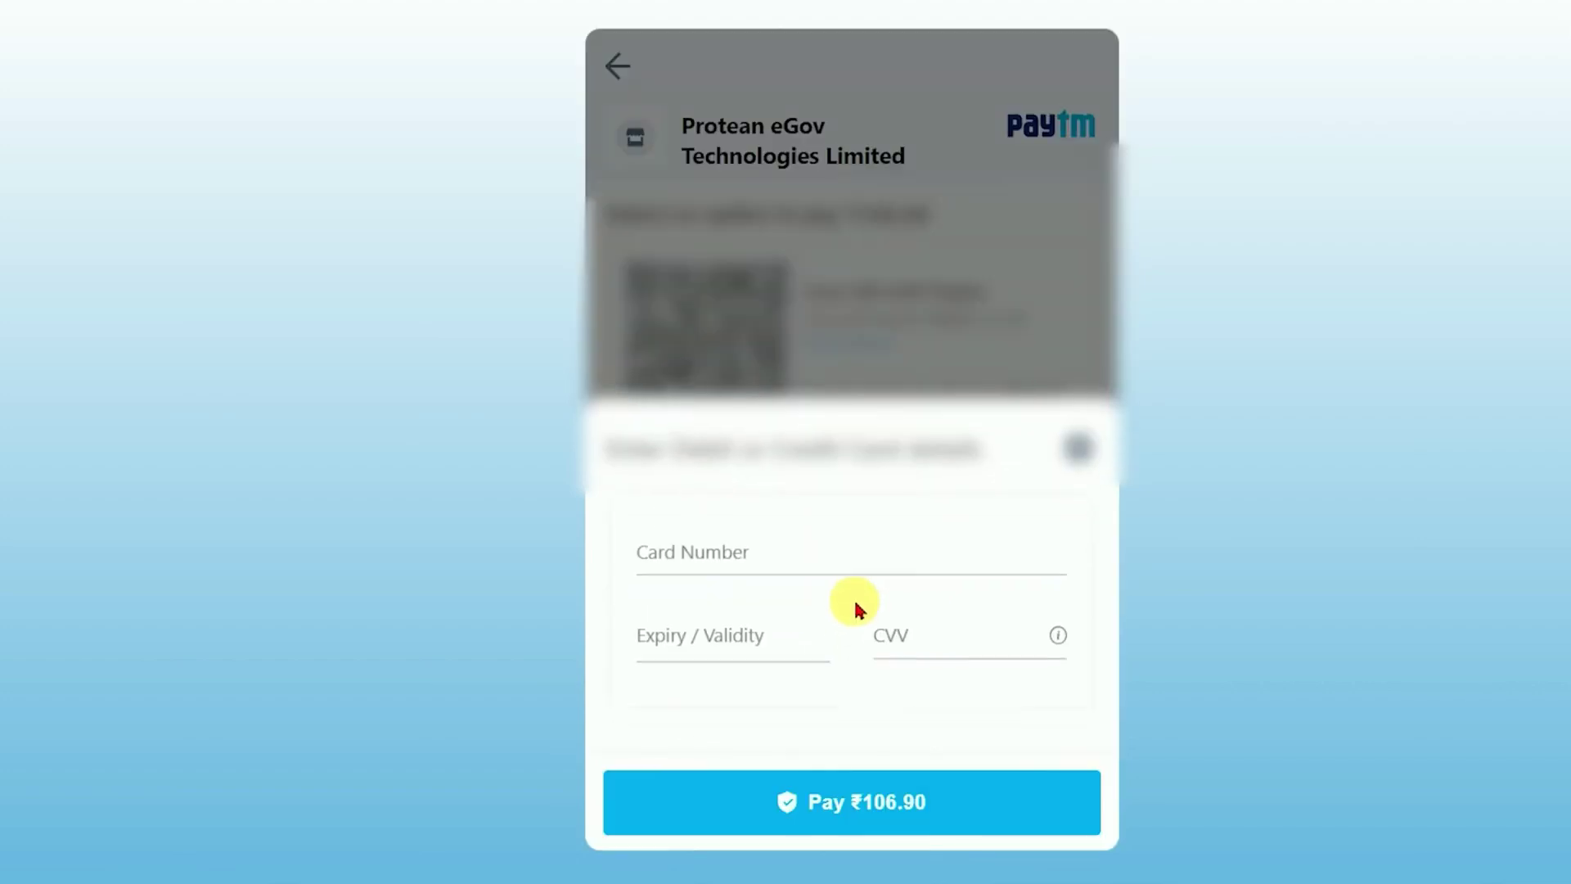
pyautogui.click(1080, 450)
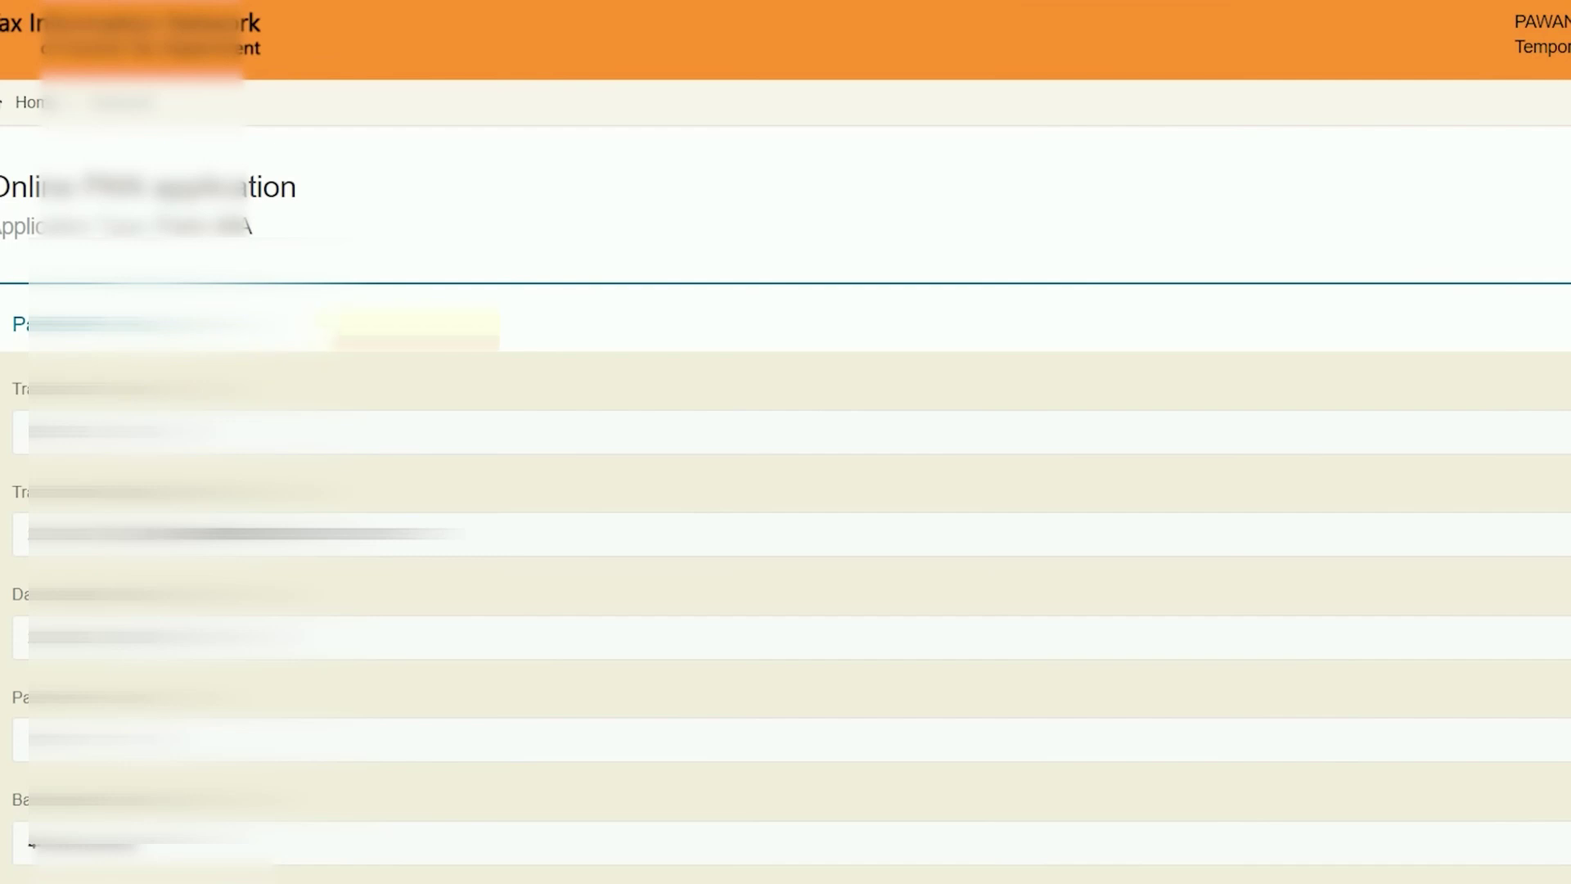
# - Continue from the payment receipt, accept the Aadhaar authentication consent and authenticate the applicant's details
pyautogui.scroll(-3, 417, 330)
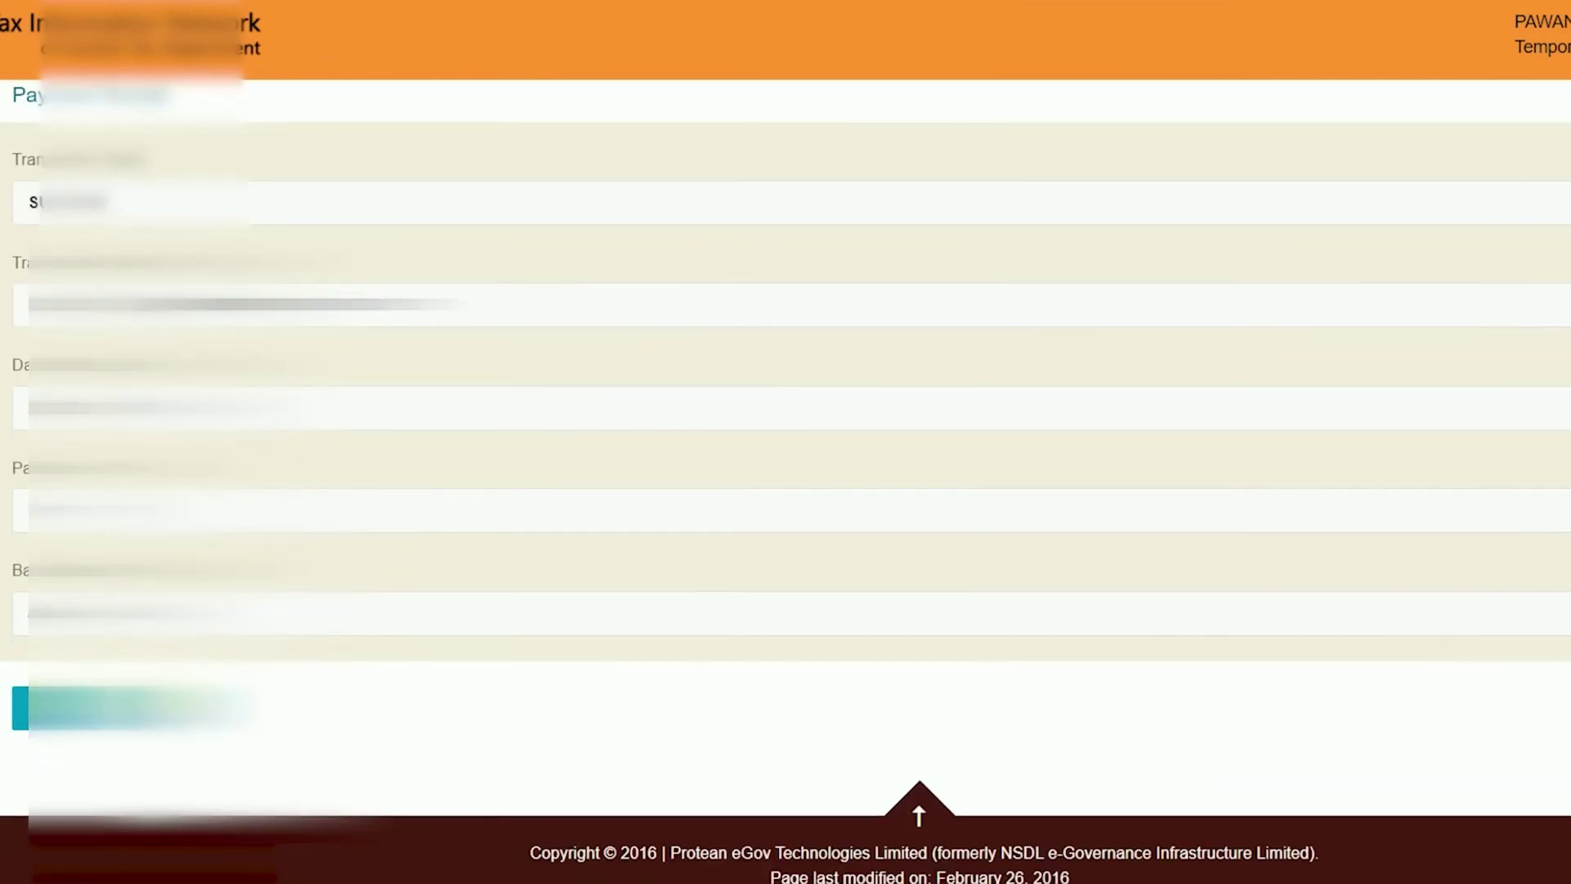
pyautogui.click(130, 708)
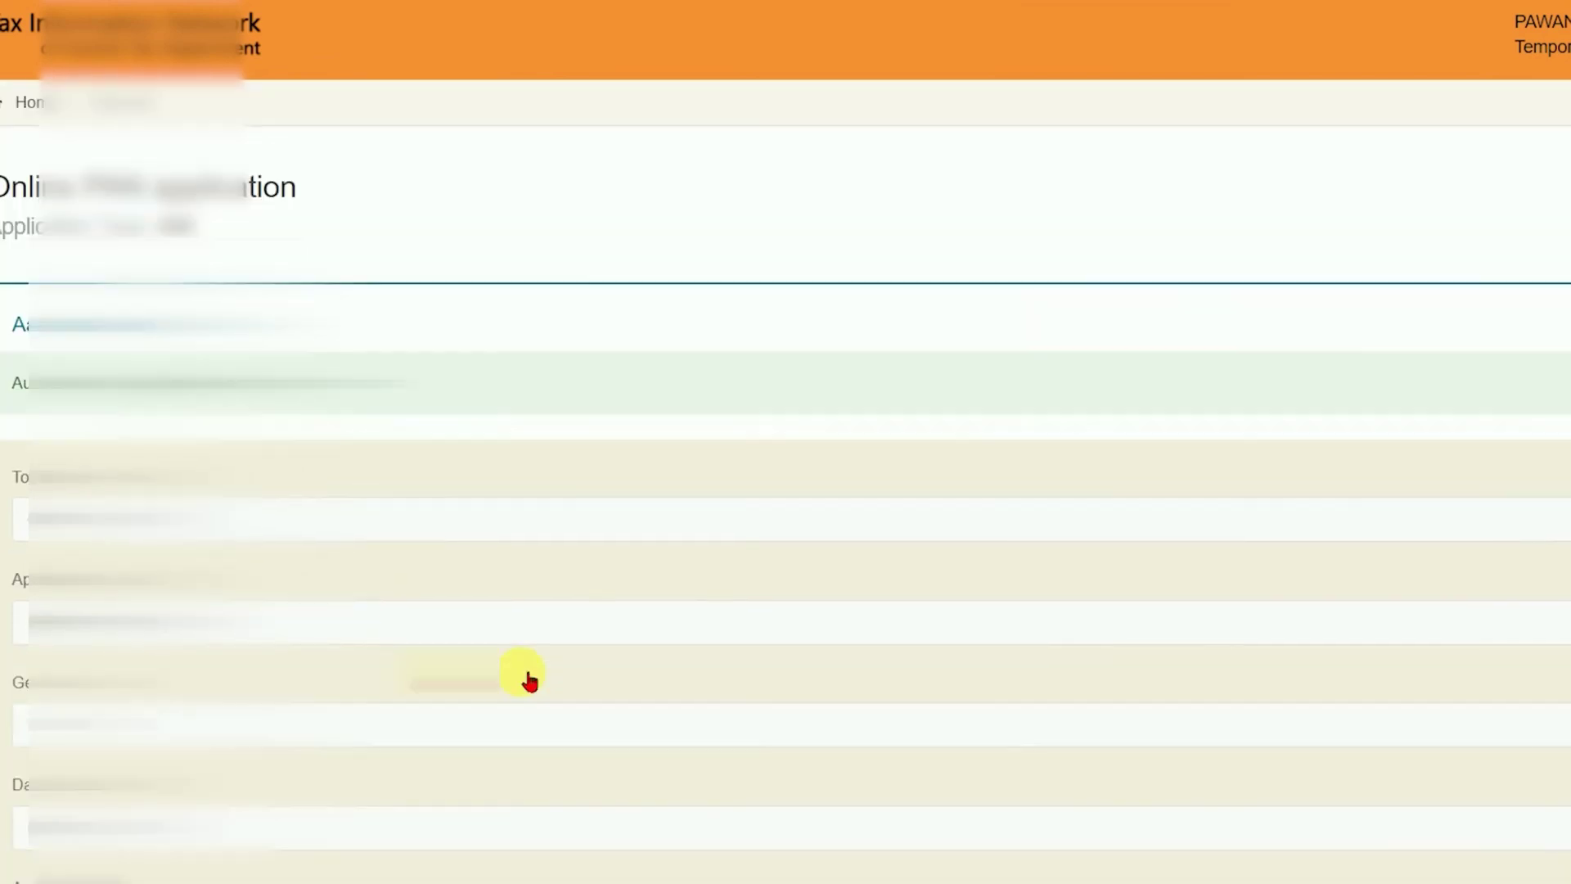
pyautogui.scroll(-6, 530, 680)
pyautogui.click(19, 495)
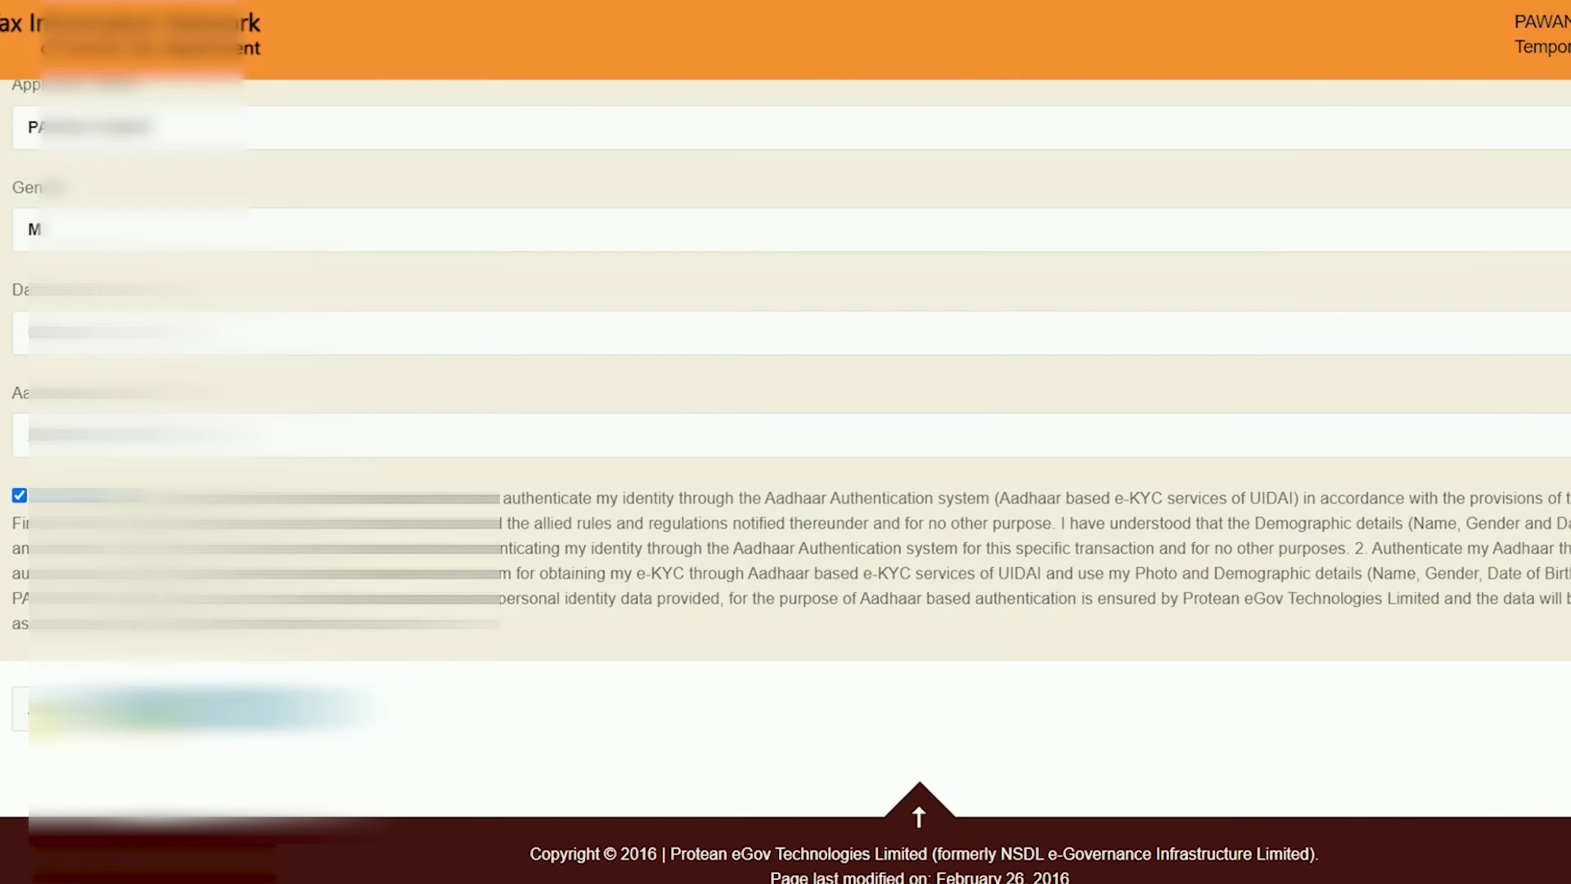
pyautogui.click(131, 708)
# - Continue with the Aadhaar e-KYC and submit the OTP sent to the registered contact
pyautogui.scroll(-2, 918, 701)
pyautogui.click(918, 701)
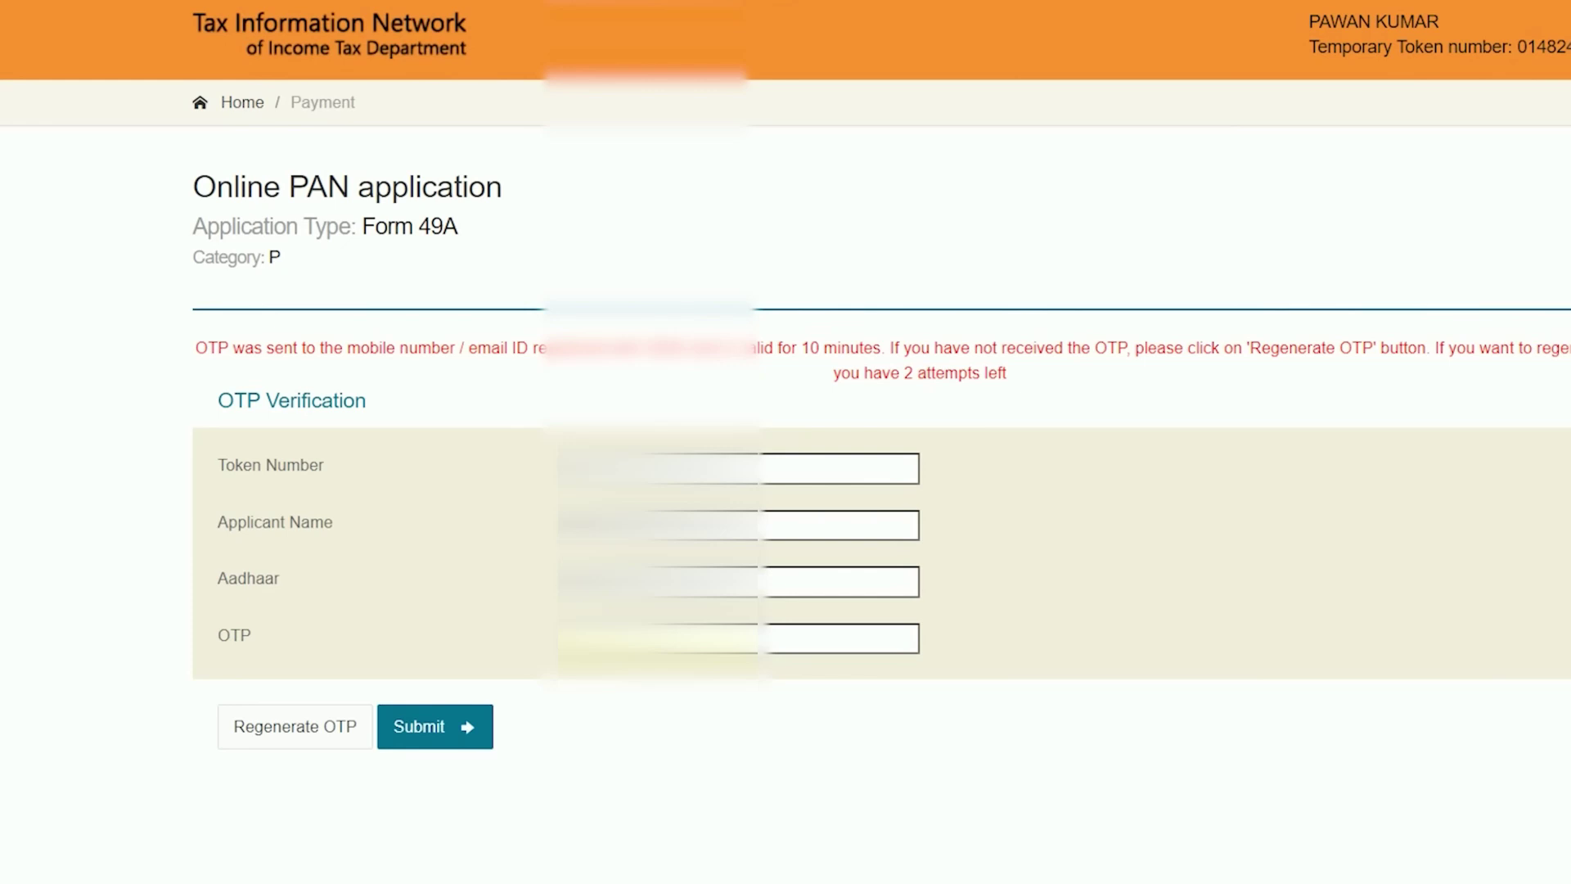
pyautogui.click(414, 722)
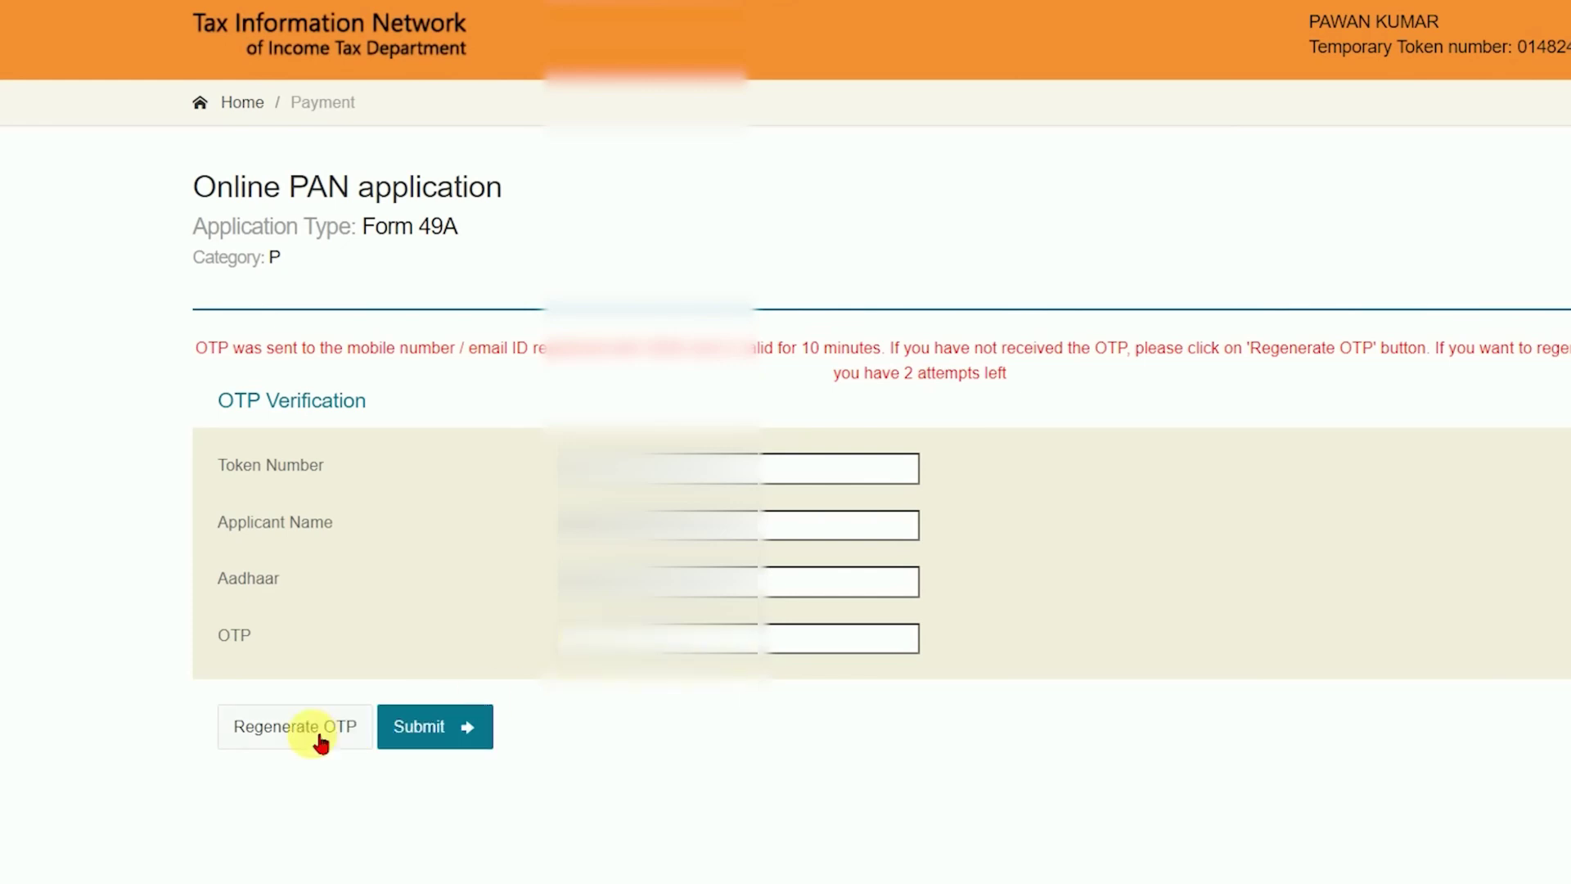
pyautogui.click(490, 728)
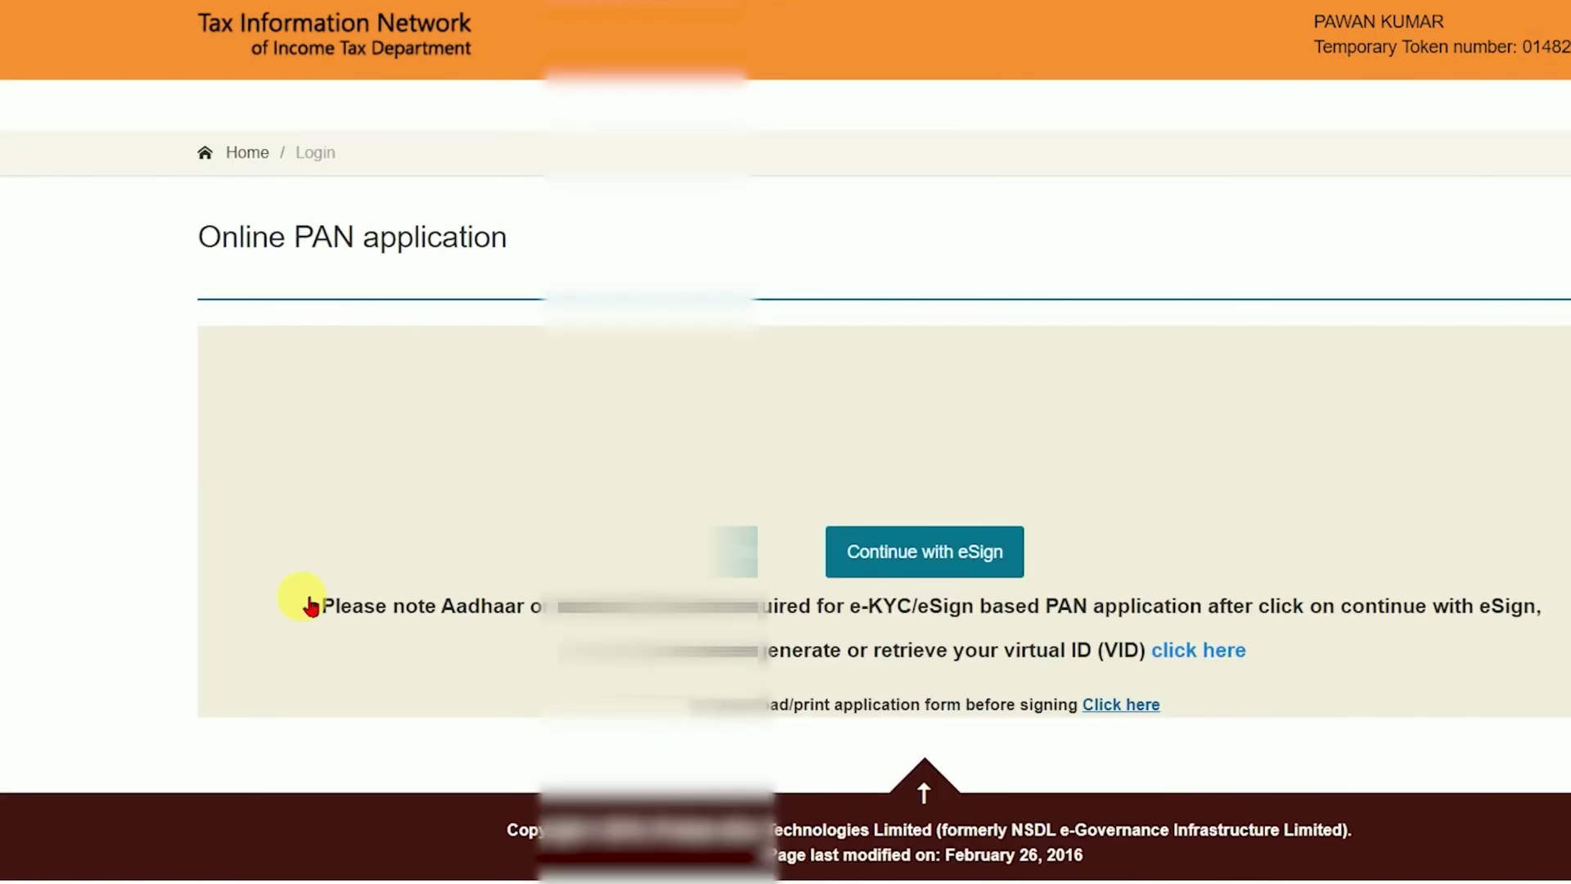
# - Continue with eSign and complete the Aadhaar-based signing of the application through the NSDL gateway
pyautogui.click(916, 560)
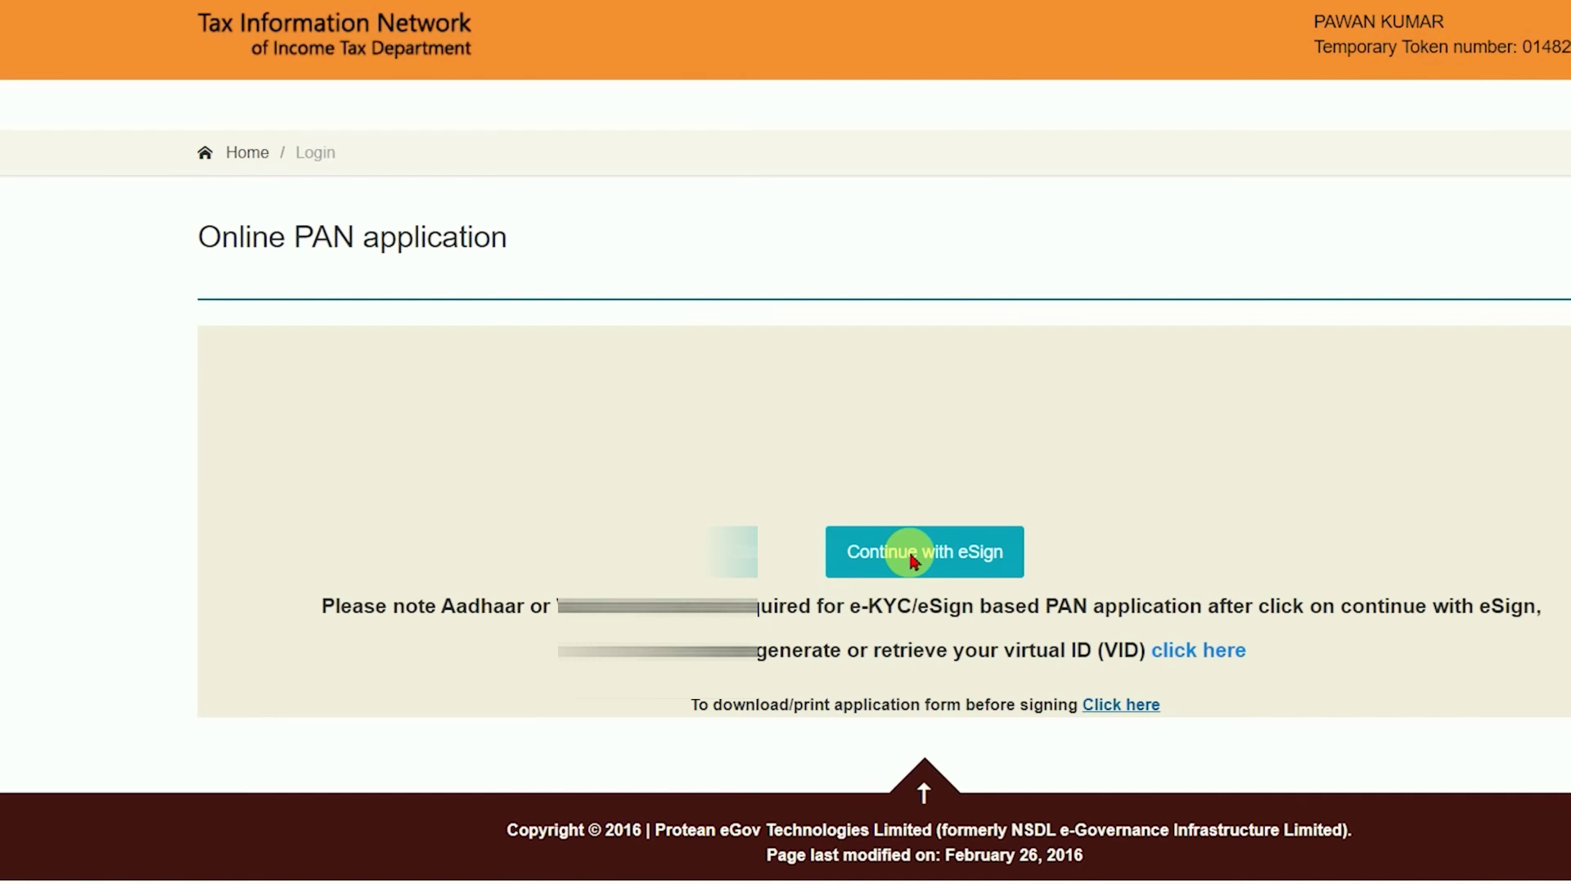
pyautogui.click(912, 557)
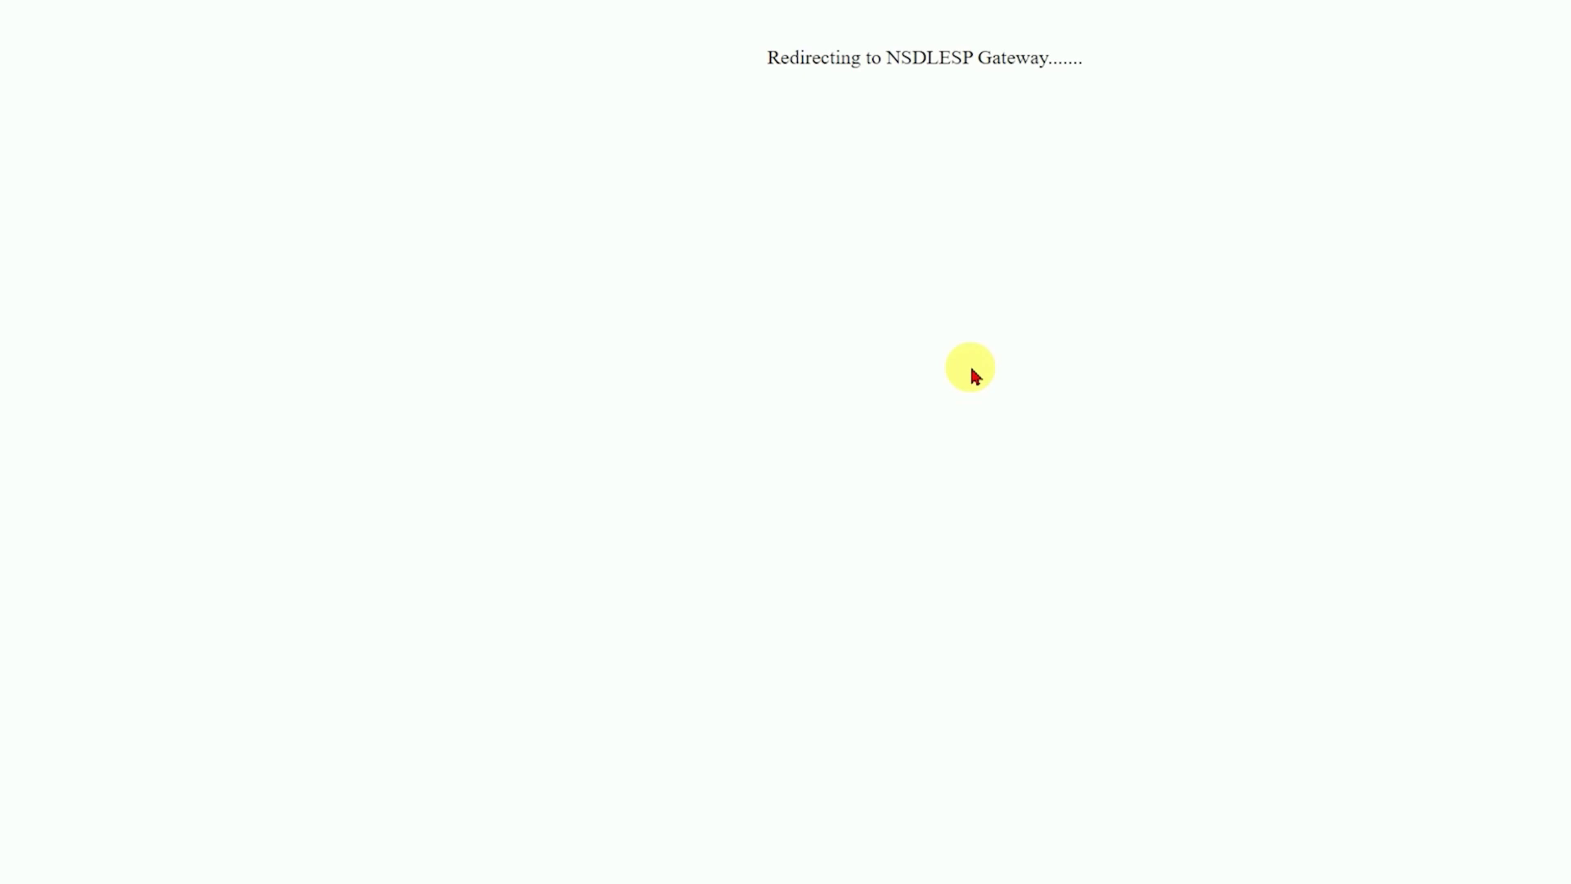
pyautogui.click(309, 231)
pyautogui.click(932, 495)
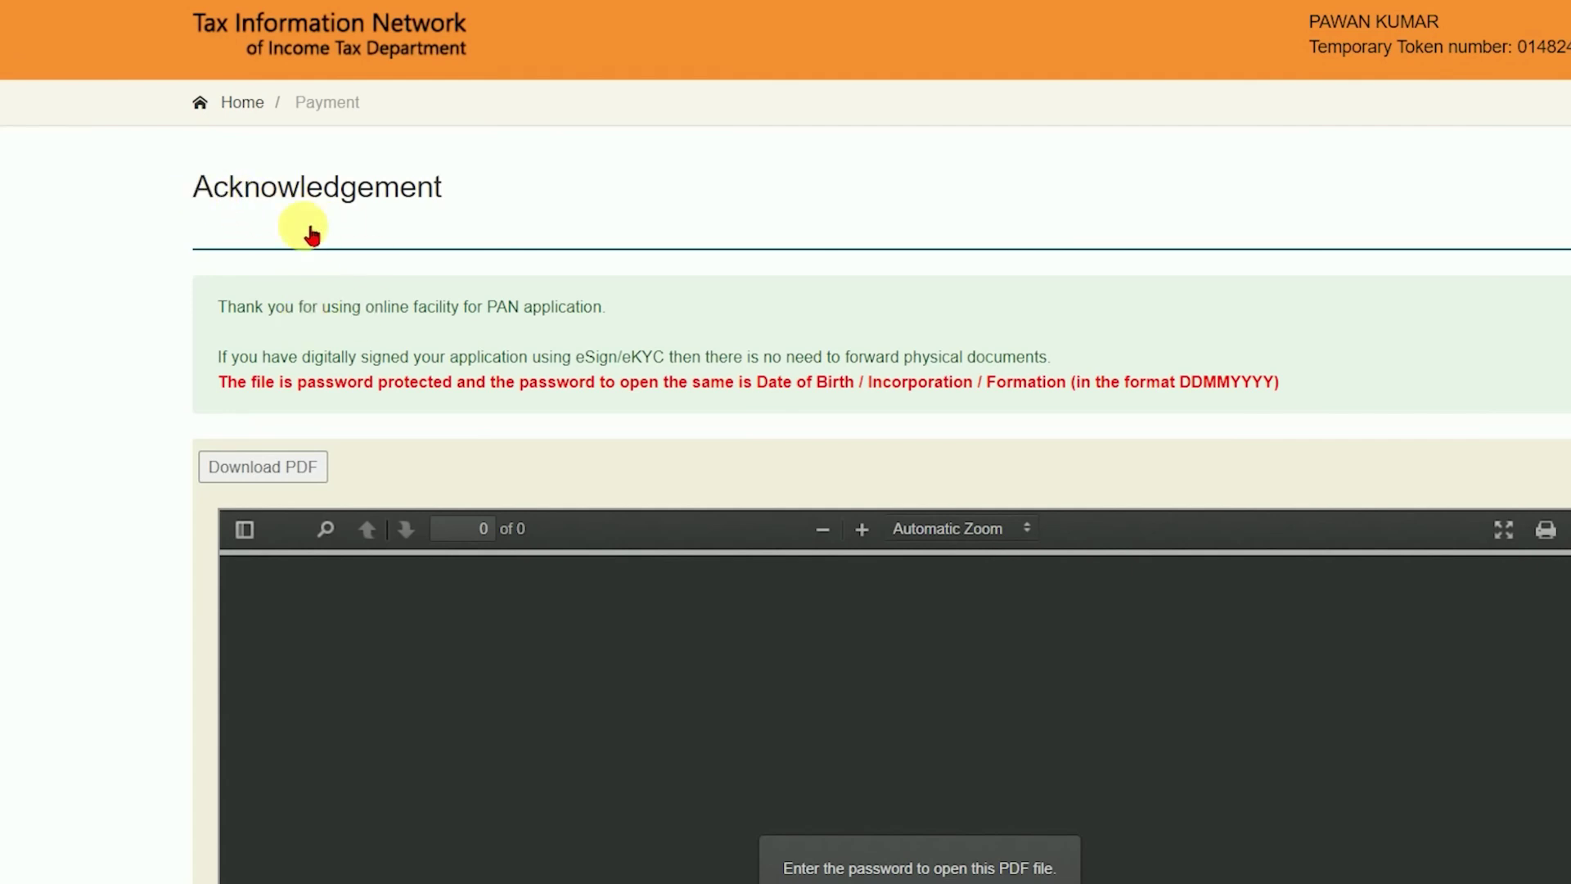
# - Open the acknowledgement PDF by entering its password
pyautogui.scroll(-2, 740, 274)
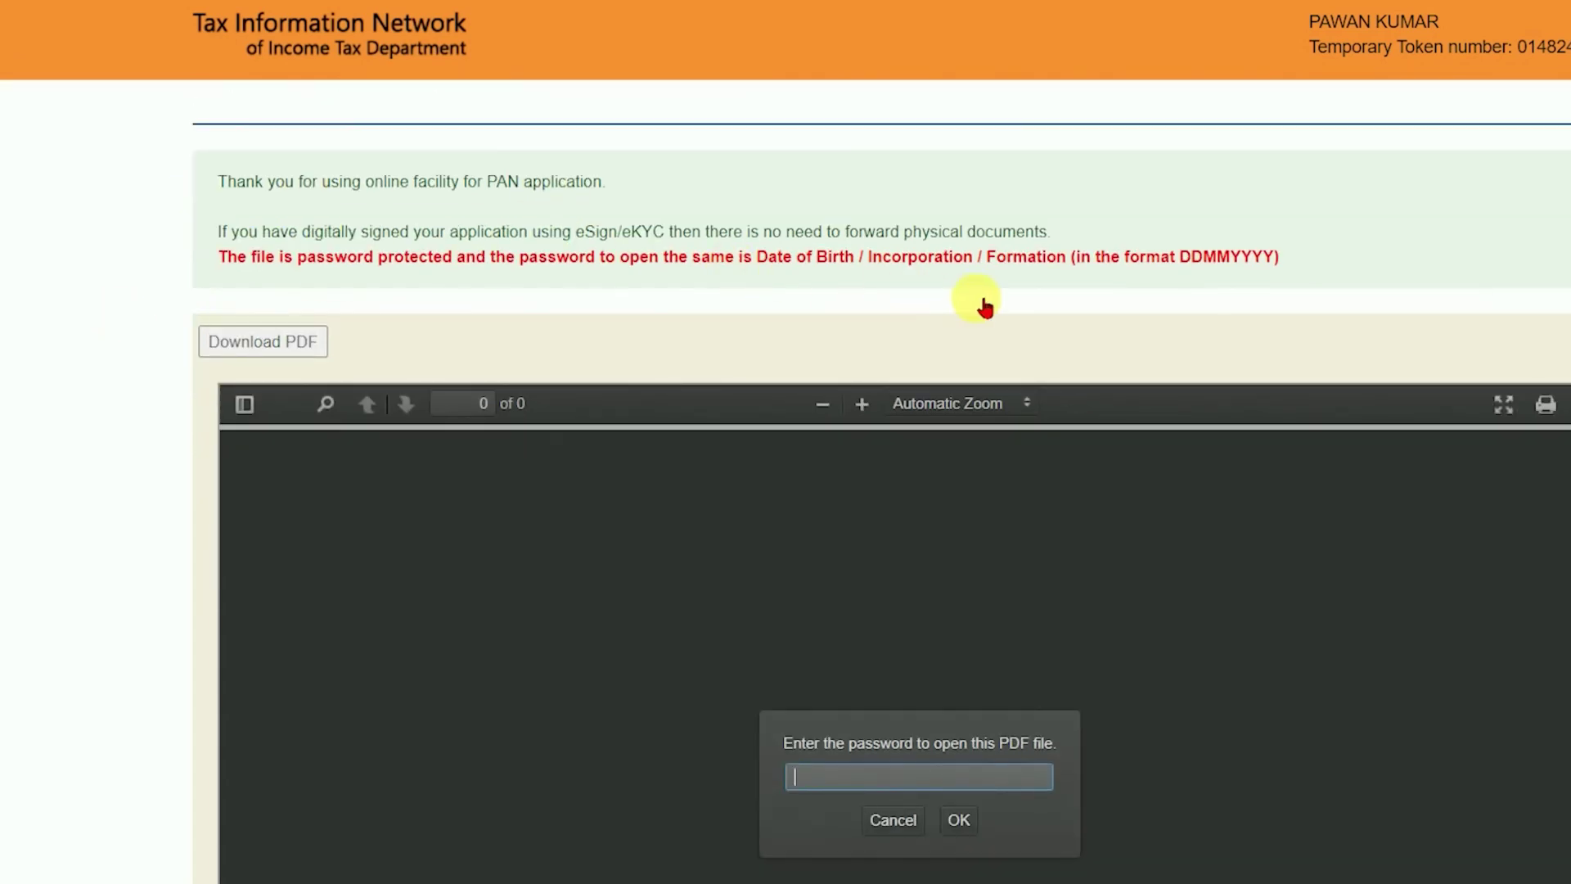
pyautogui.scroll(-2, 1255, 393)
pyautogui.click(846, 663)
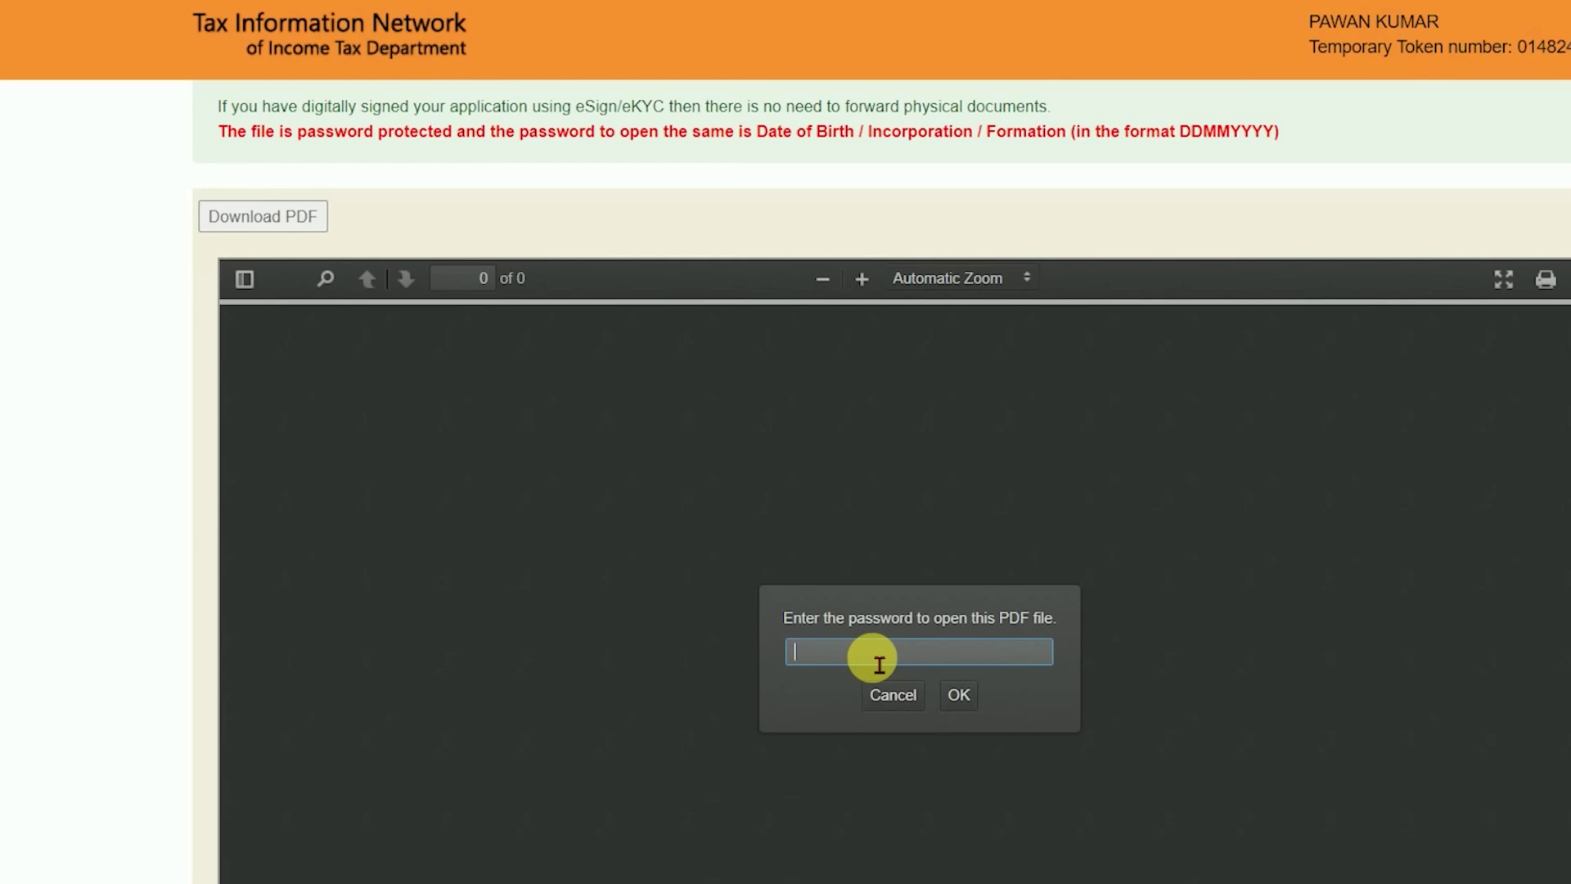
pyautogui.hotkey('ctrl', 'v')
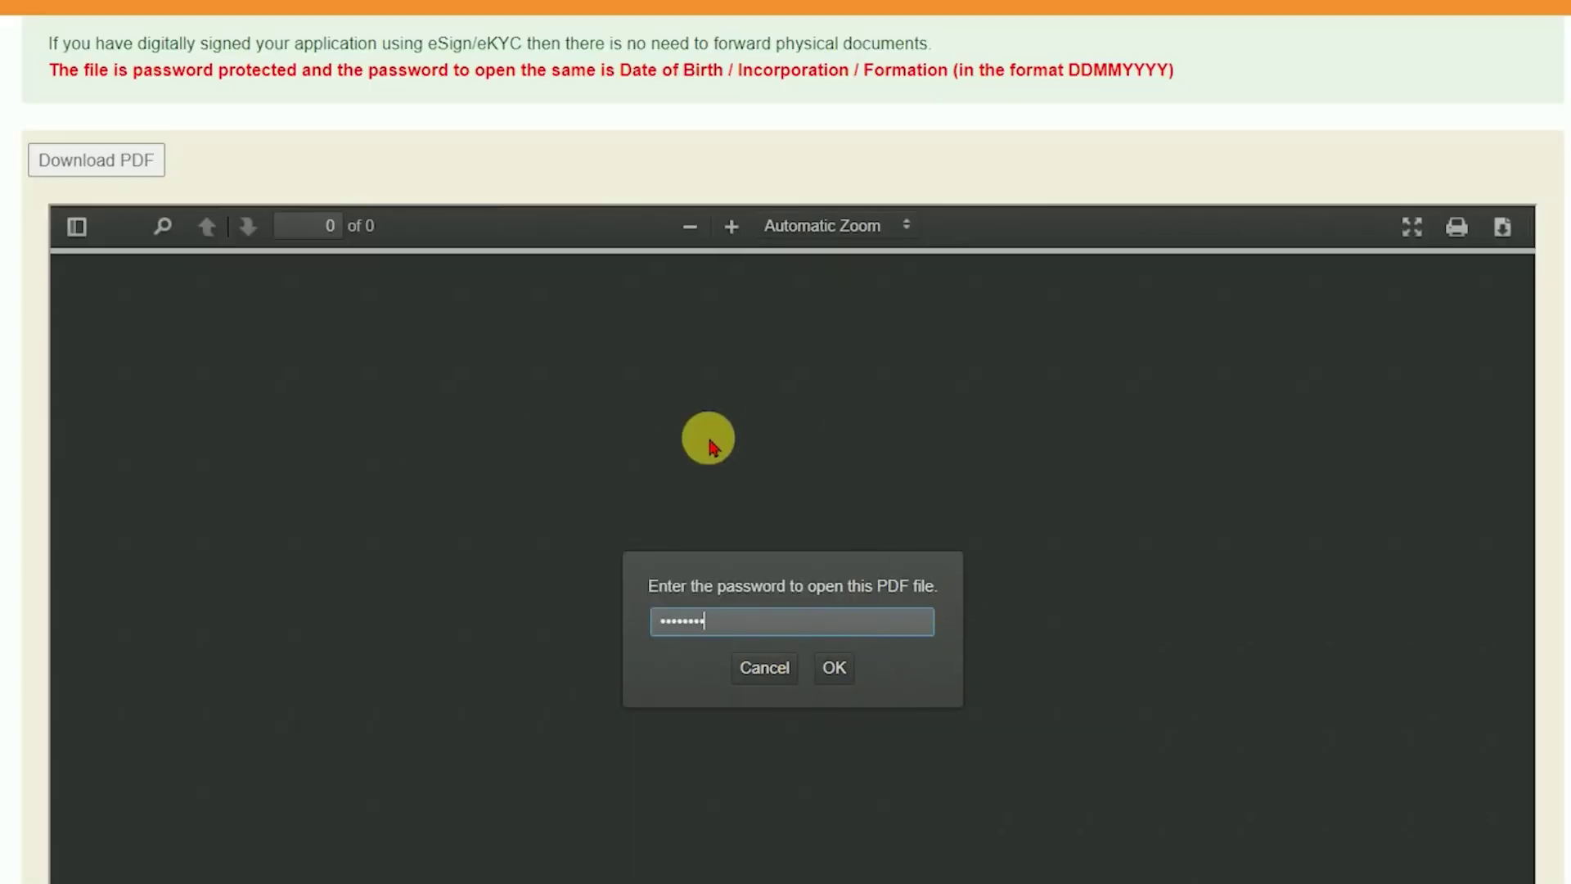
pyautogui.press('Return')
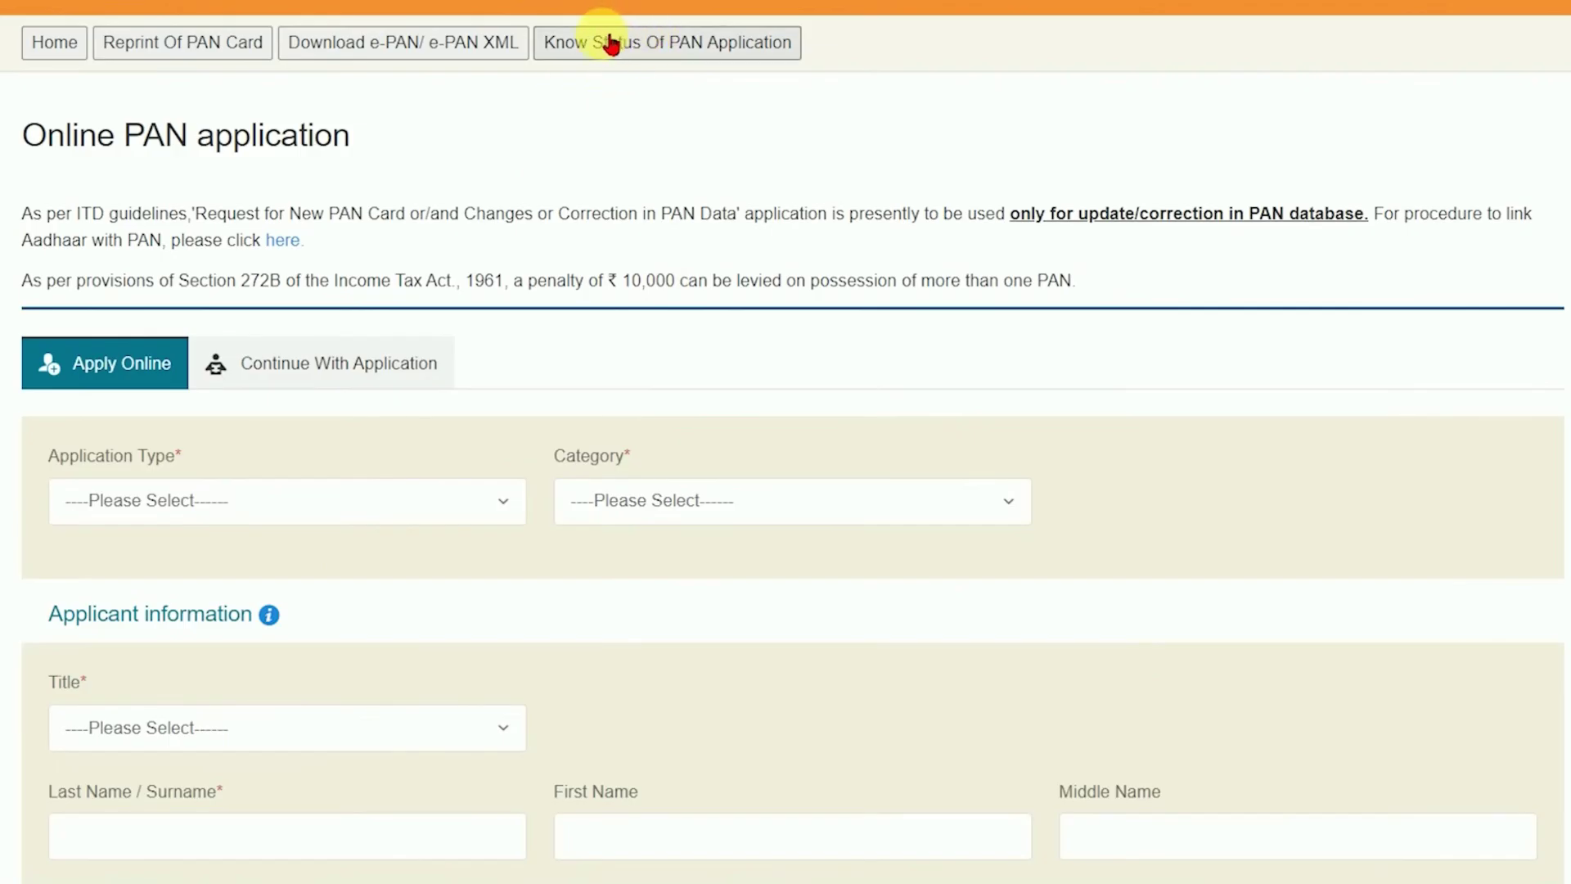
# - Open the PAN application status tracker and set the application type to PAN - New / Change Request
pyautogui.click(675, 49)
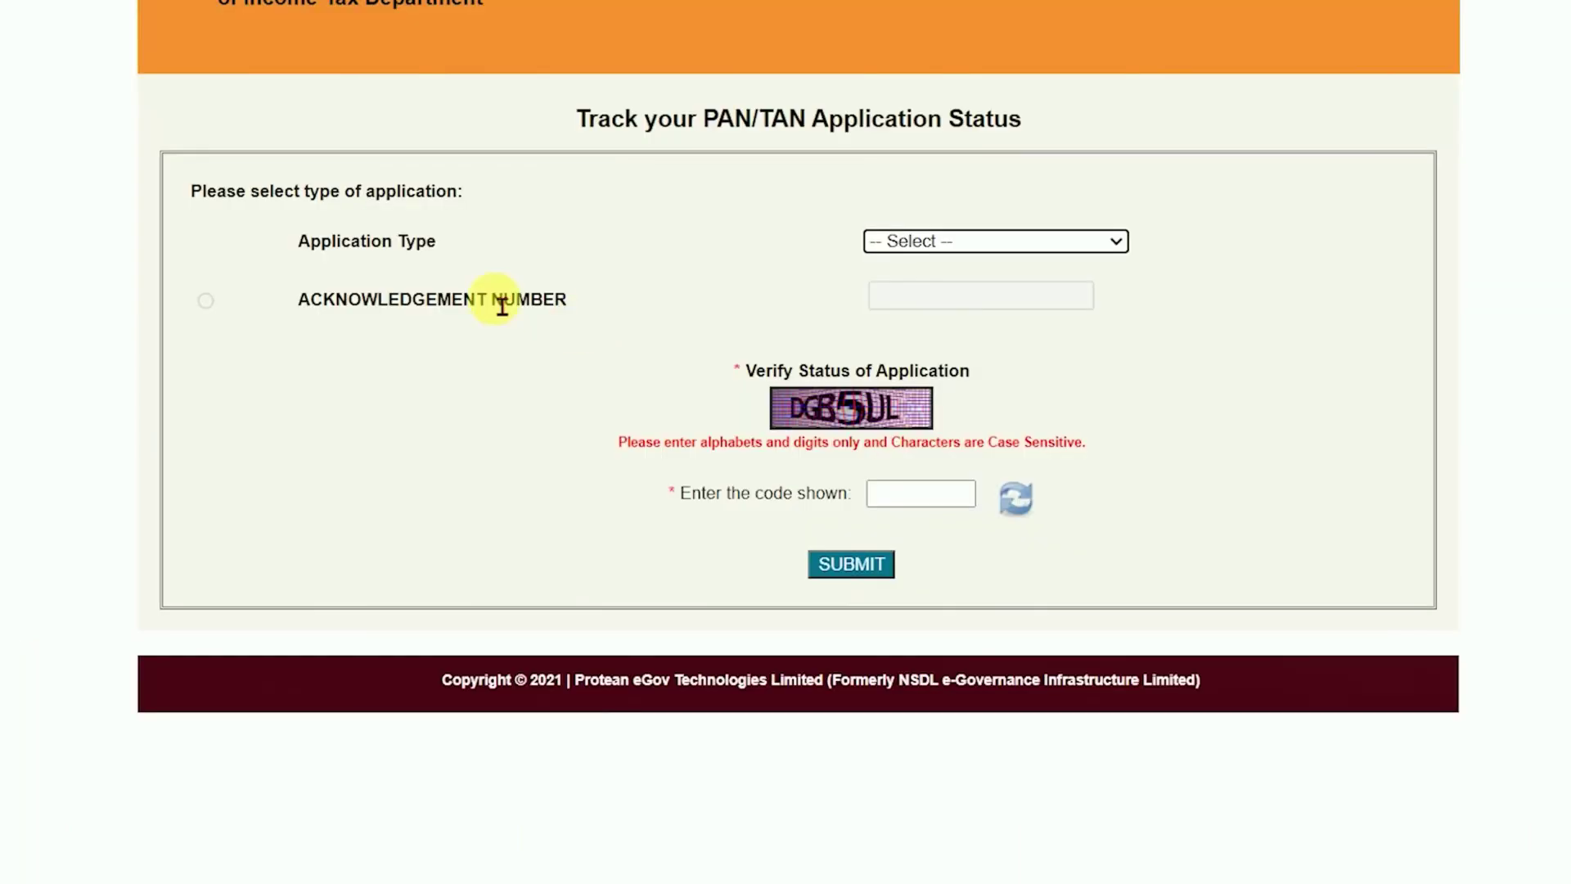
pyautogui.click(925, 244)
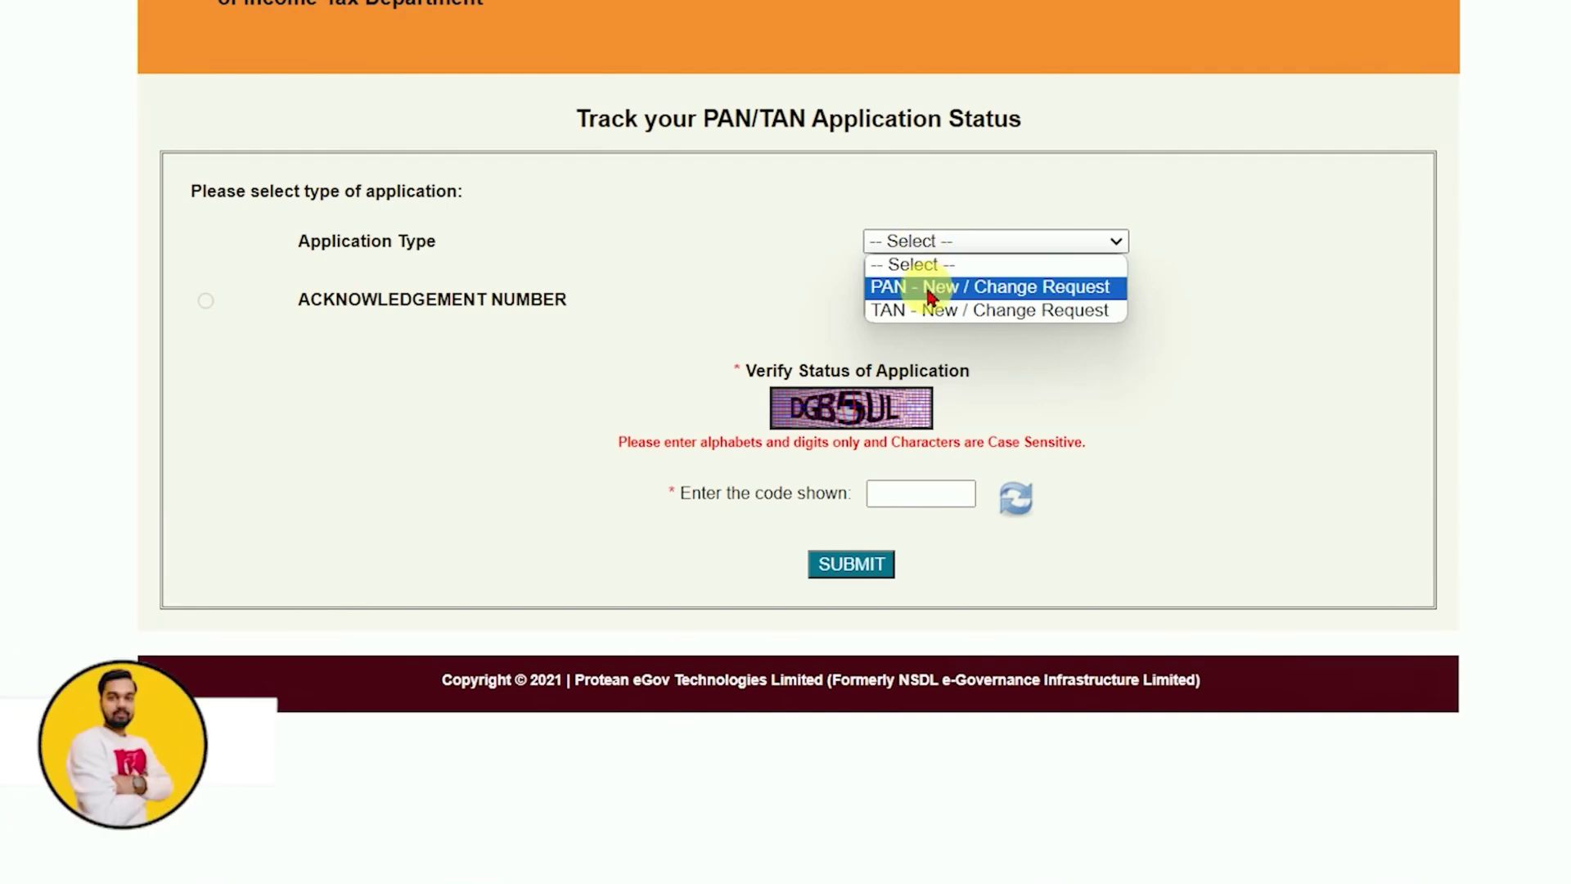
pyautogui.click(956, 287)
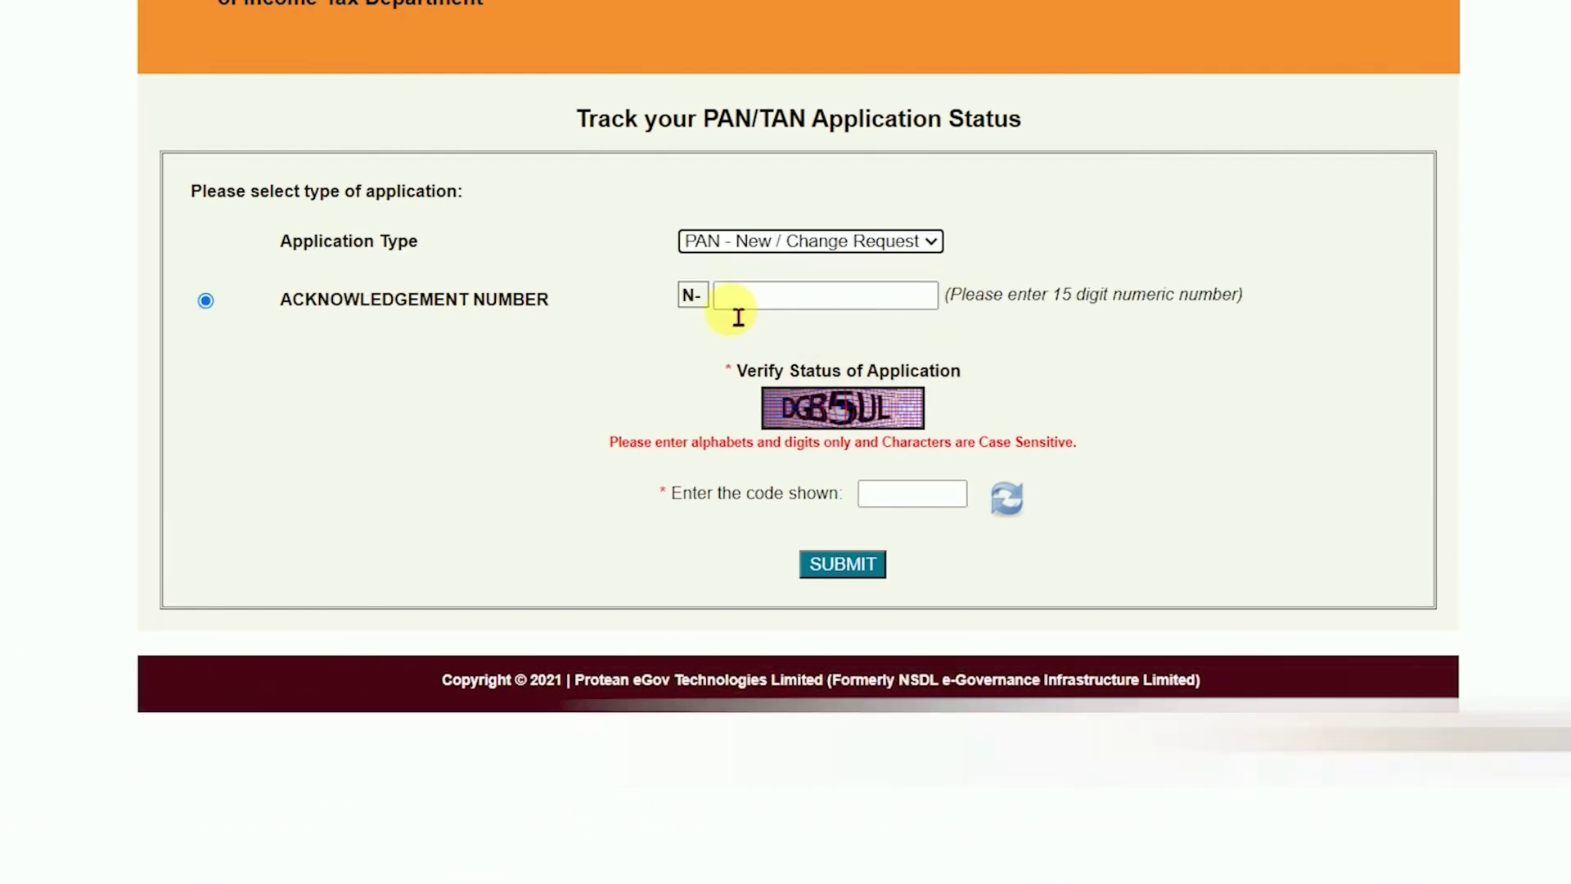
pyautogui.moveTo(329, 302); pyautogui.dragTo(513, 308)
pyautogui.click(406, 319)
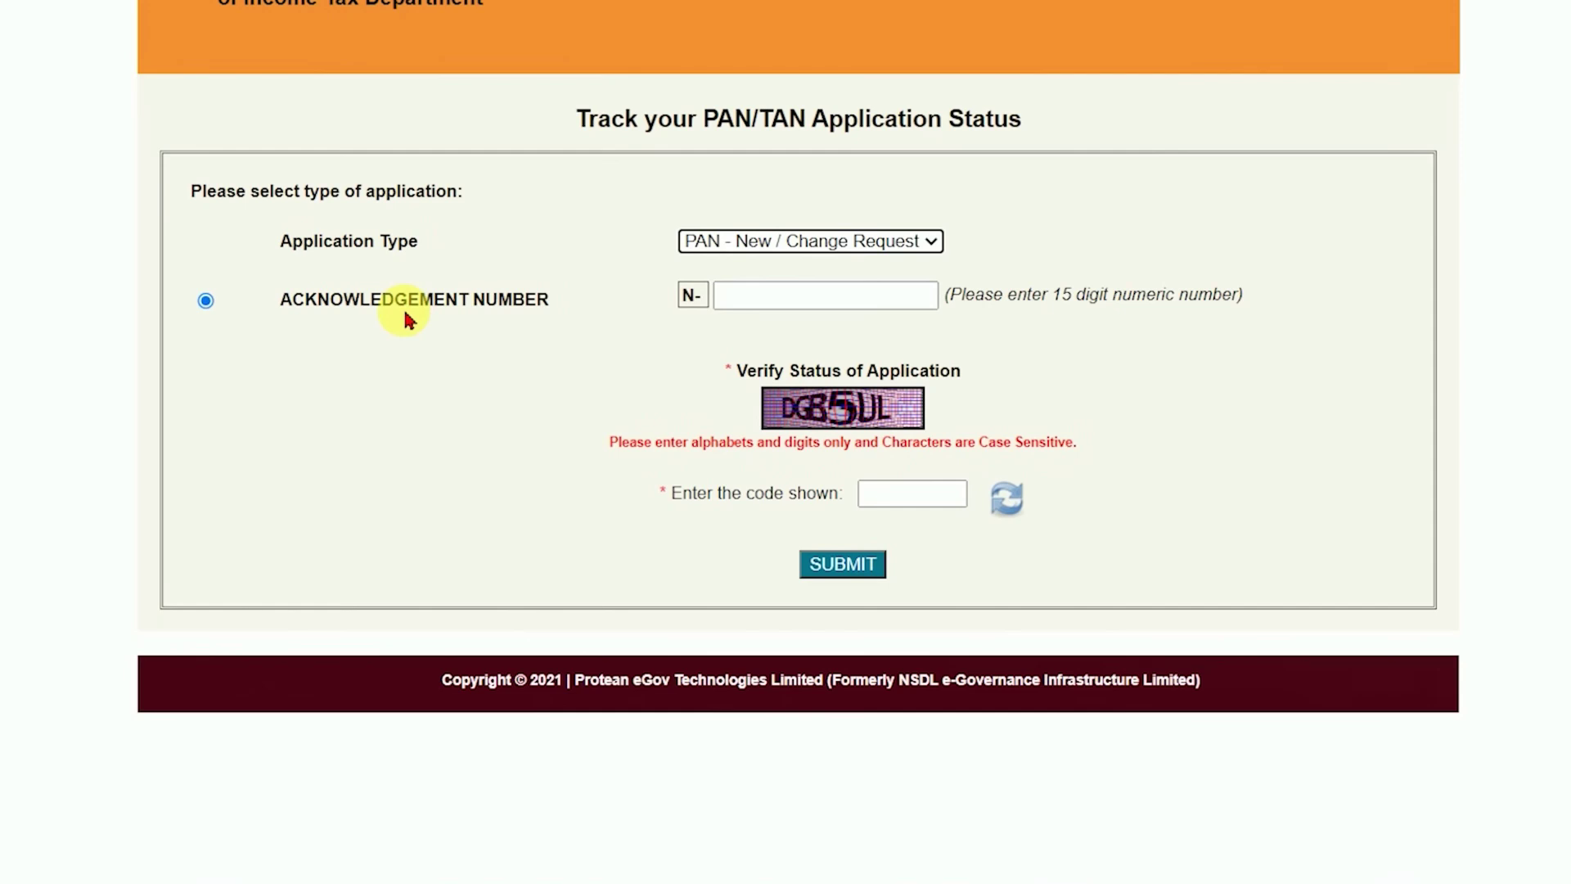
pyautogui.click(848, 564)
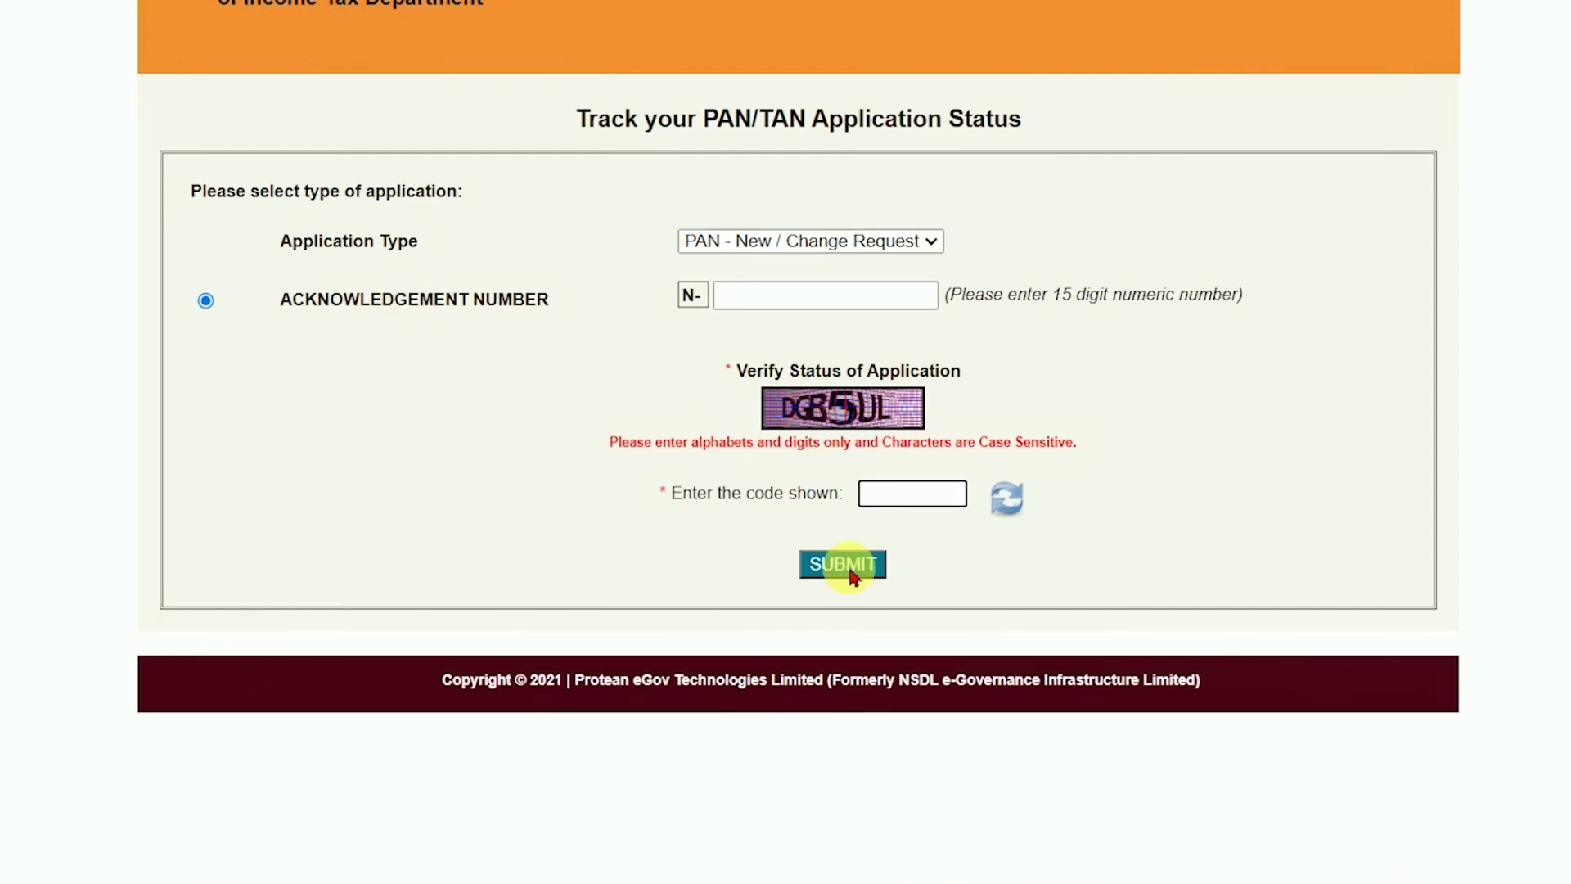